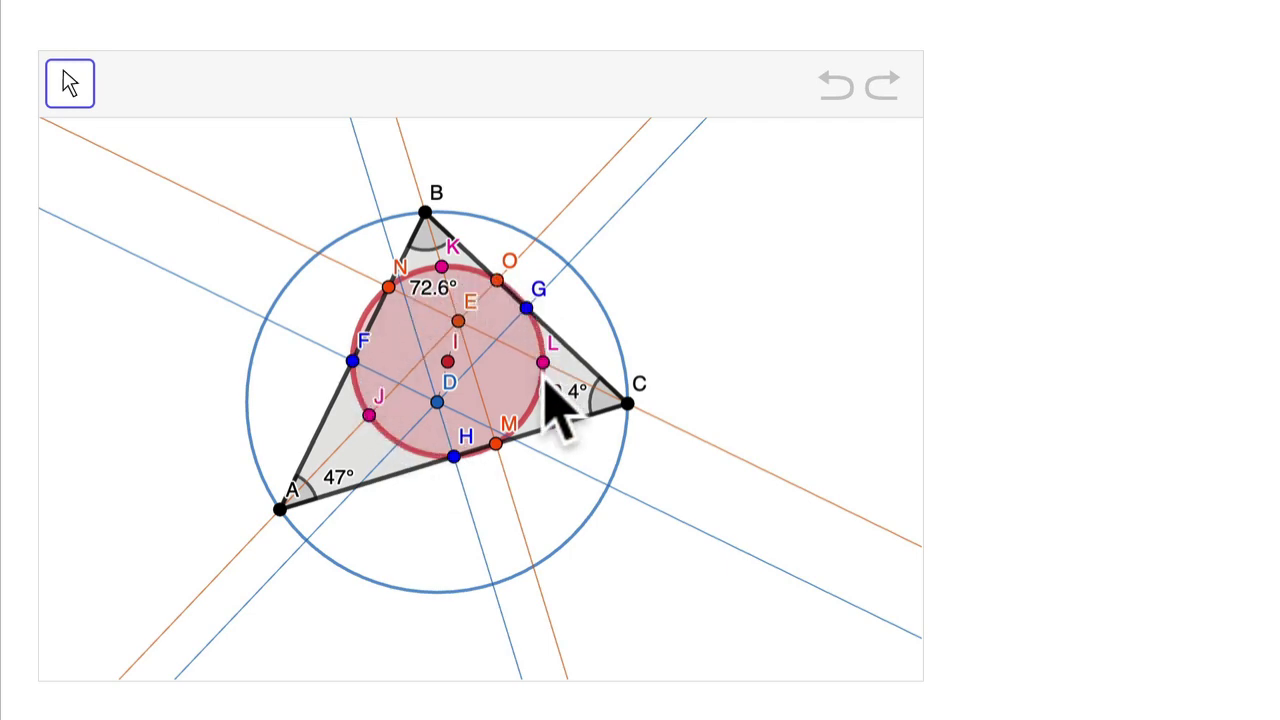
Move vertex B of the example triangle up and to the left, and examine the side midpoints F, H and G.
left_click_drag(429, 213, 344, 196)
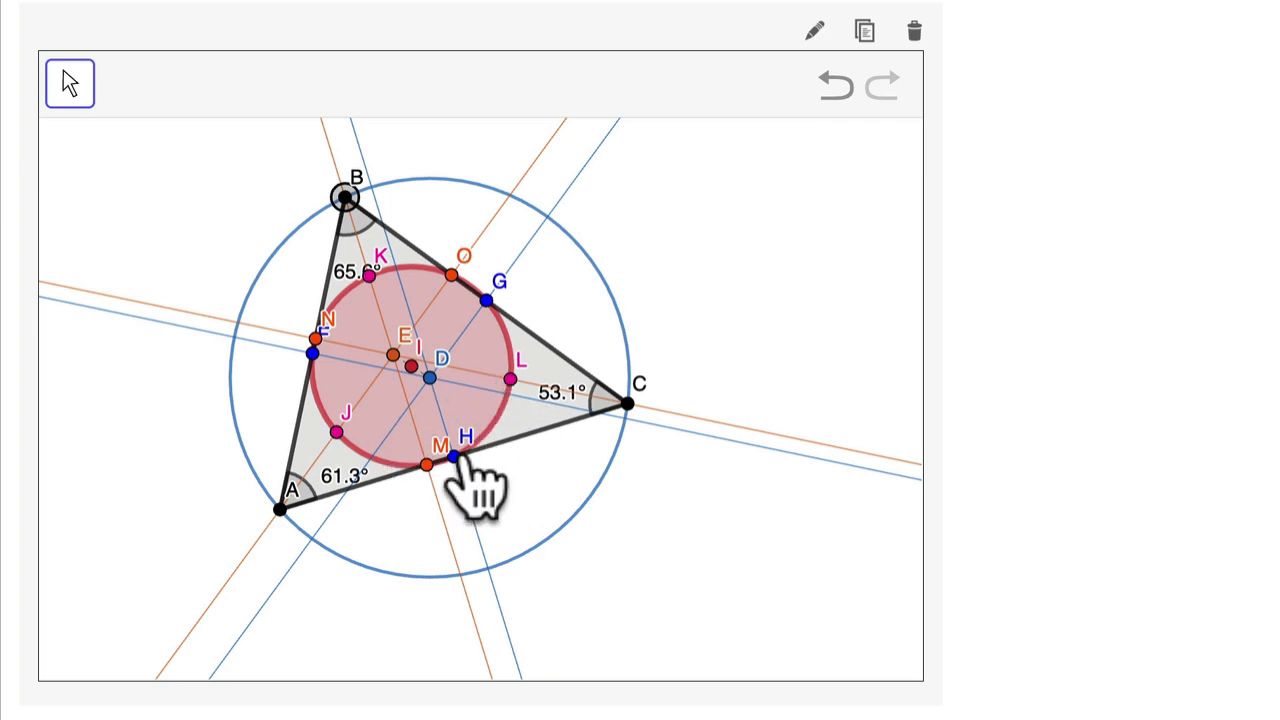
scroll(260, 430, "up", 5)
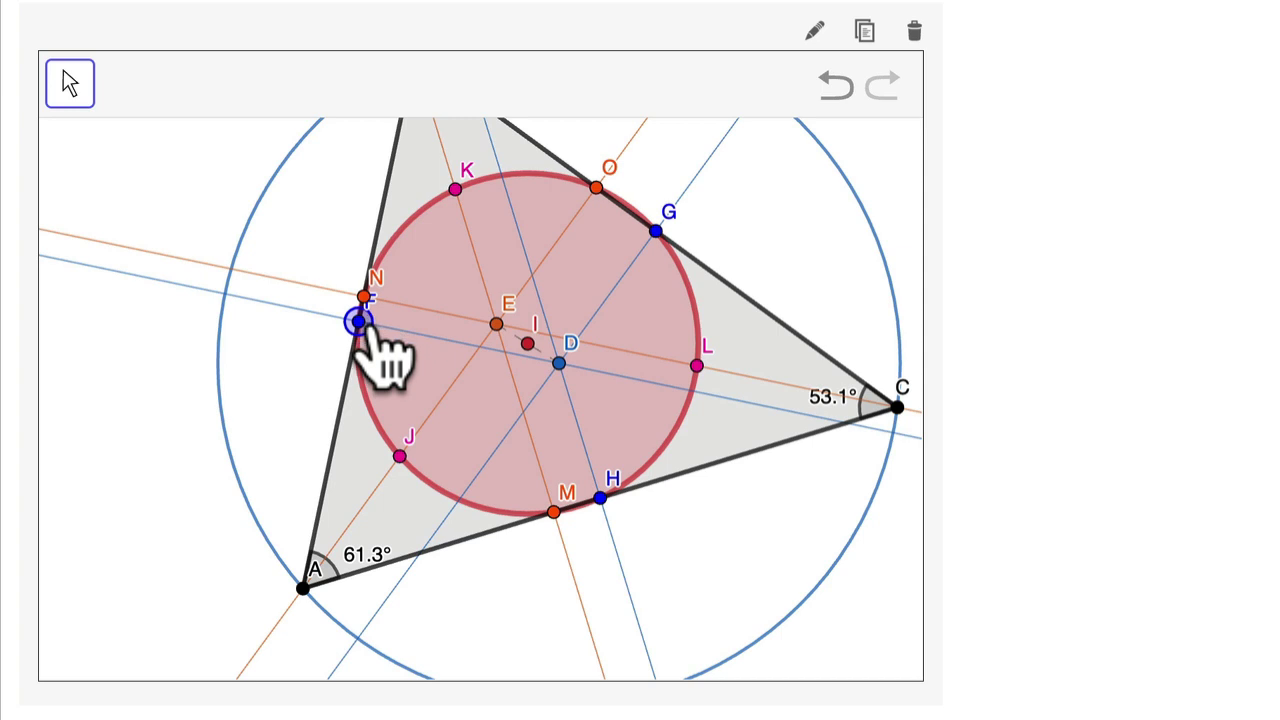
left_click(600, 497)
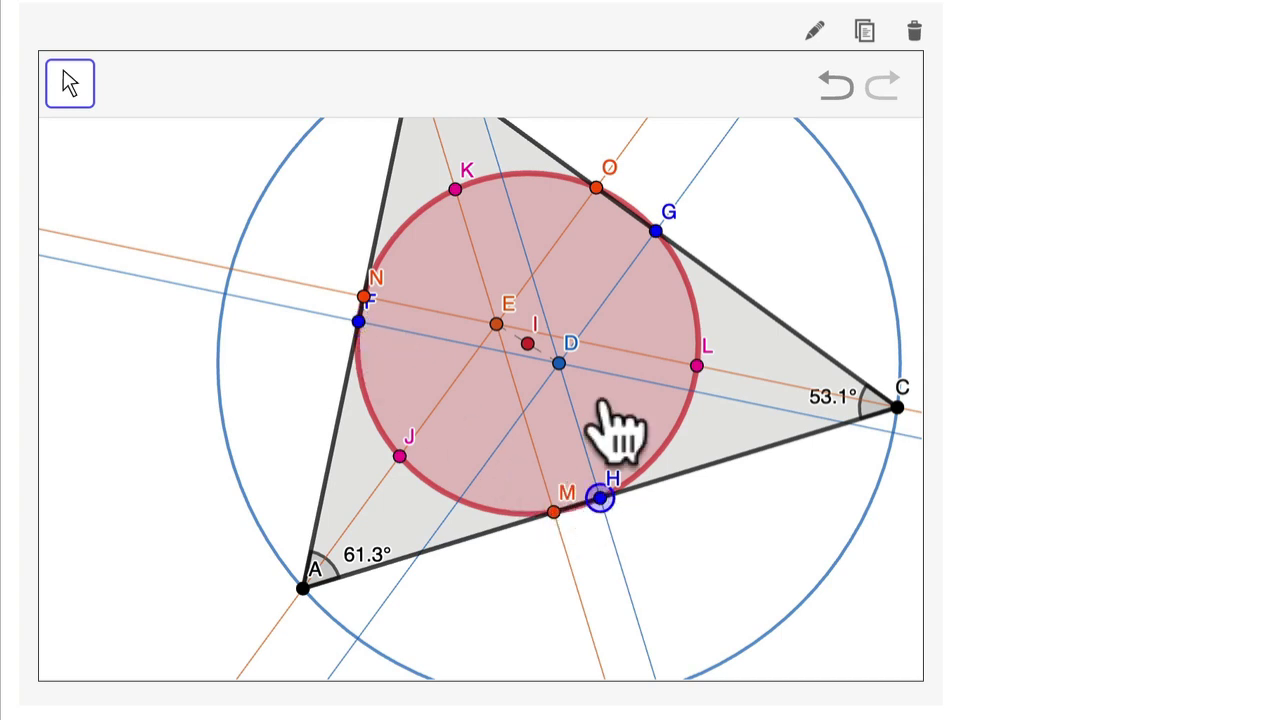
left_click(655, 232)
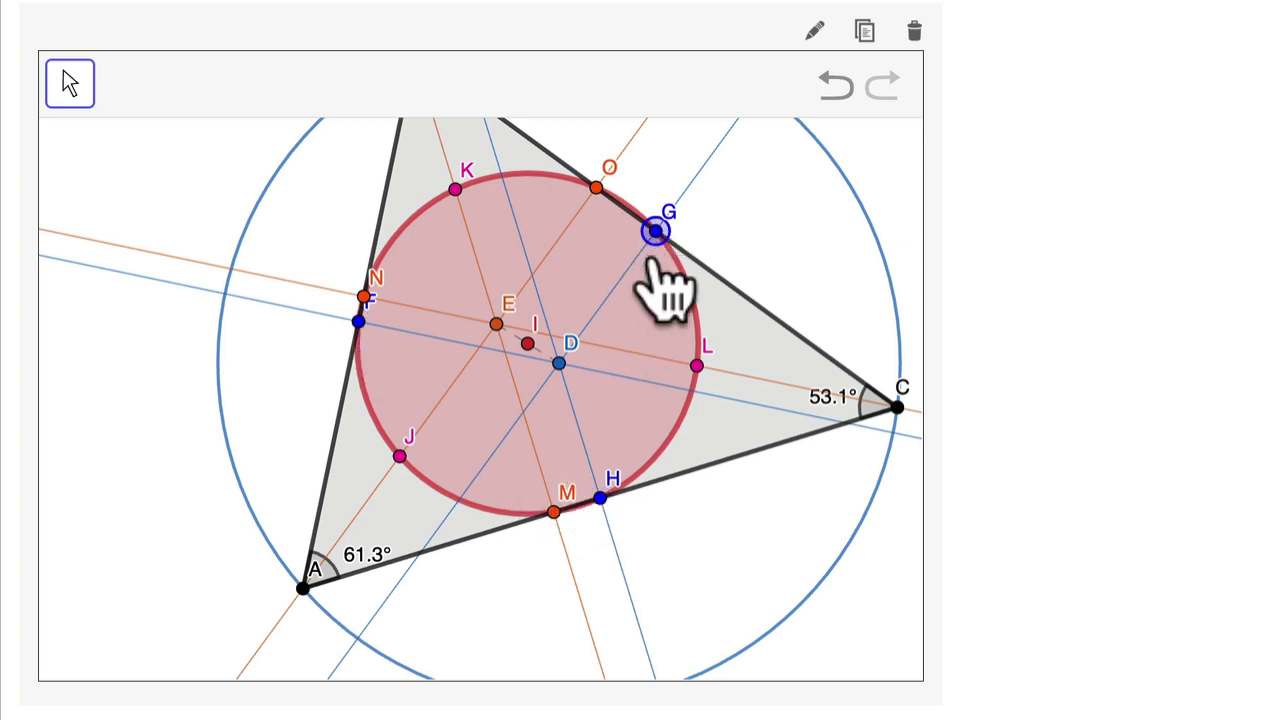
scroll(750, 302, "down", 3)
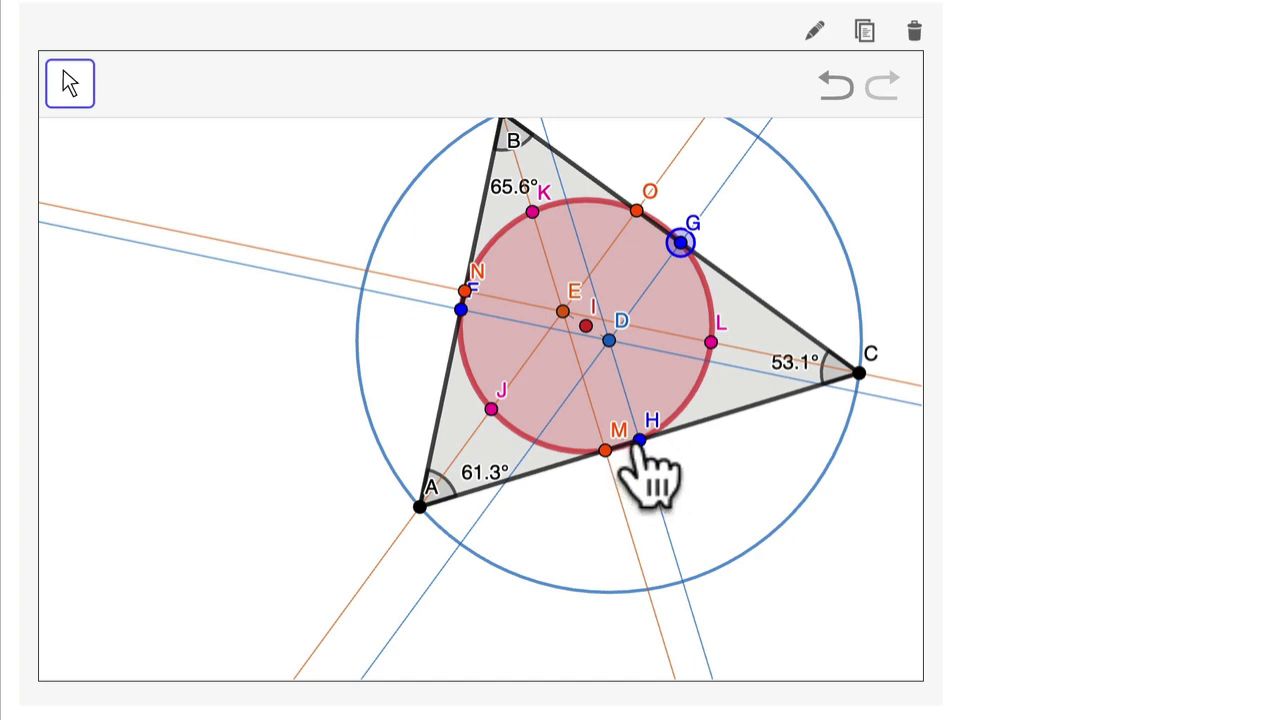
Examine the altitude feet O, M and N where they lie on the red Euler circle.
left_click(637, 211)
left_click(605, 450)
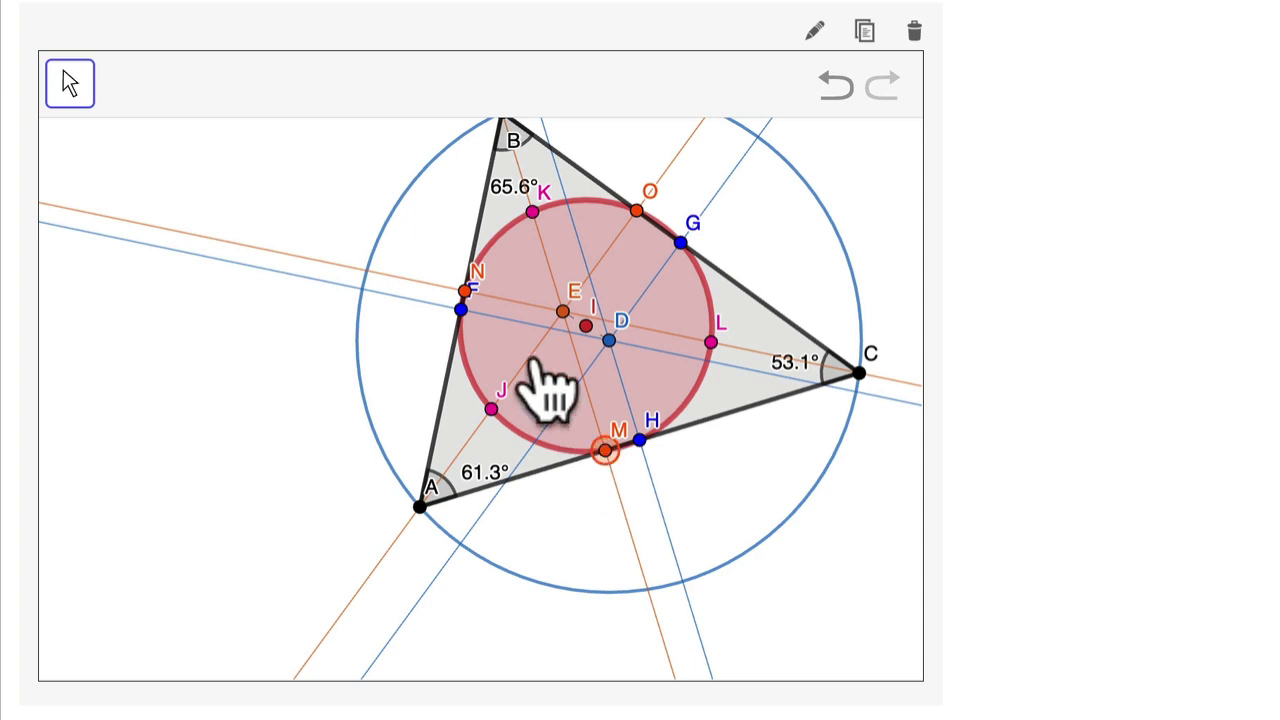
left_click(464, 290)
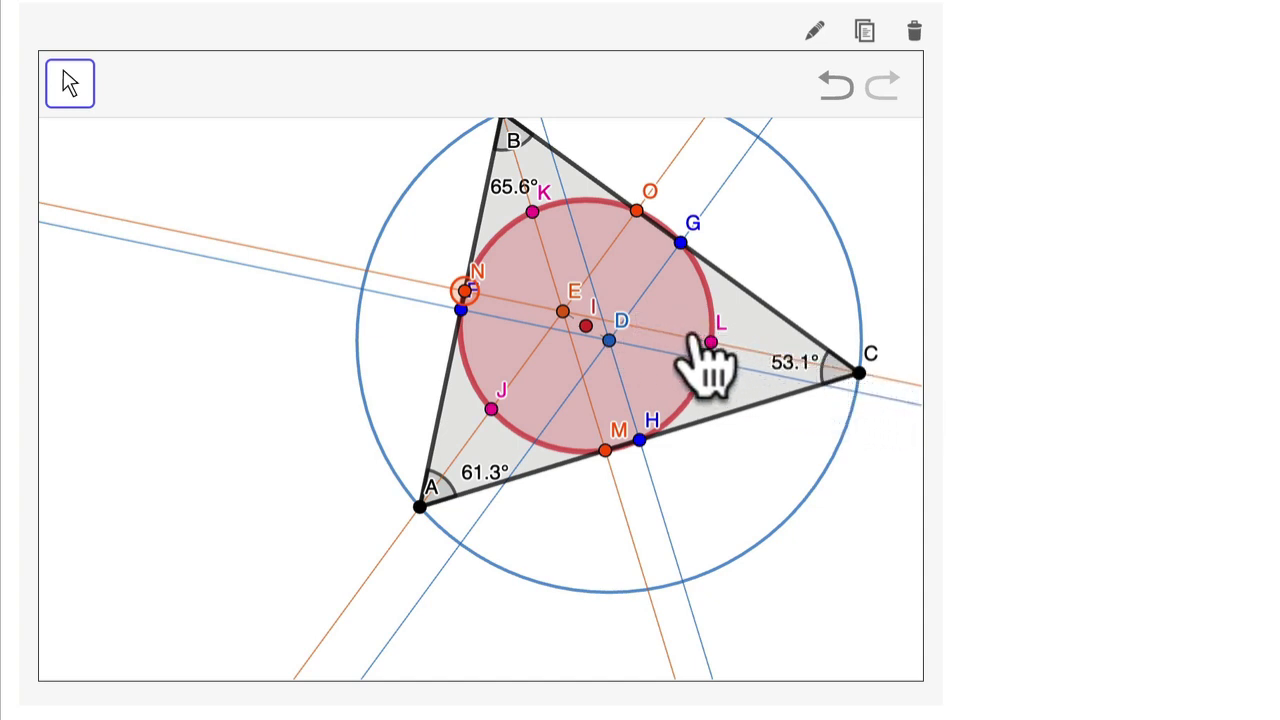
left_click(507, 290)
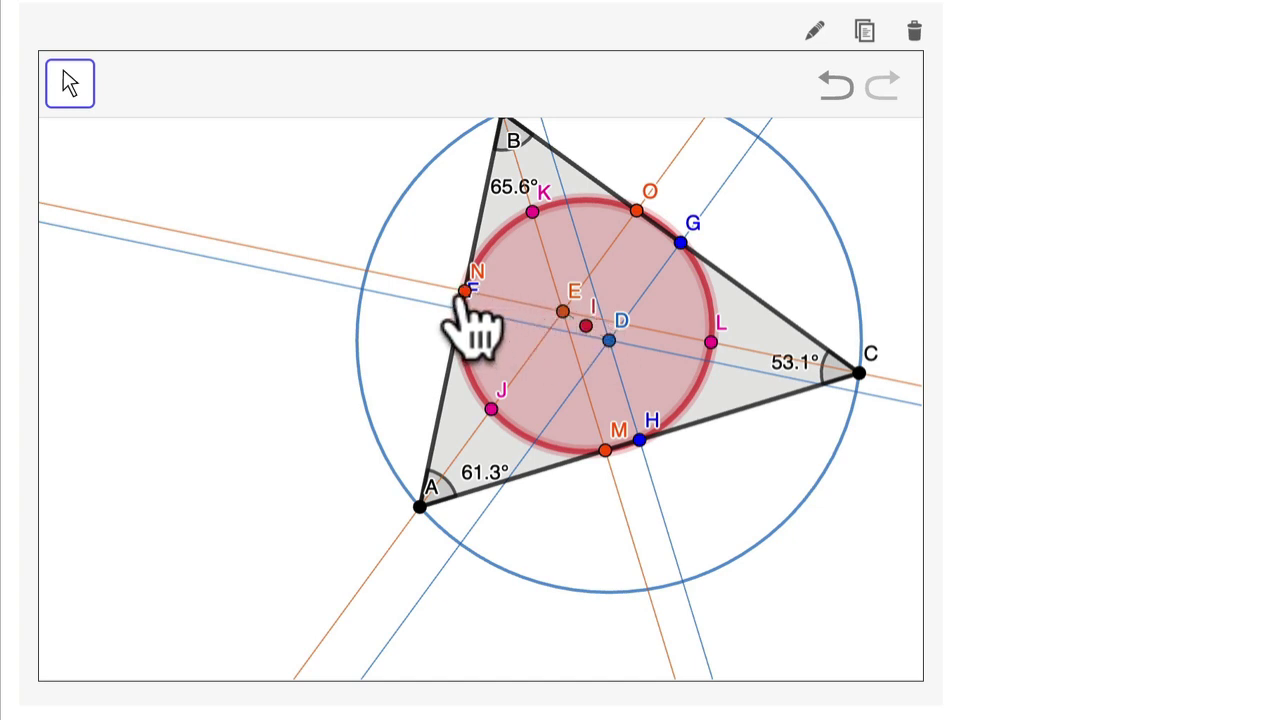
Test the example construction by moving vertex B down close to side AC, making the triangle obtuse, and back up to an acute shape.
left_click_drag(315, 410, 285, 485)
left_click_drag(501, 193, 449, 467)
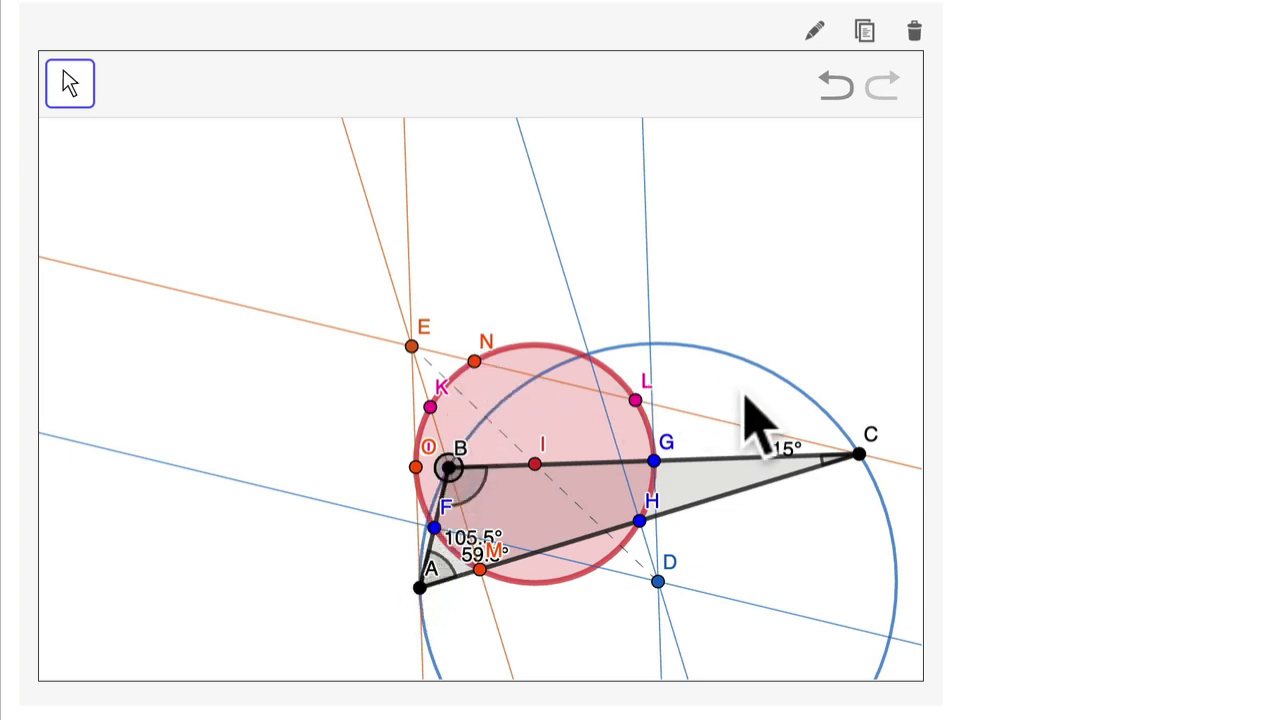
left_click_drag(449, 467, 594, 193)
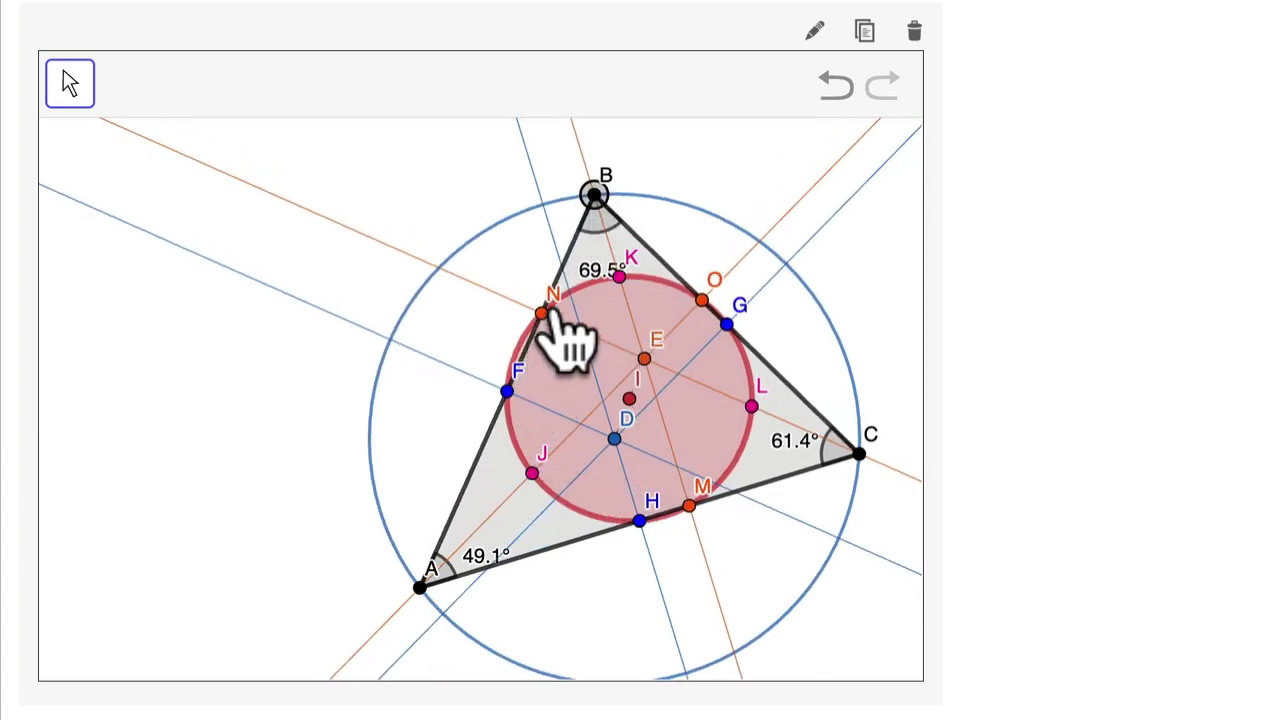
Examine the altitude feet N, M and O and the points K, J and L on the Euler circle.
left_click(541, 314)
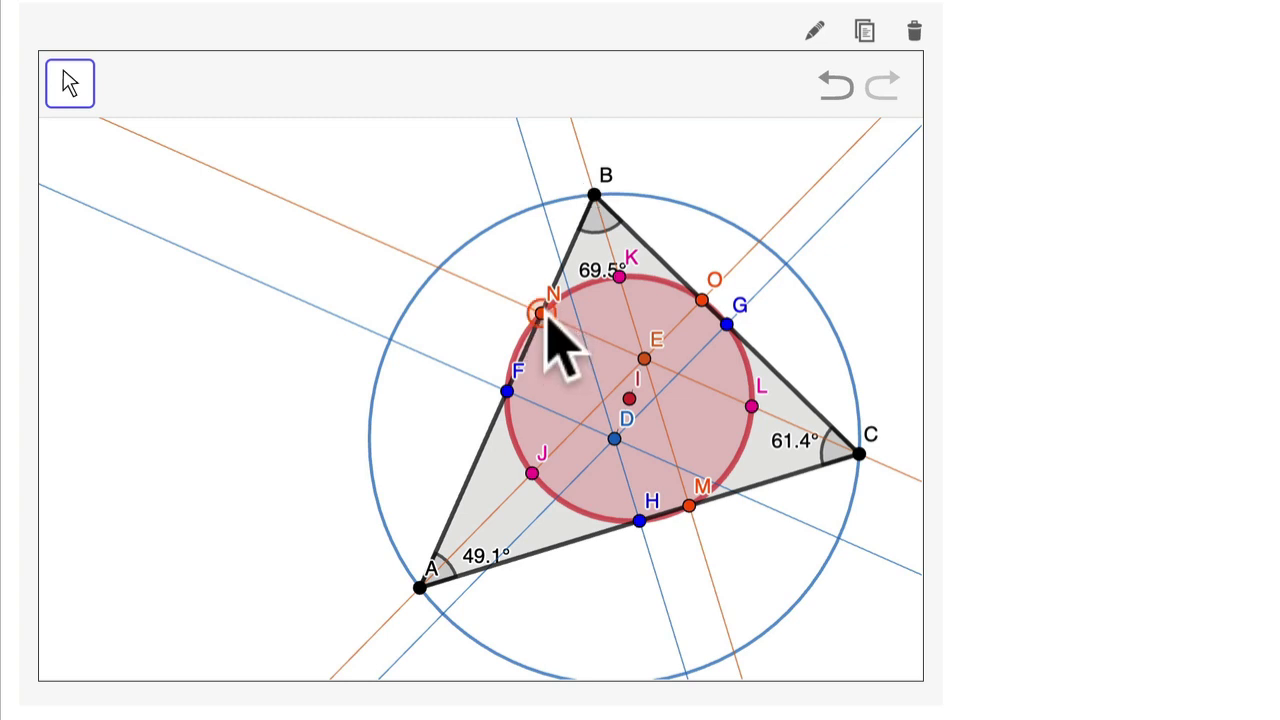
left_click(689, 506)
left_click(702, 300)
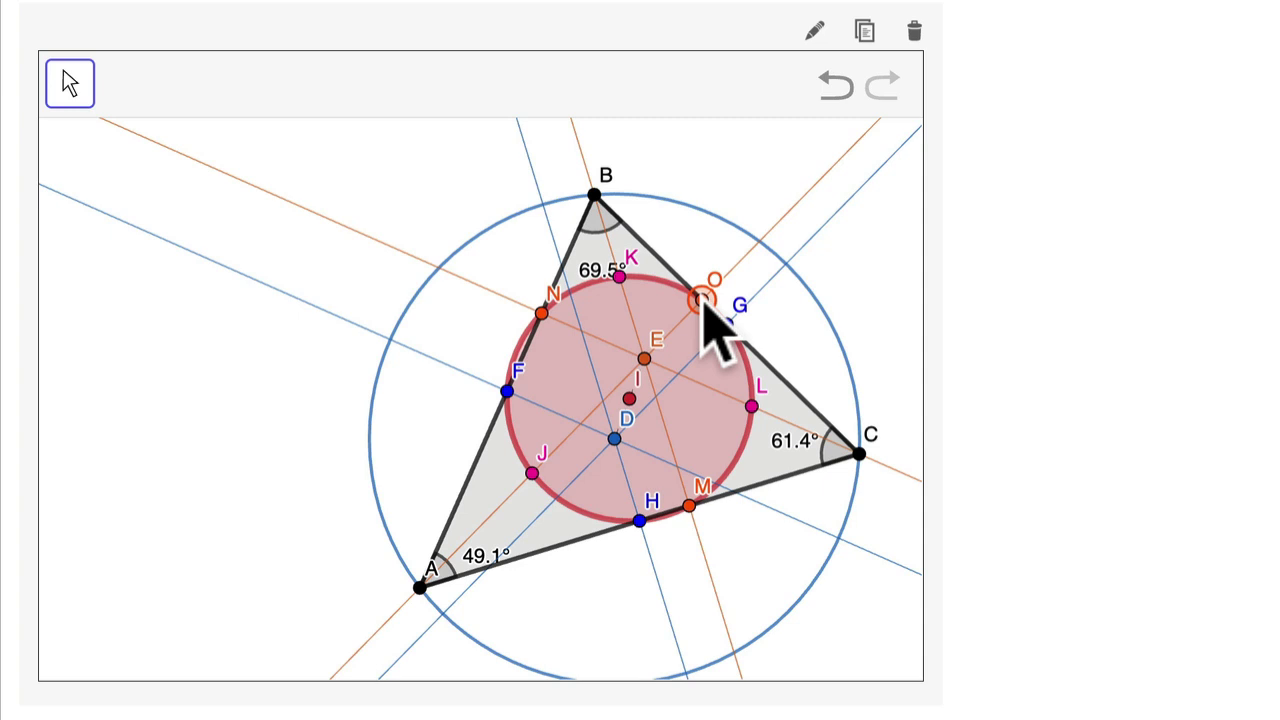
left_click(619, 277)
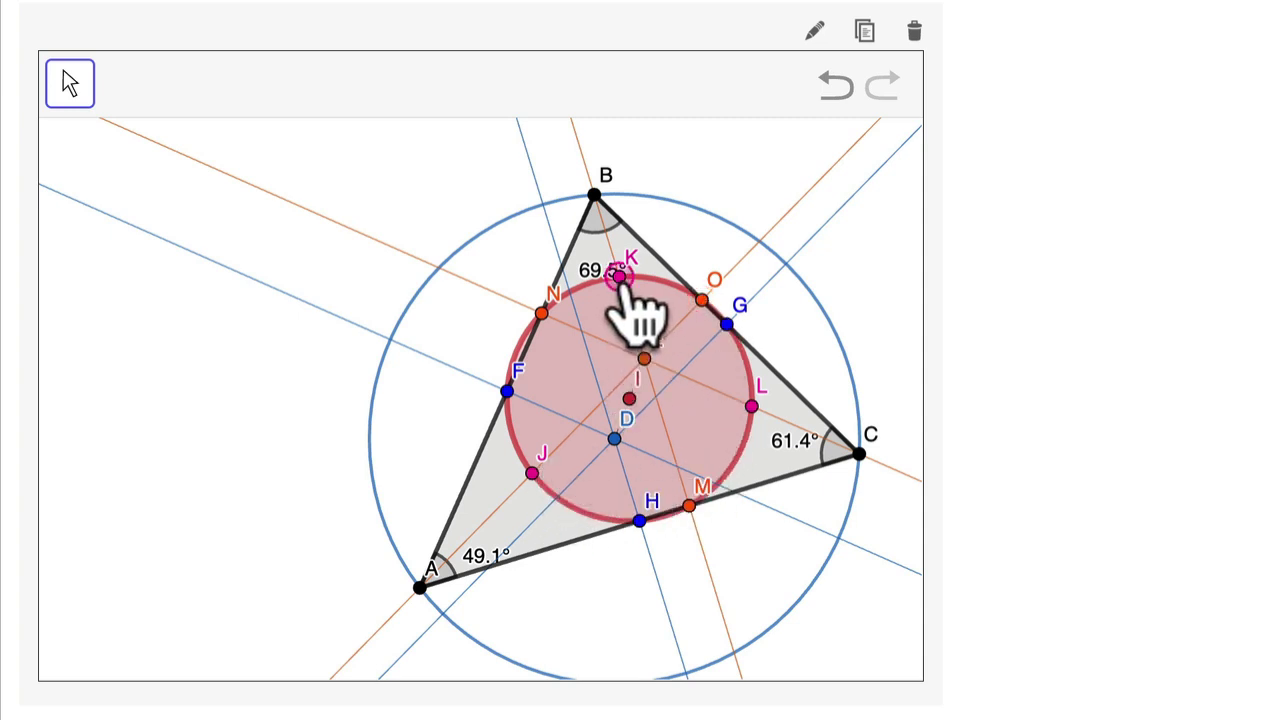
left_click(531, 473)
left_click(619, 277)
left_click(751, 406)
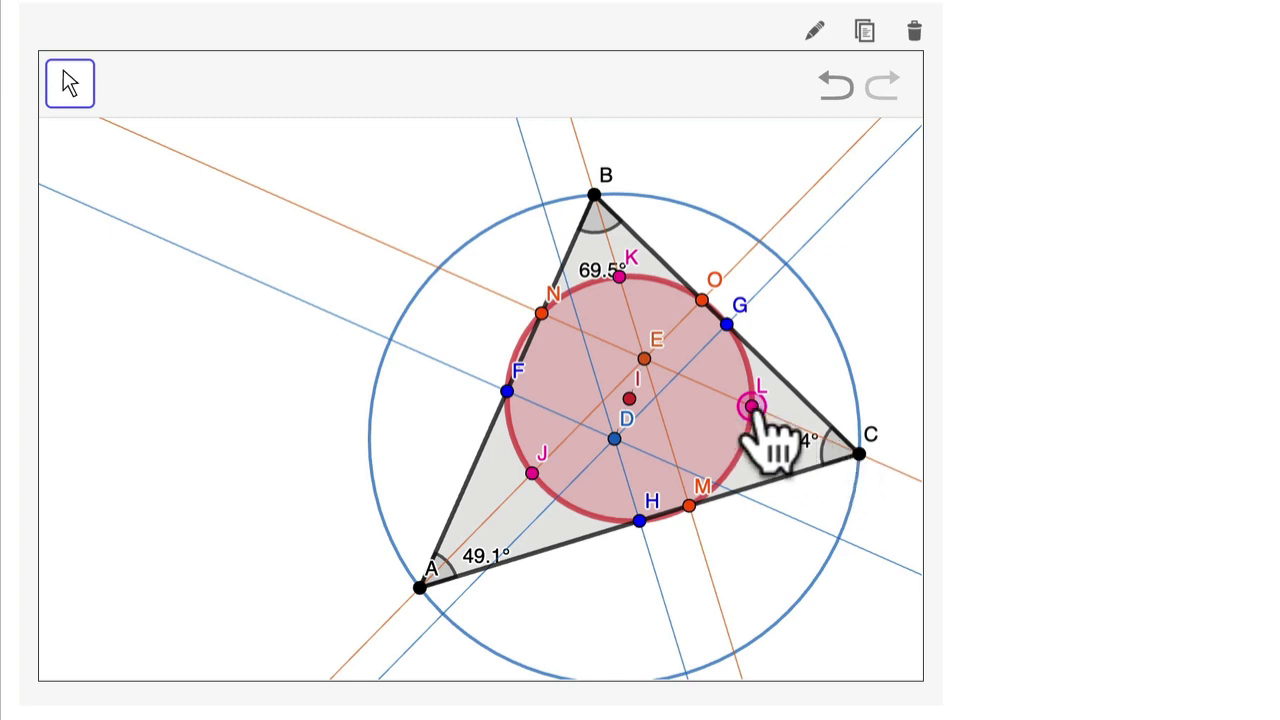
Examine how L, K and J relate to the triangle's vertices and orthocenter E, and inspect the Euler circle's center I.
left_click(858, 455)
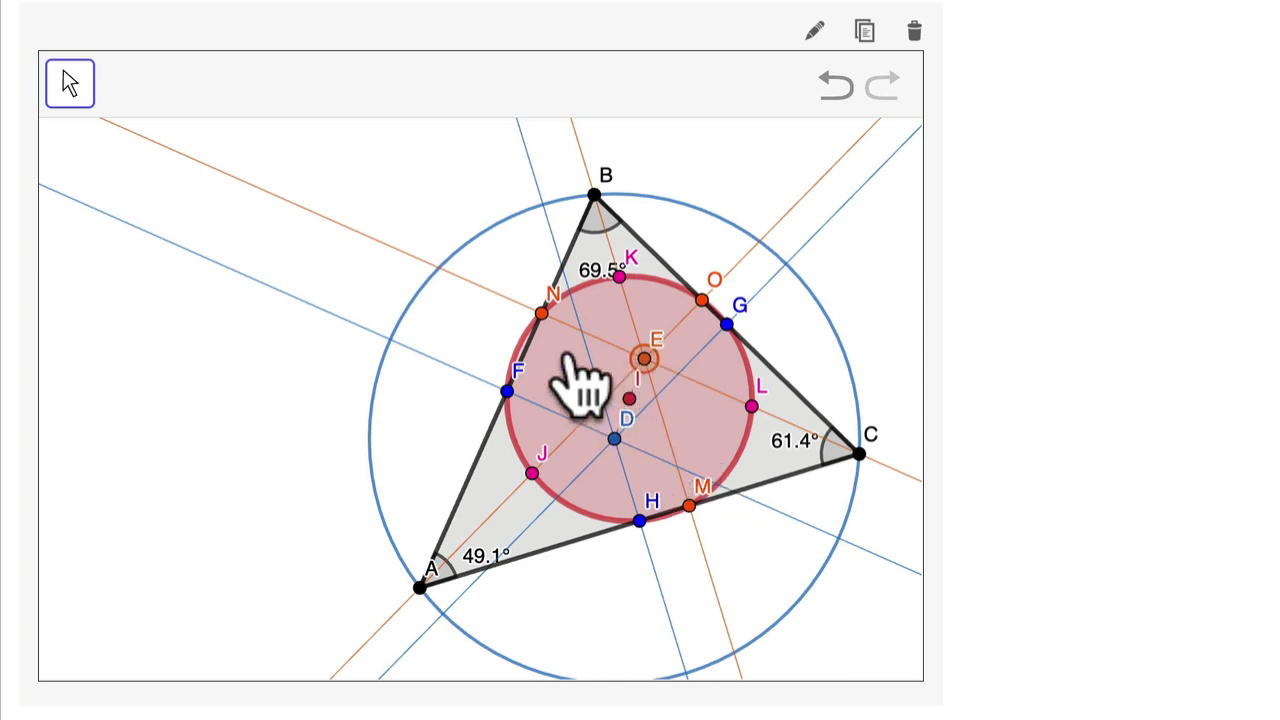
left_click(644, 356)
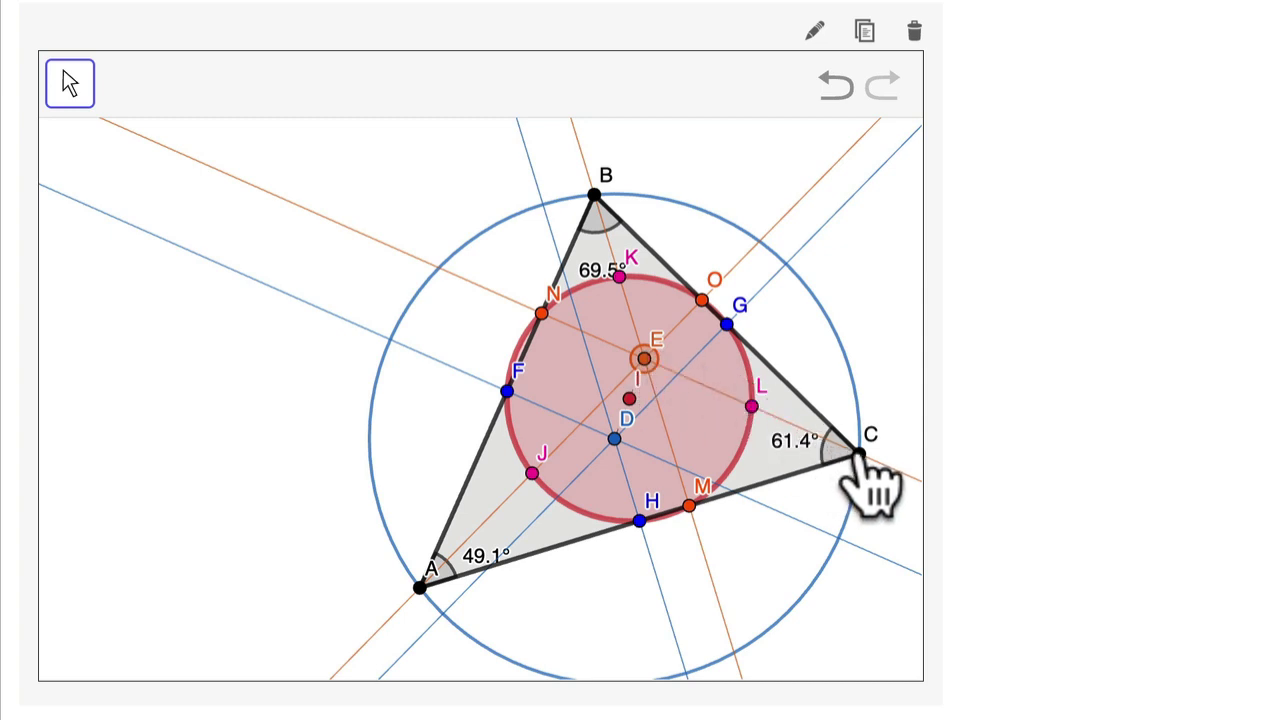
left_click(751, 406)
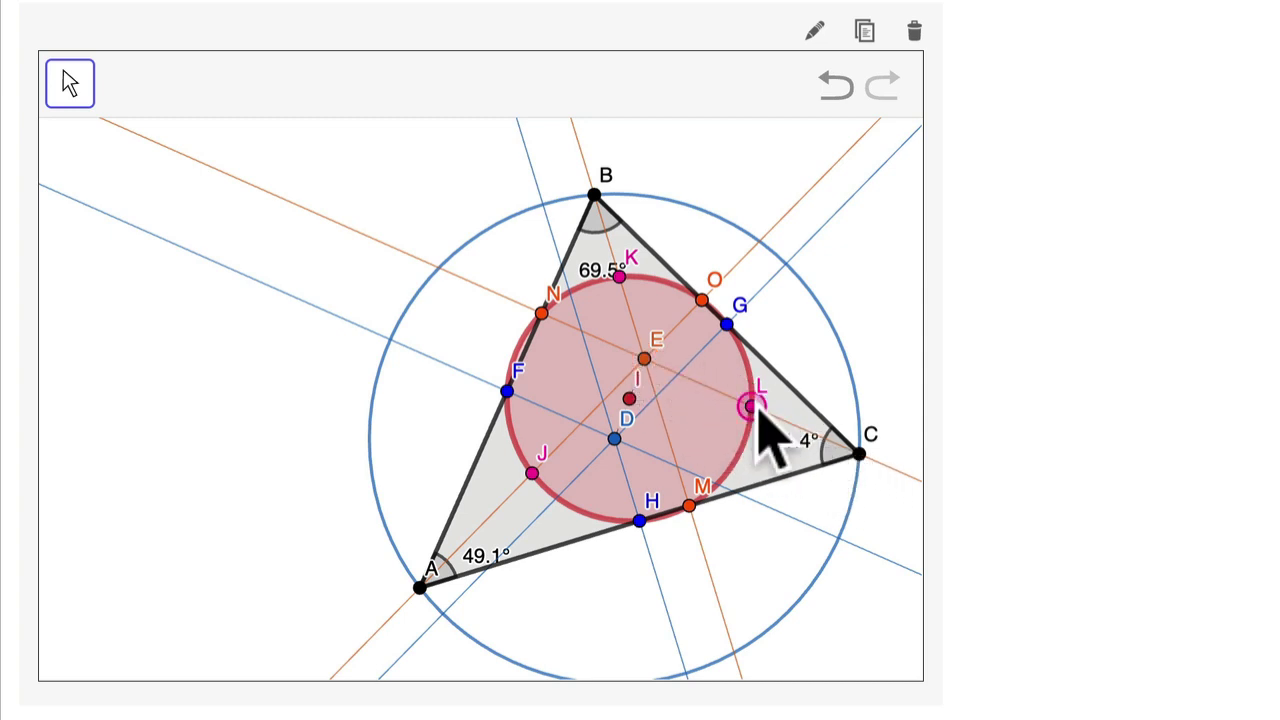
left_click(594, 196)
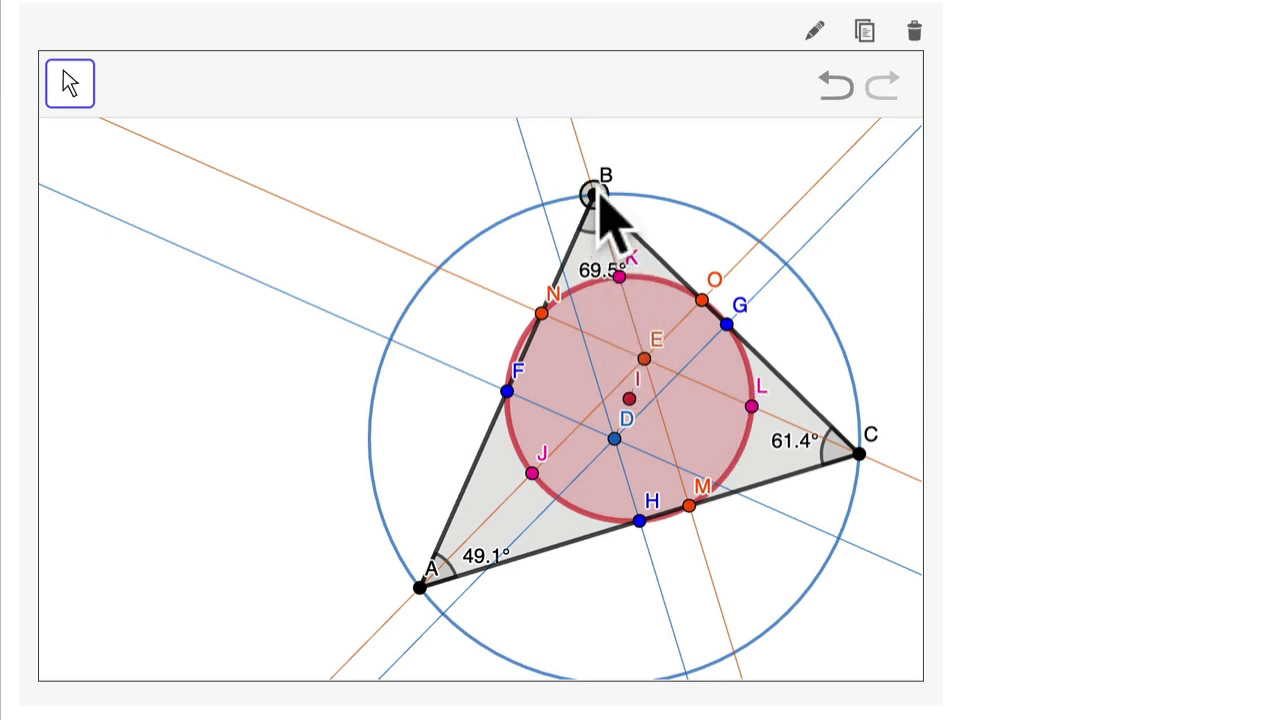
left_click(644, 358)
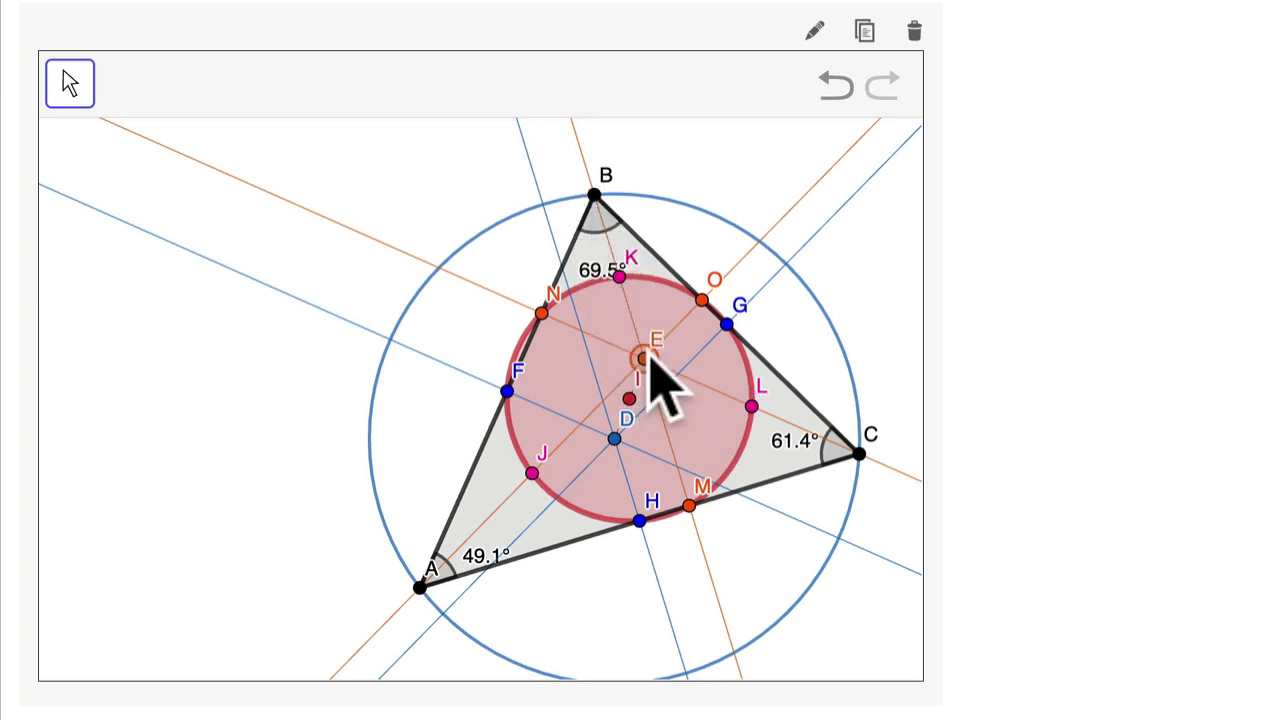
left_click(620, 276)
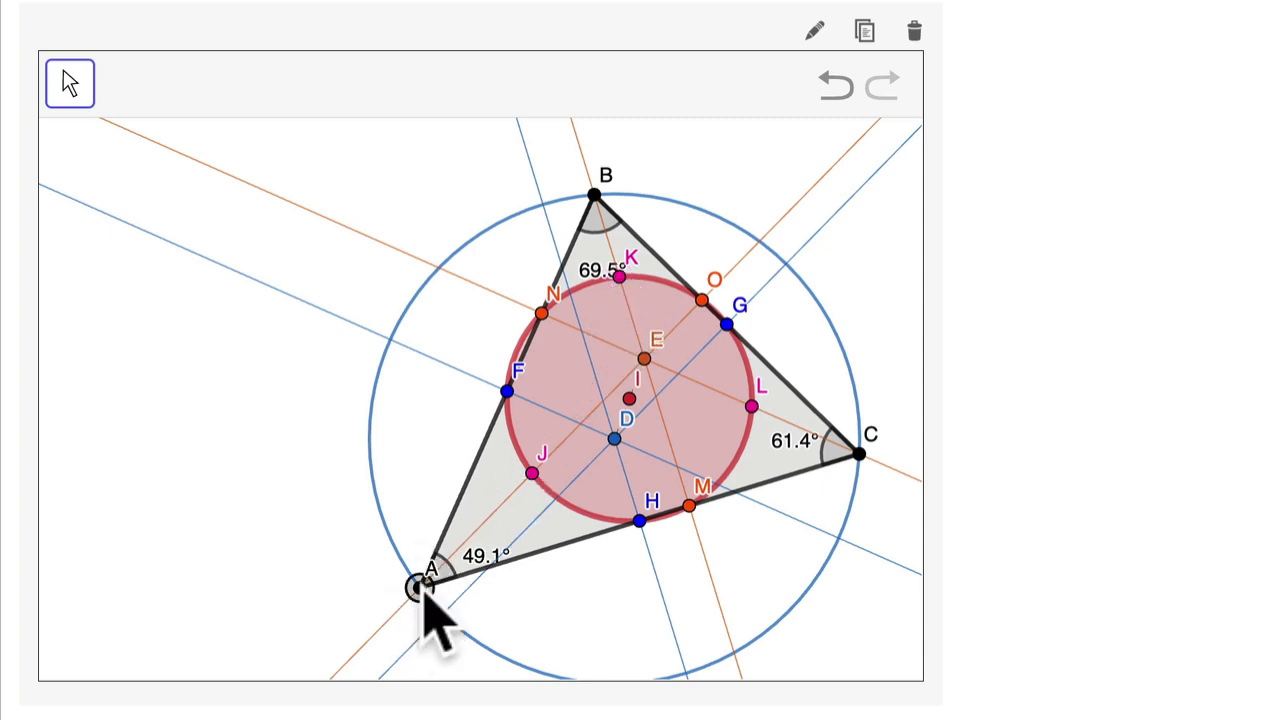
left_click(644, 358)
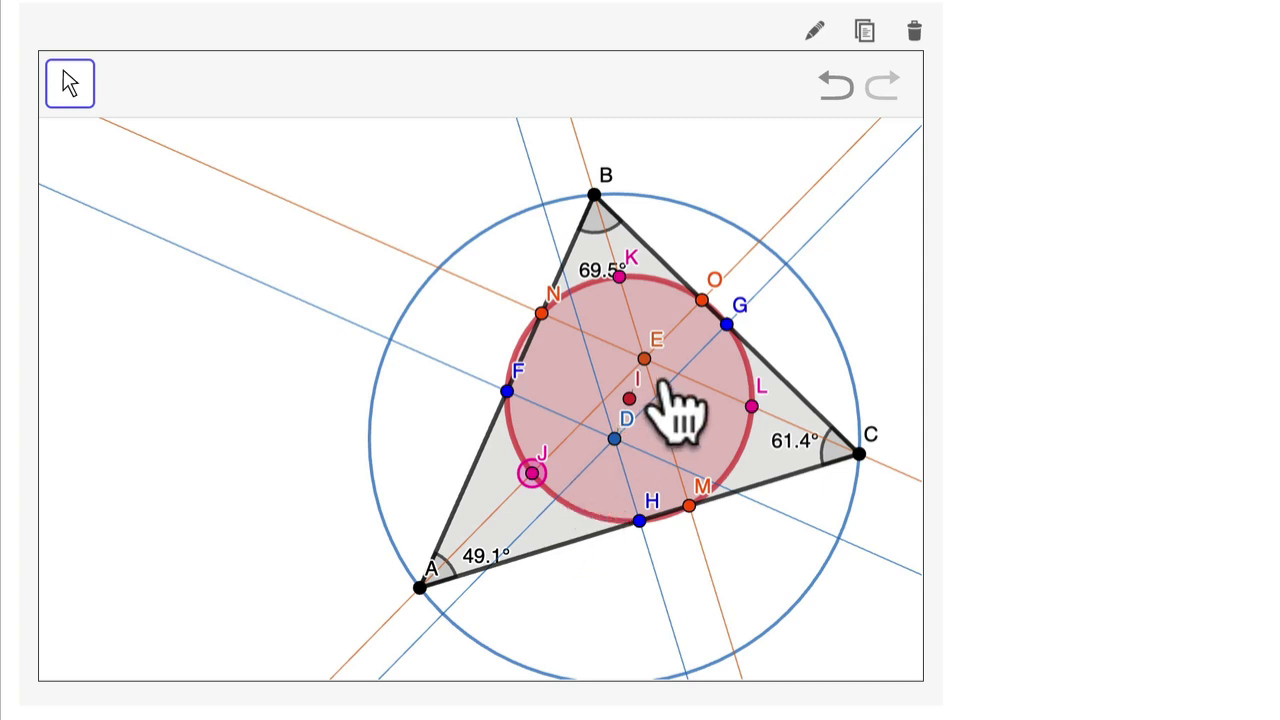
left_click(628, 399)
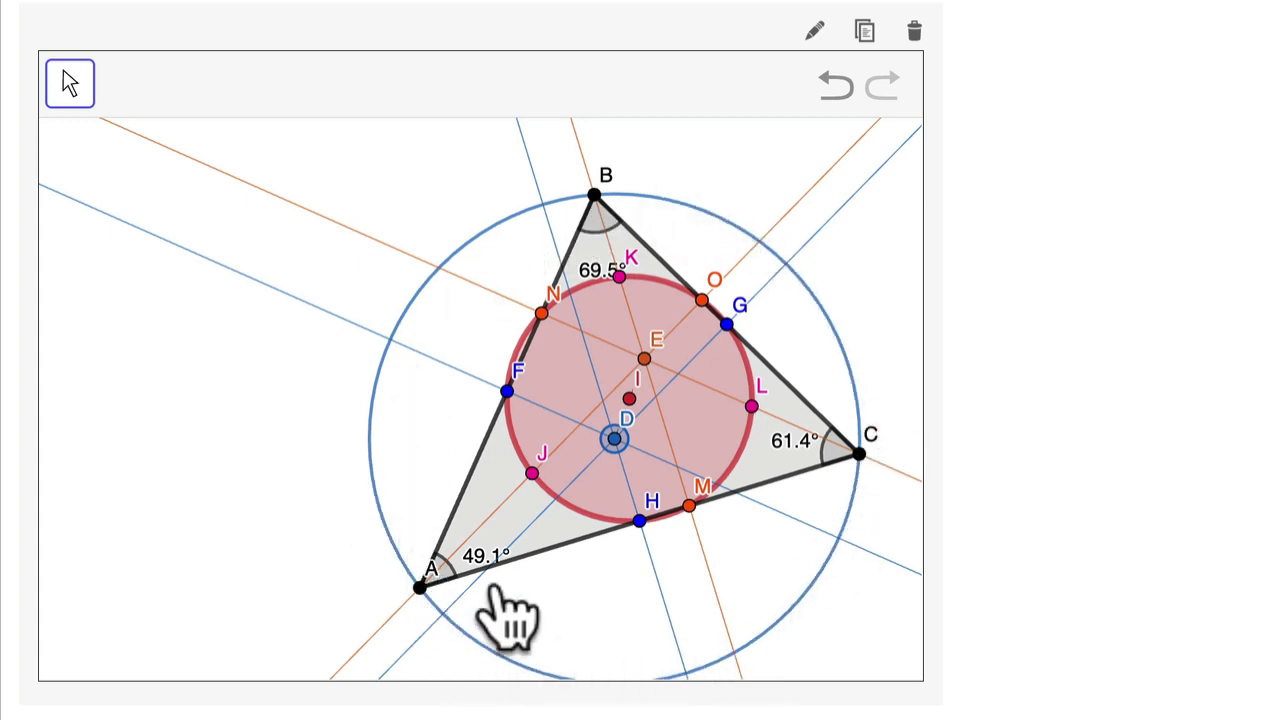
left_click_drag(350, 545, 257, 506)
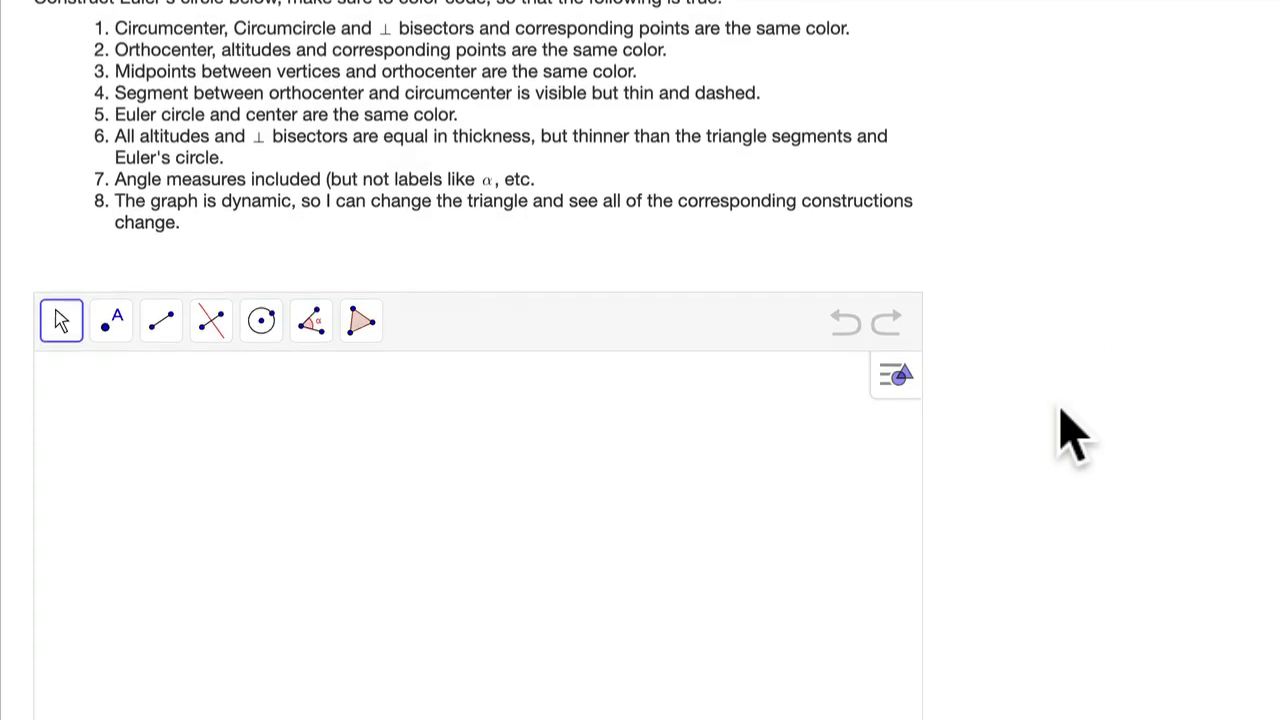
Draw a triangle in the empty construction area with the Polygon tool, with a nearly horizontal base AB and vertex C above it.
scroll(1060, 409, "down", 3)
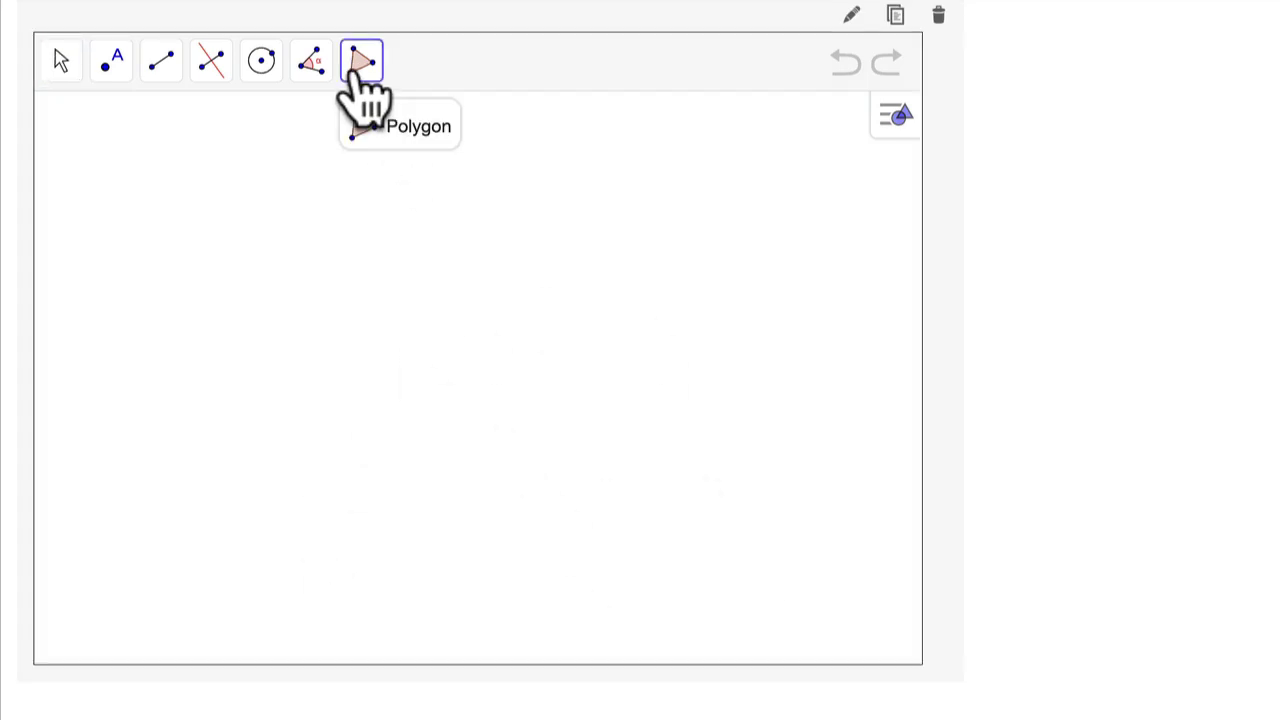
left_click(307, 430)
left_click(613, 433)
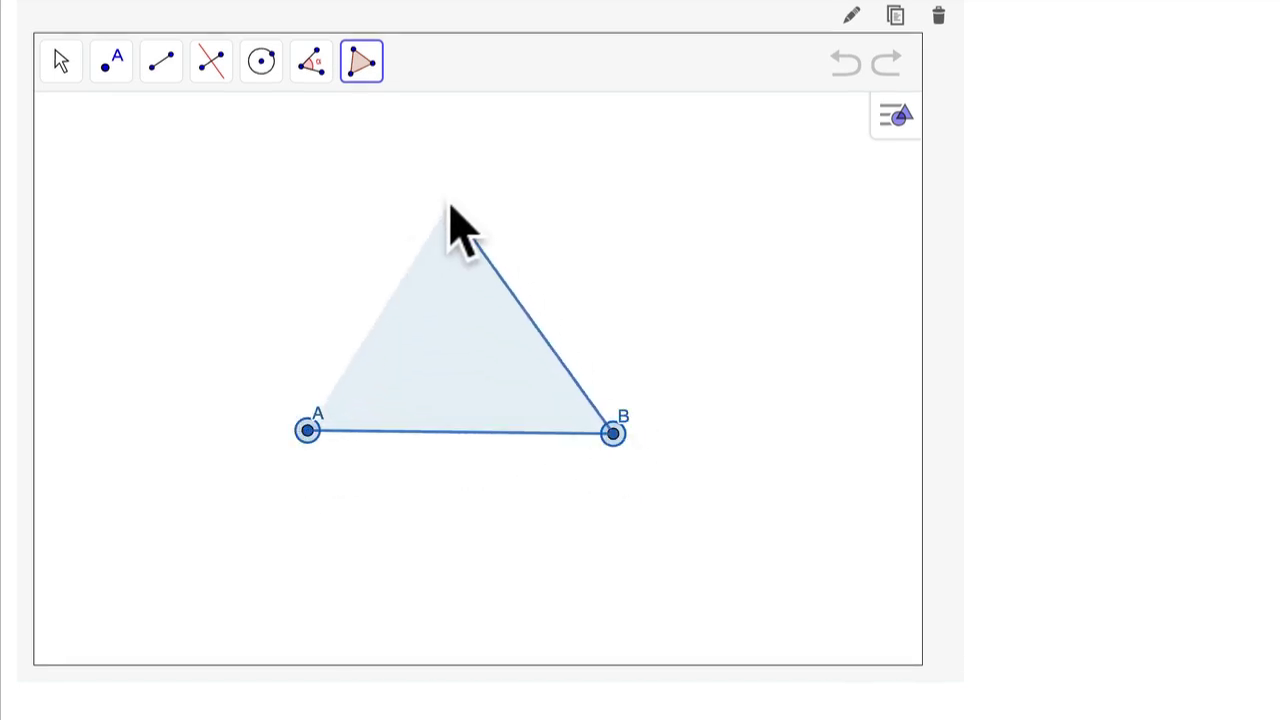
left_click(449, 204)
left_click(308, 430)
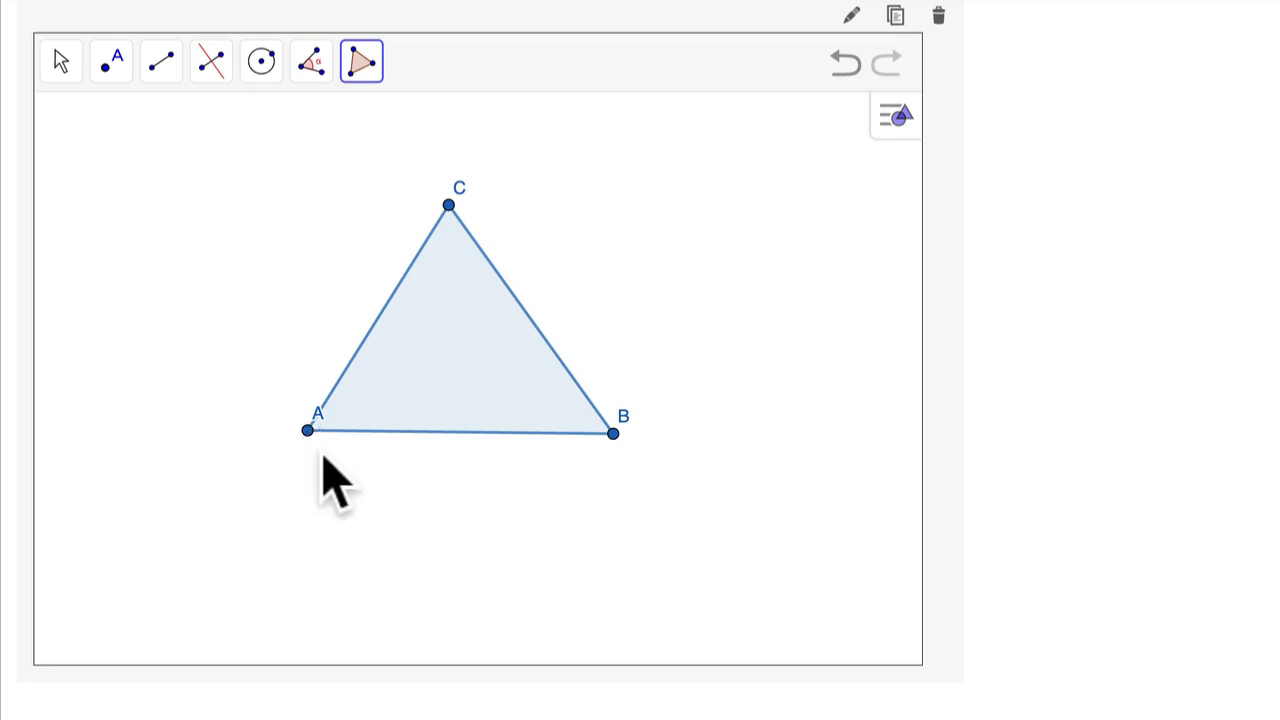
Construct the perpendicular bisectors of all three sides of triangle ABC.
left_click(213, 74)
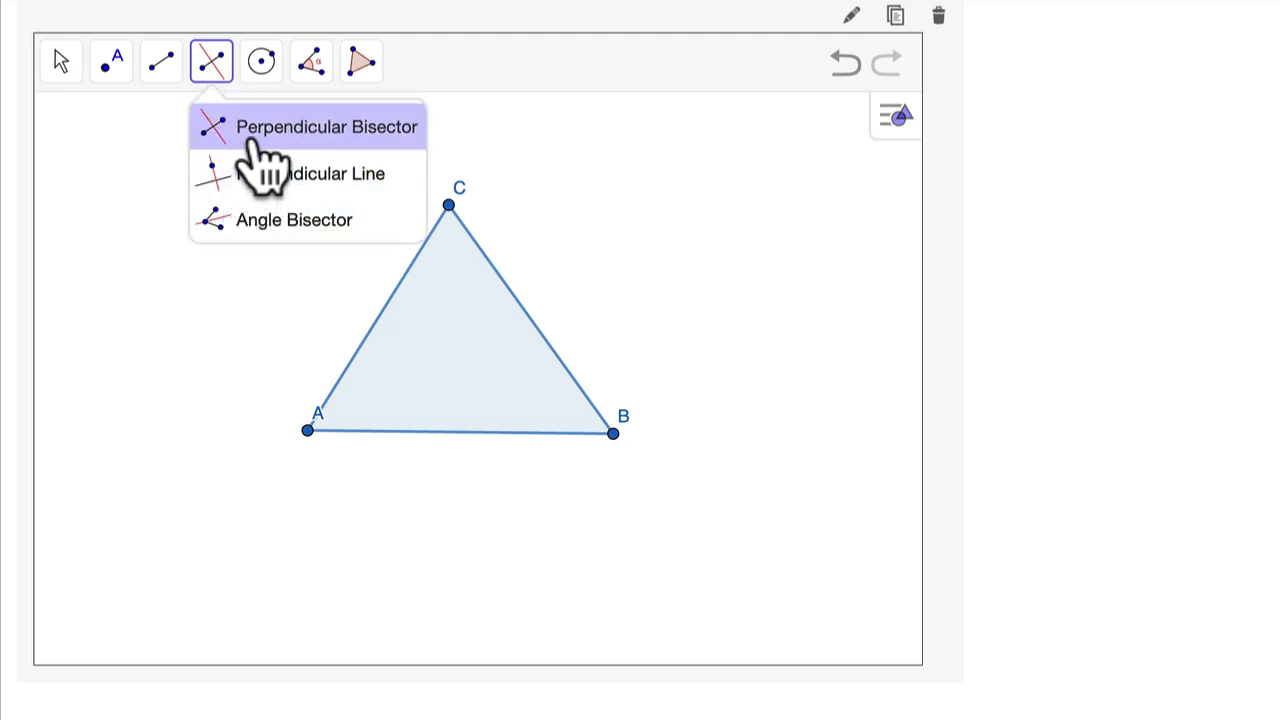
left_click(300, 128)
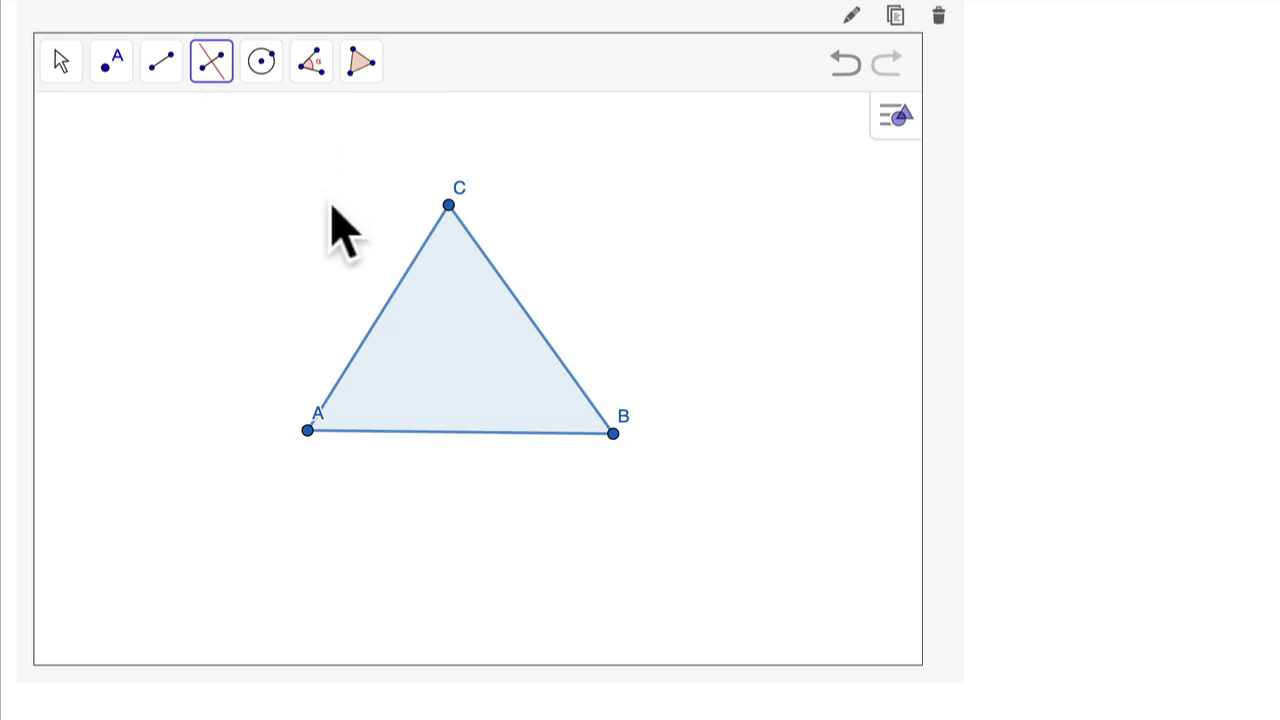
left_click(447, 207)
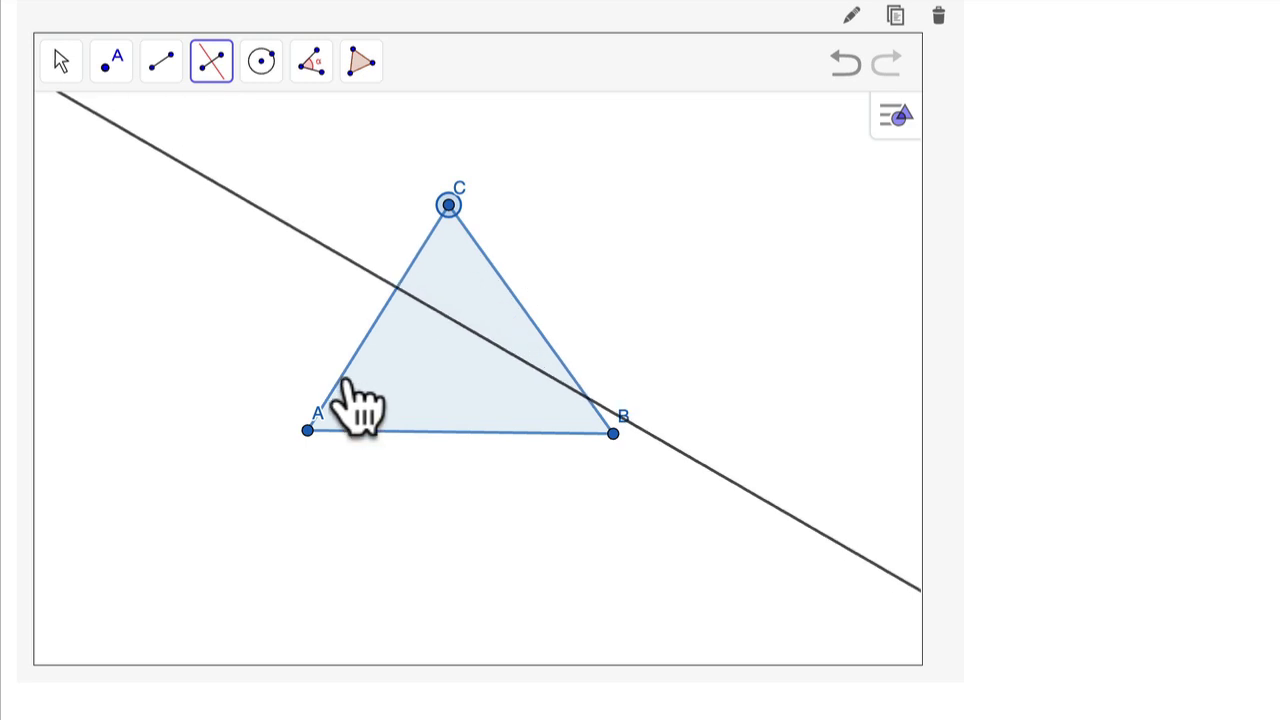
left_click(310, 430)
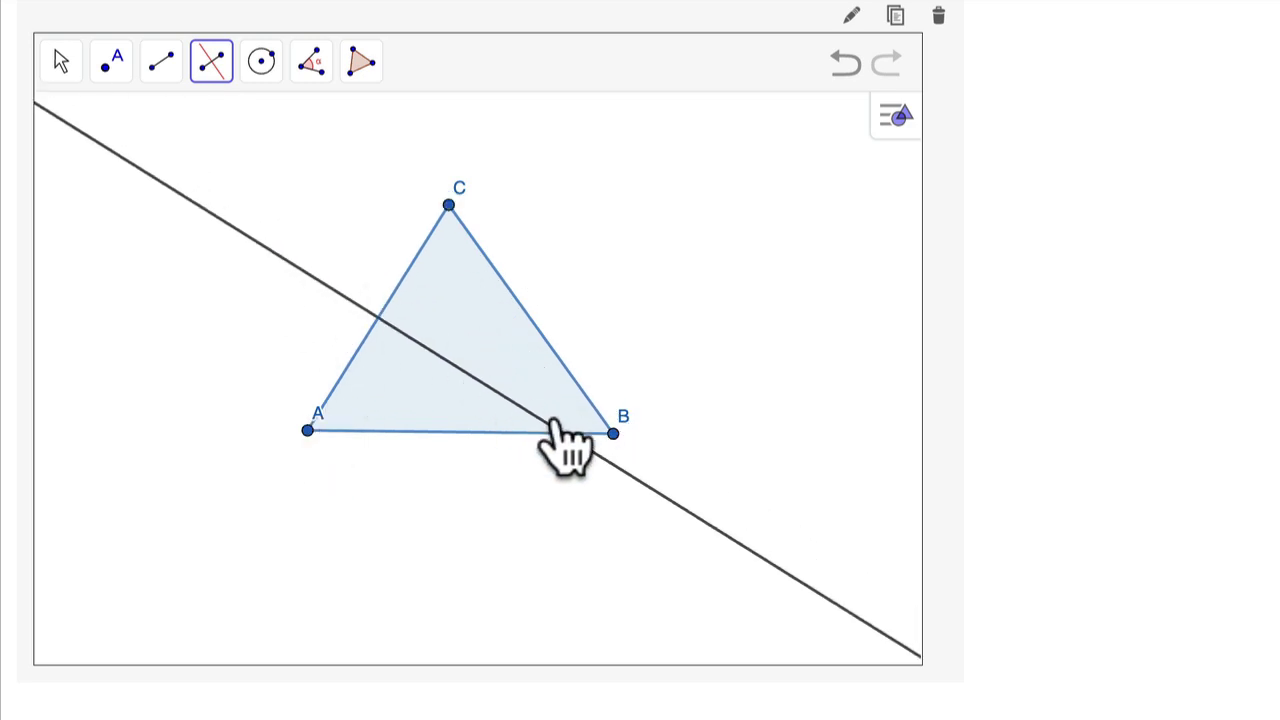
left_click(448, 205)
left_click(612, 433)
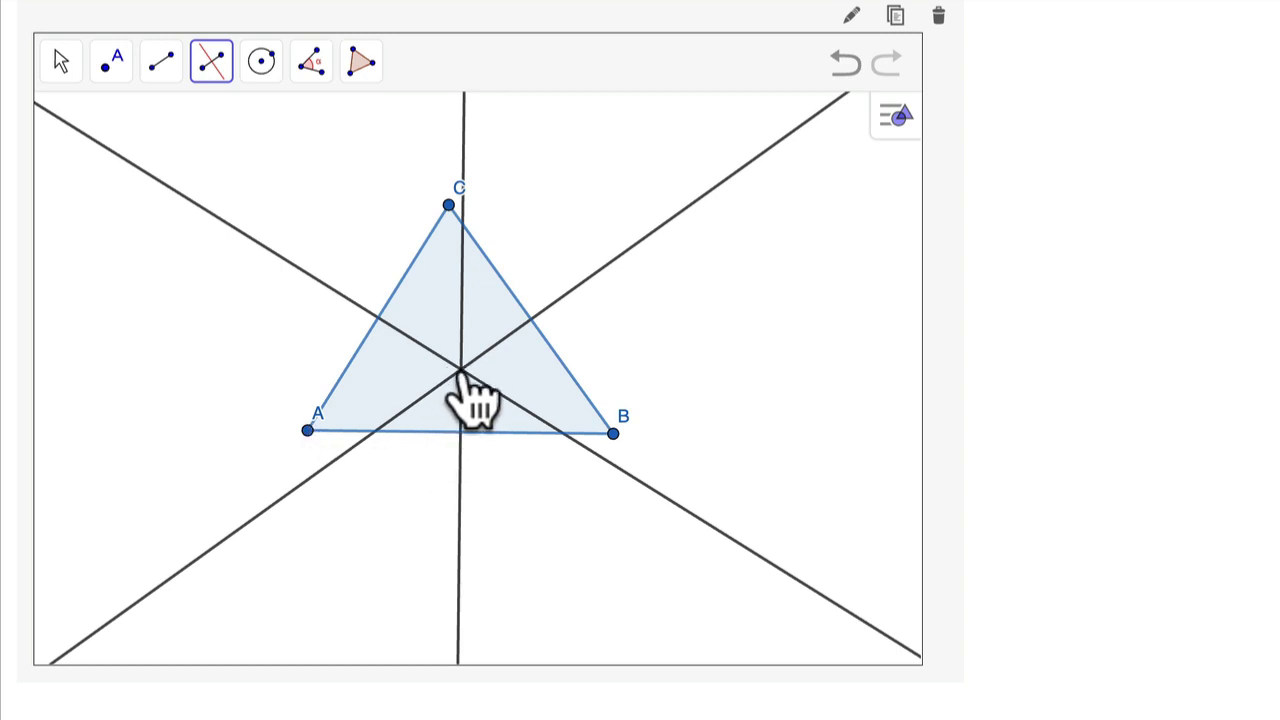
Mark the common intersection of the perpendicular bisectors and draw the circumcircle centered there through vertex A.
left_click(113, 60)
left_click(147, 228)
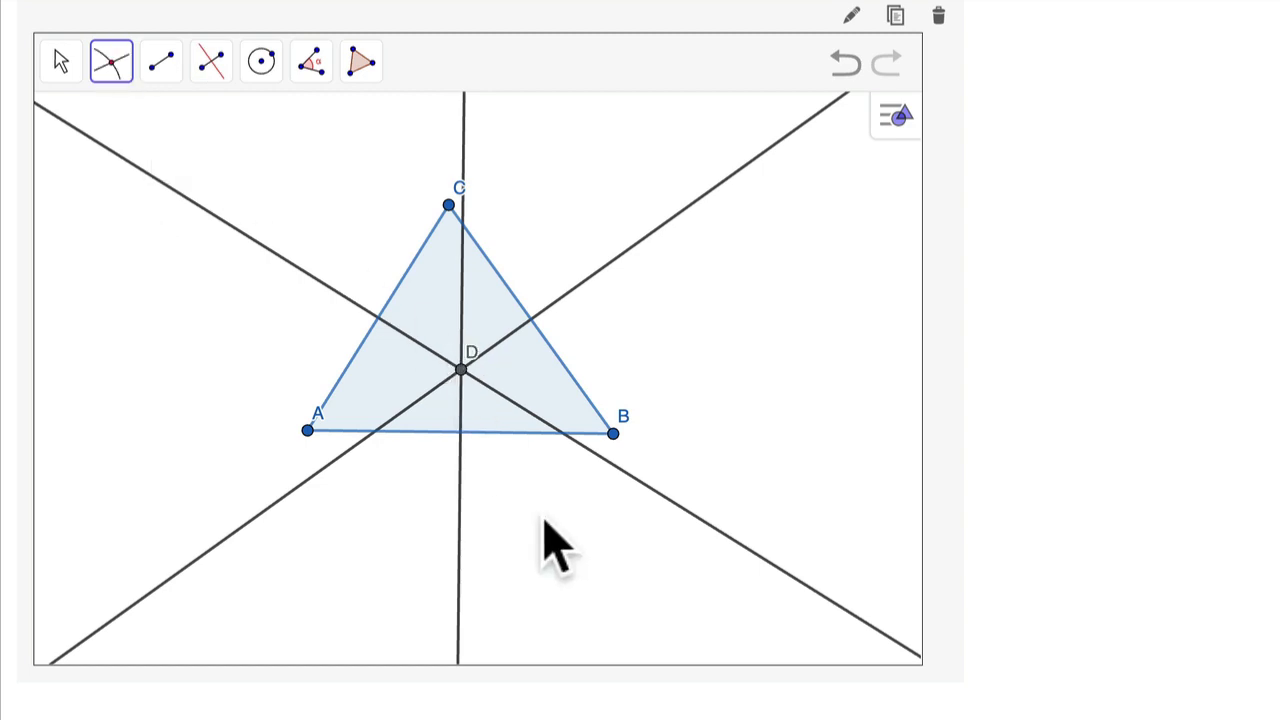
left_click(261, 62)
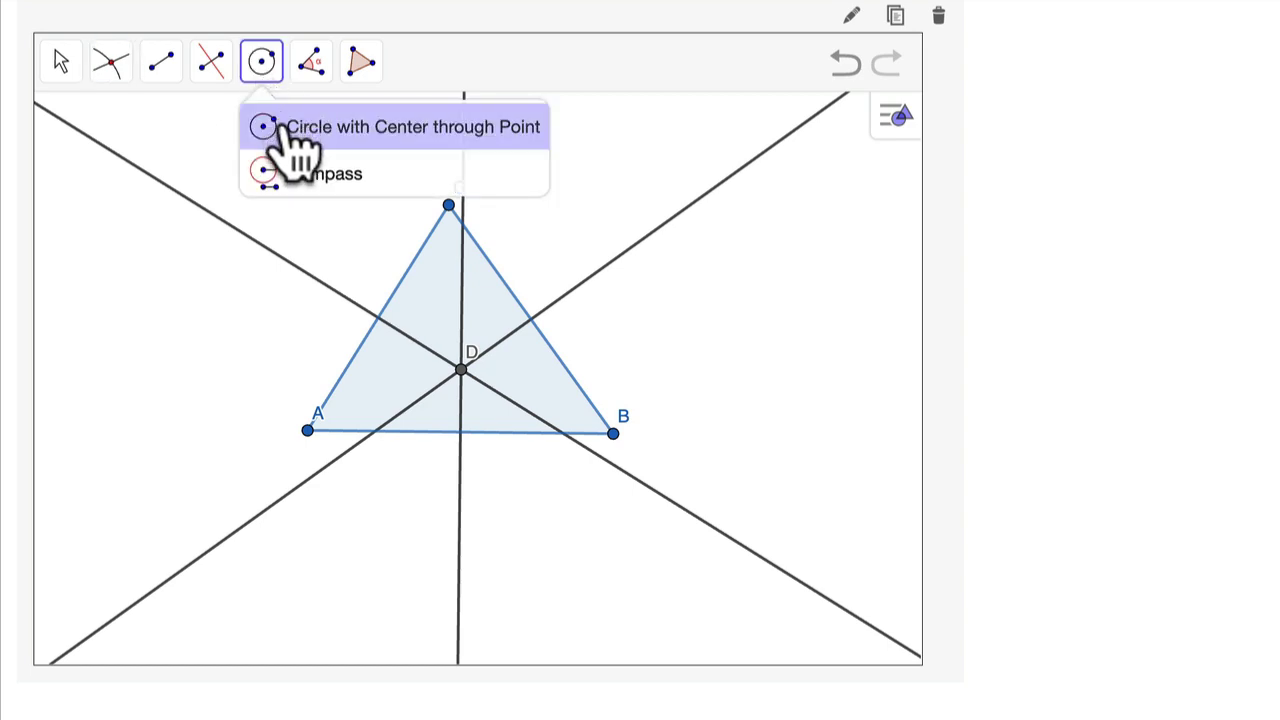
left_click(290, 130)
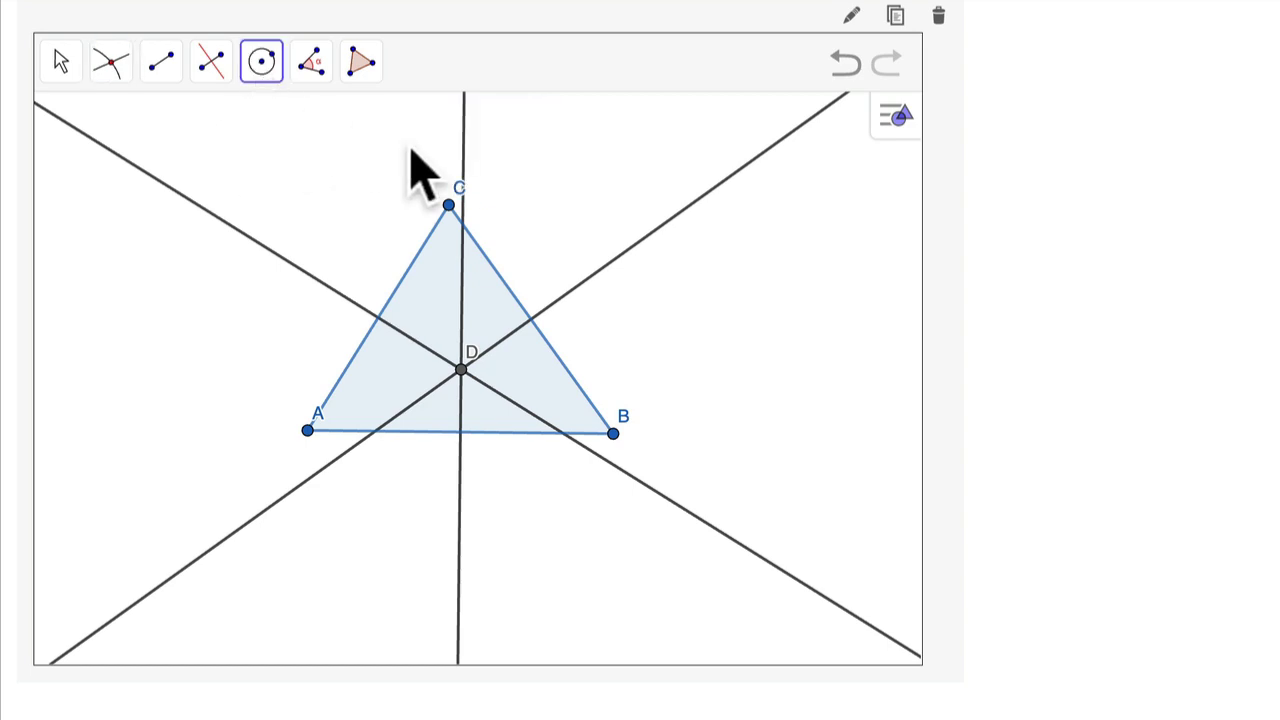
left_click(464, 372)
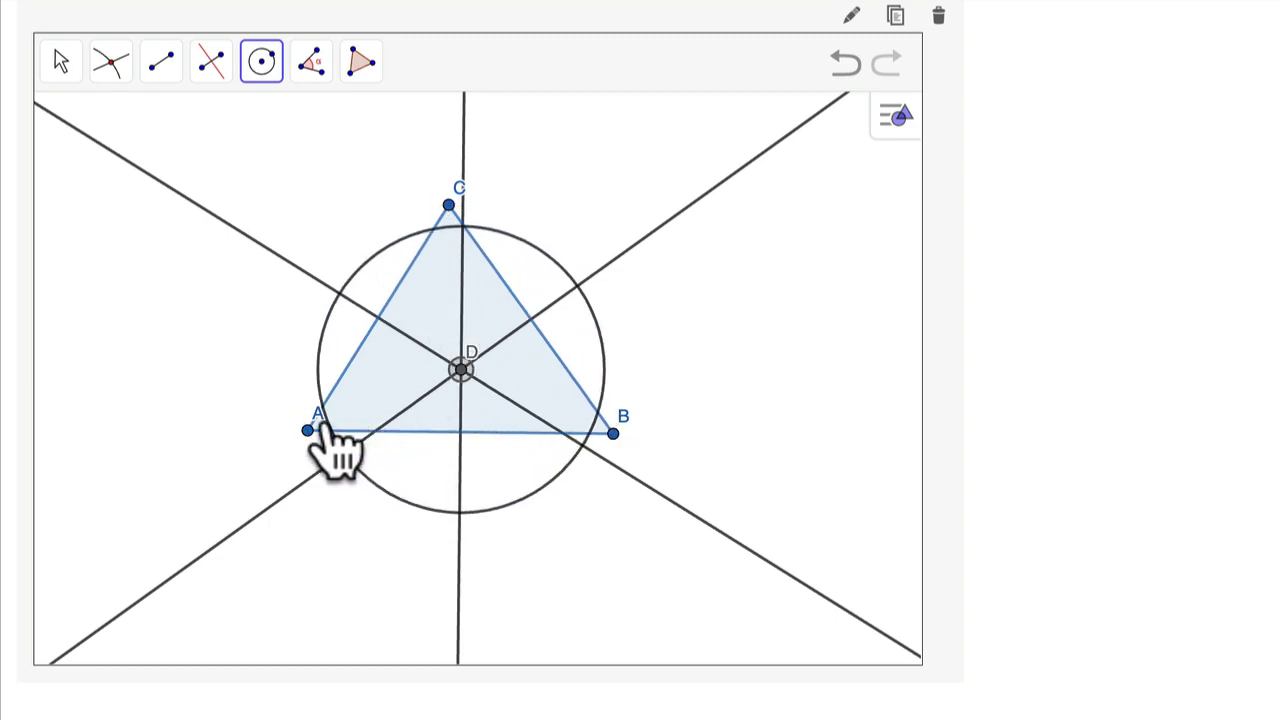
left_click(312, 432)
Shift vertex C slightly to test the circumcircle, and highlight the perpendicular bisectors of AC and AB.
left_click(60, 62)
mouse_move(268, 72)
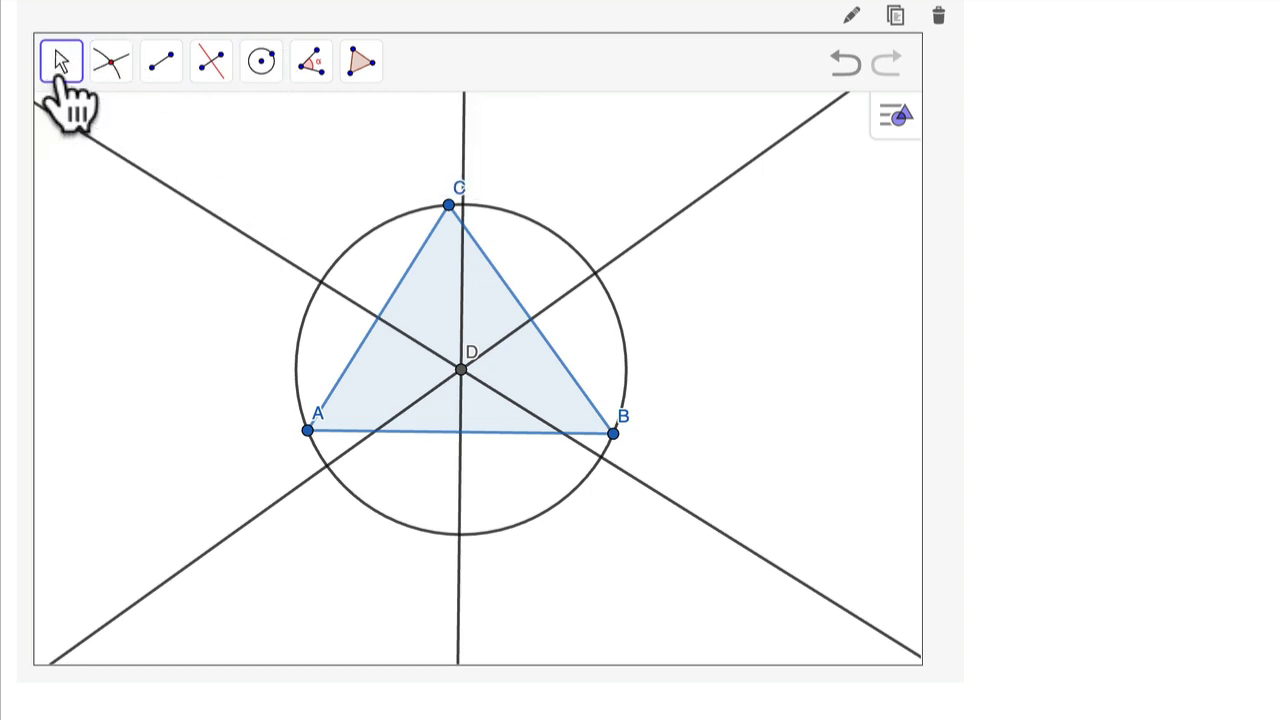
mouse_move(449, 205)
left_mouse_down()
mouse_move(525, 218)
mouse_move(406, 254)
mouse_move(423, 269)
mouse_move(447, 148)
mouse_move(483, 206)
mouse_move(417, 212)
mouse_move(455, 211)
left_mouse_up()
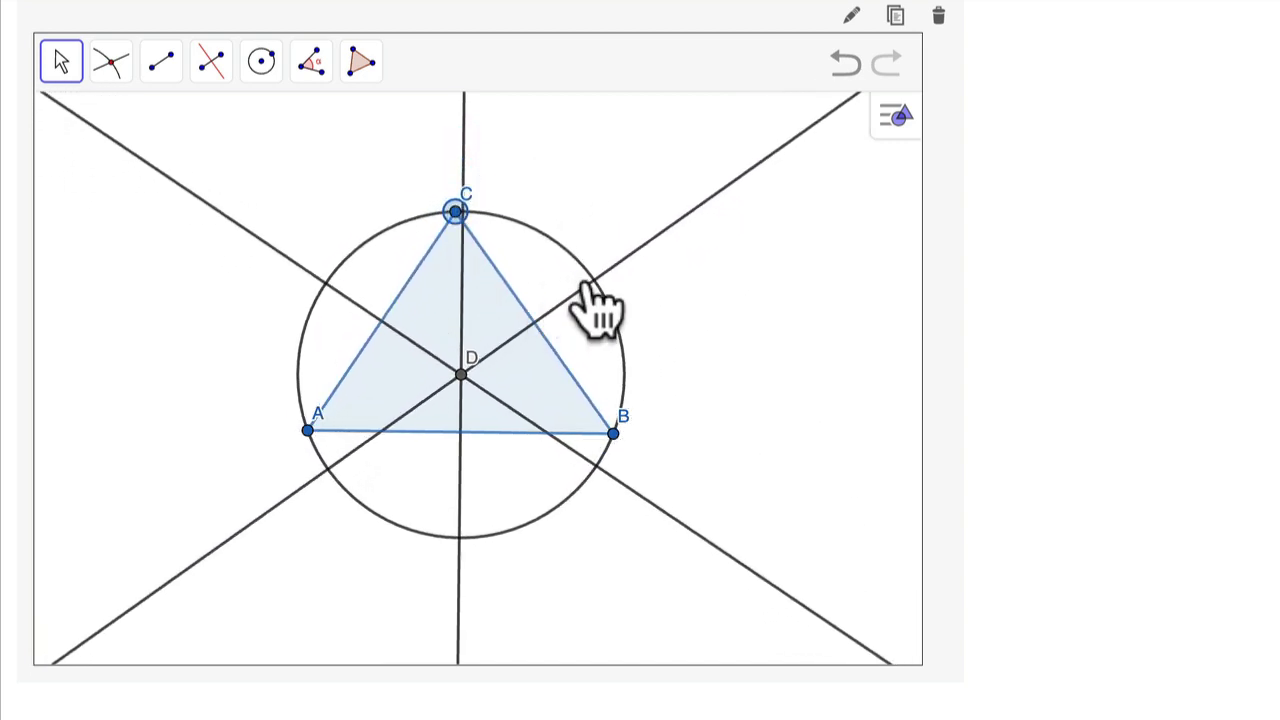
left_click(348, 310)
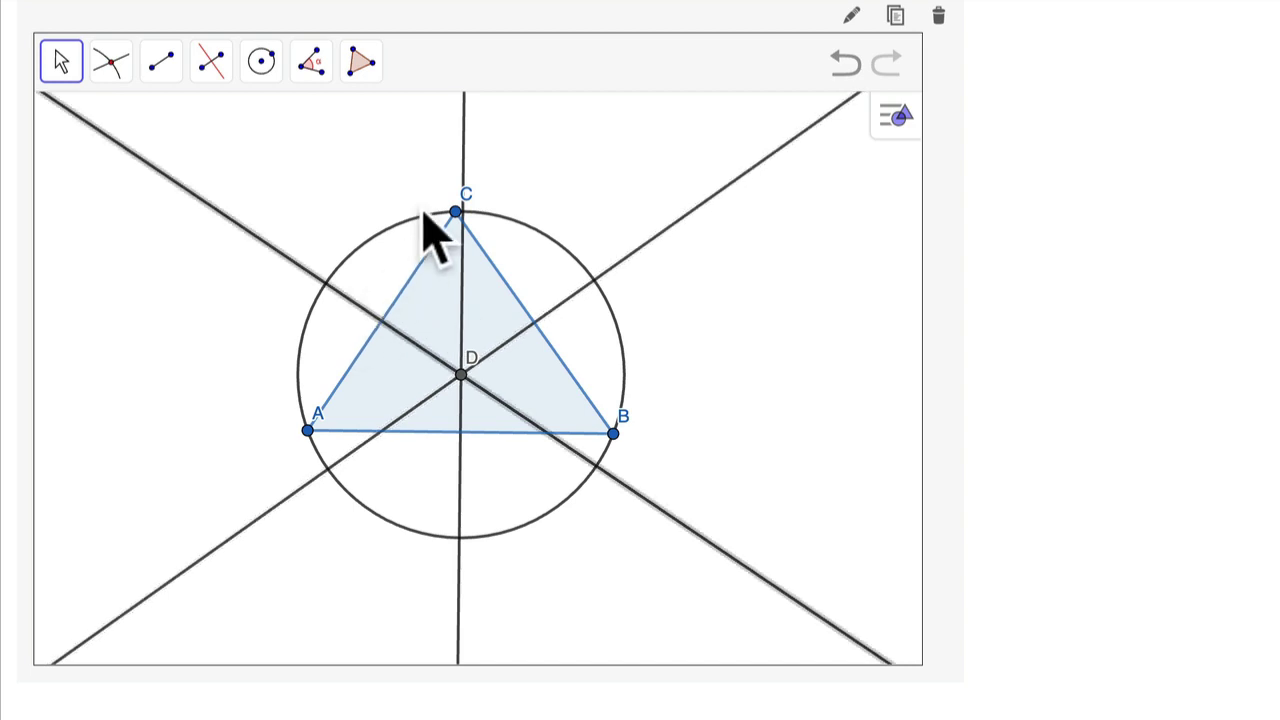
left_click(458, 178)
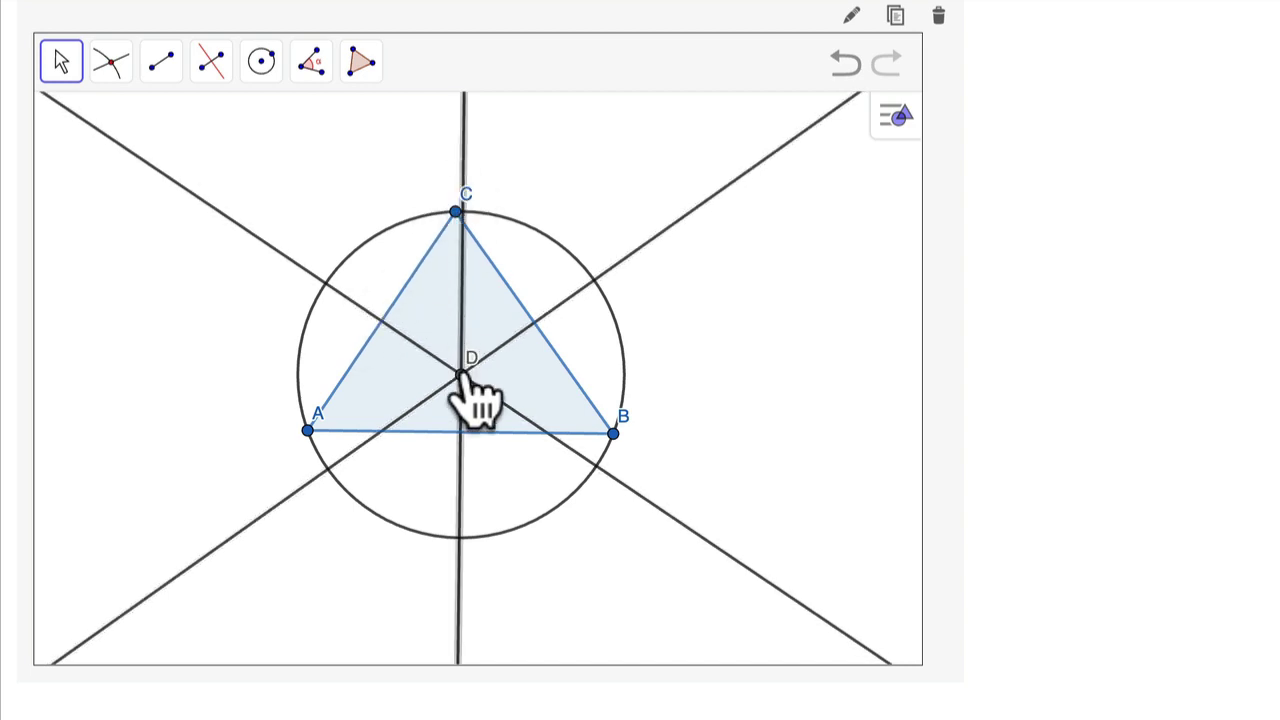
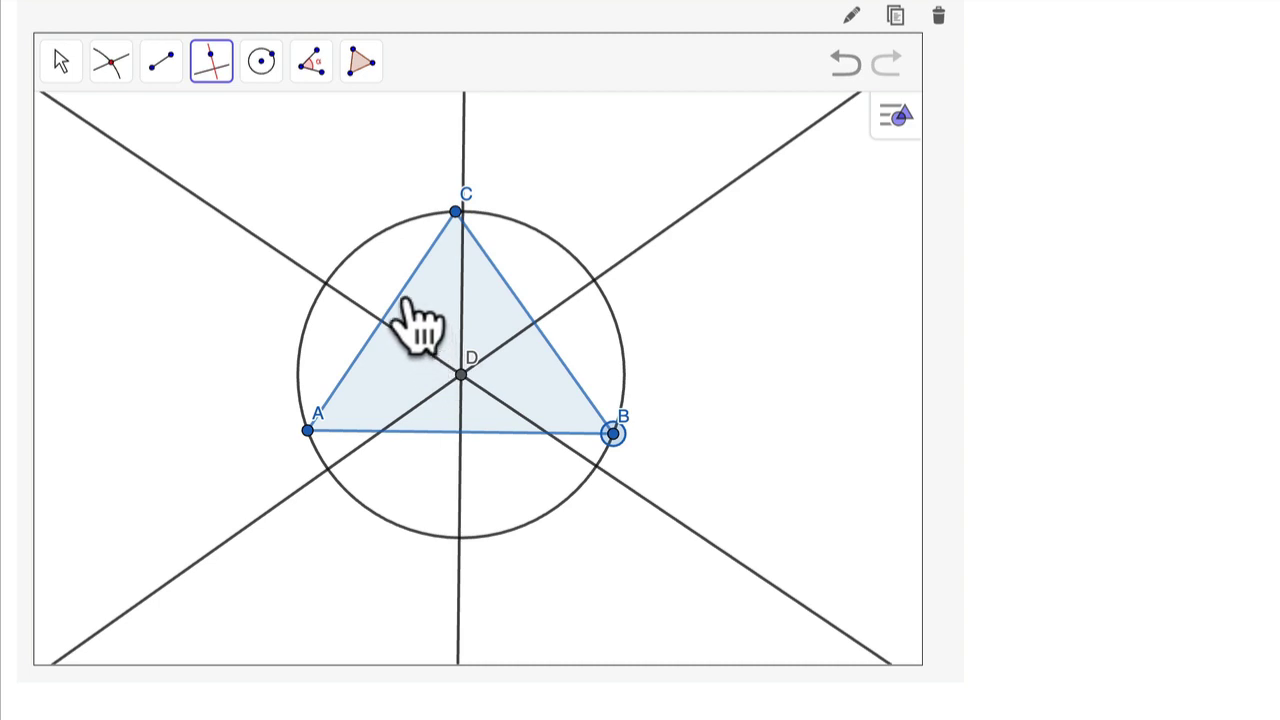
Construct the altitudes from B, C and A perpendicular to their opposite sides, and move vertex C up and toward A's side to separate the lines.
left_click(401, 295)
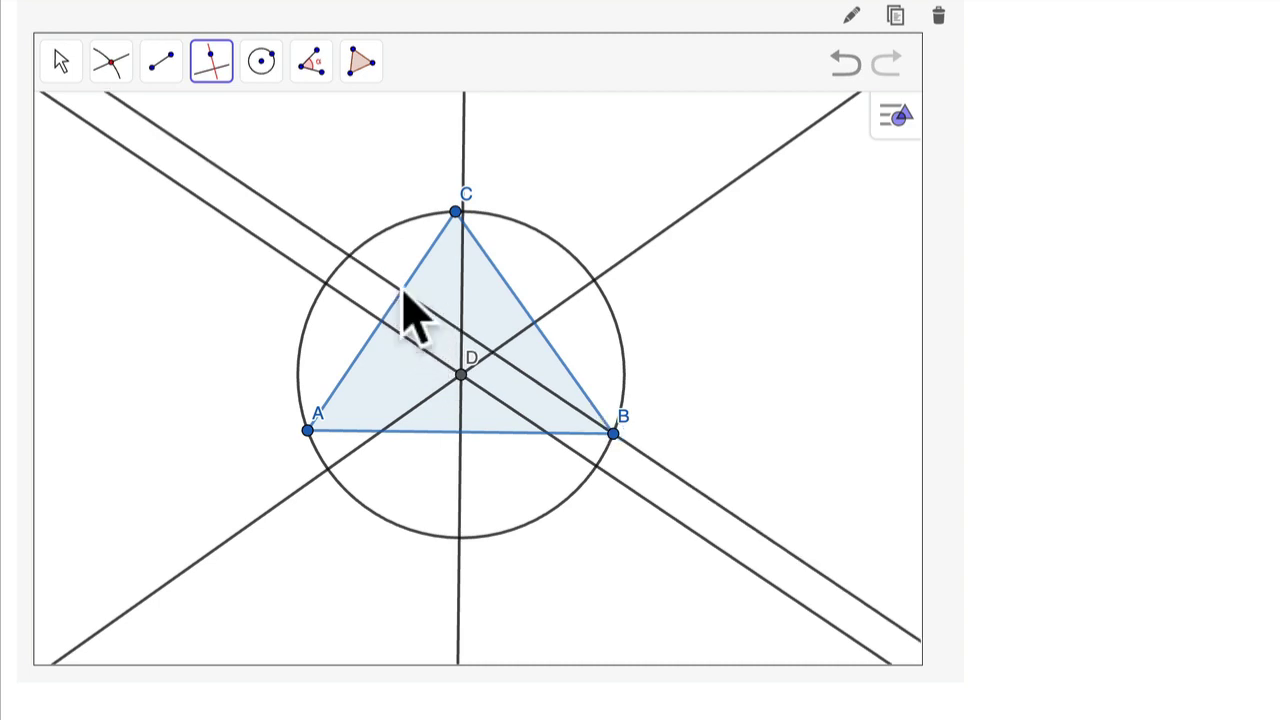
left_click(455, 211)
left_click(437, 432)
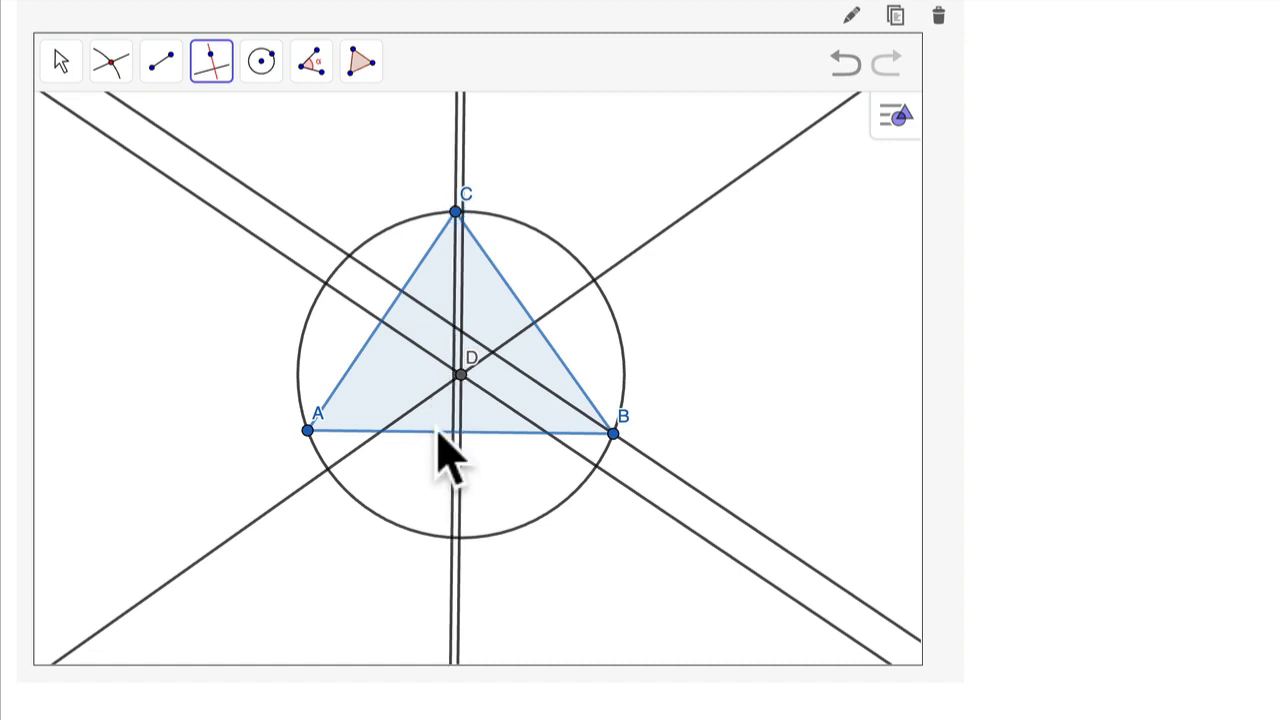
left_click(307, 430)
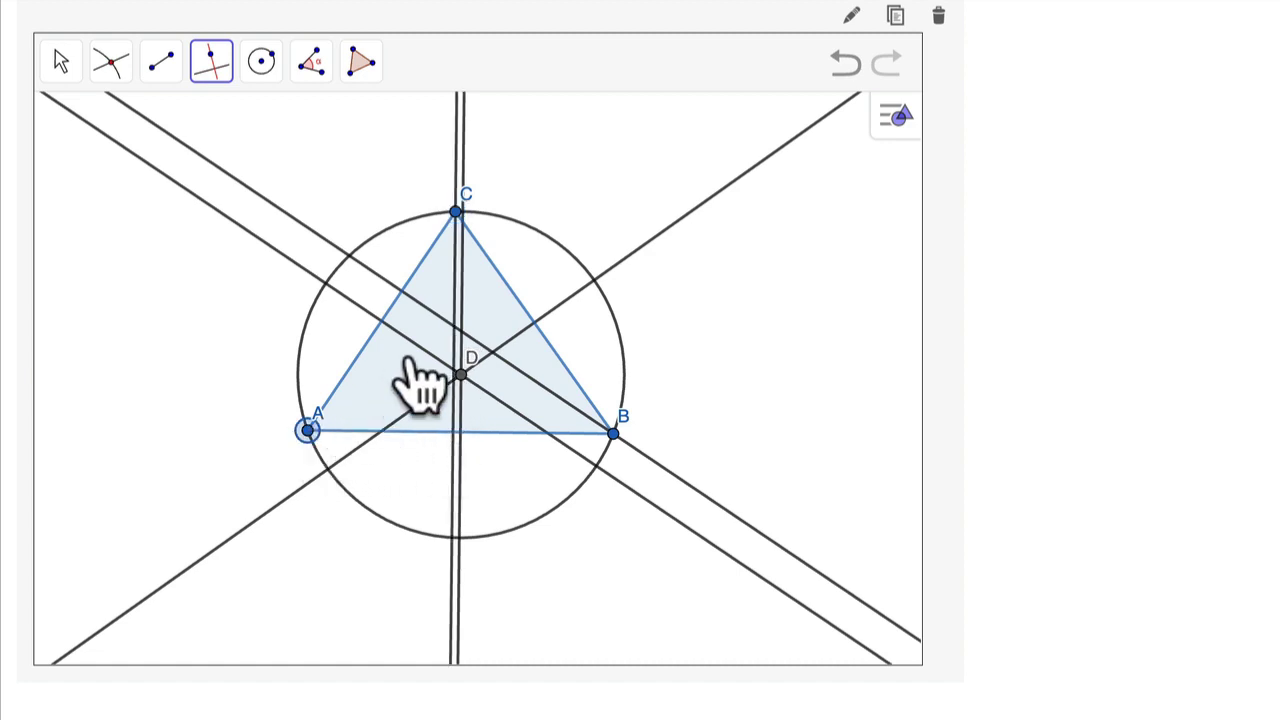
left_click(508, 288)
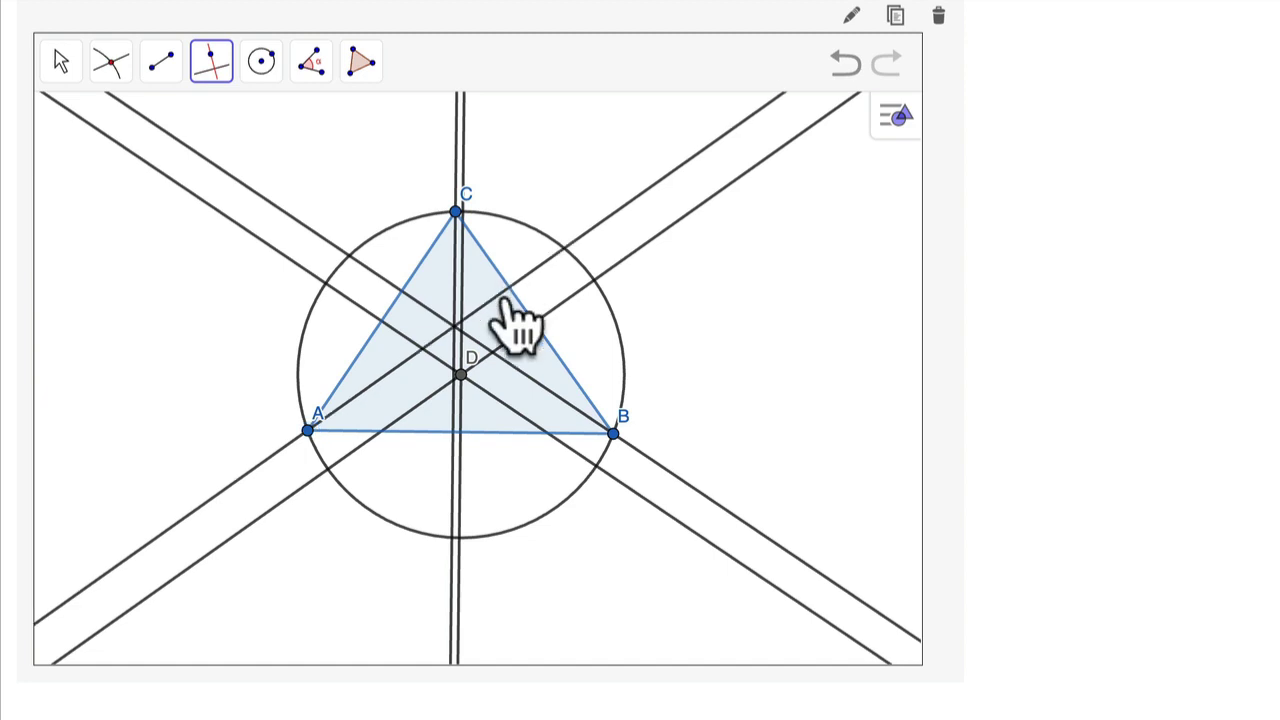
left_click(62, 64)
left_click_drag(456, 212, 397, 170)
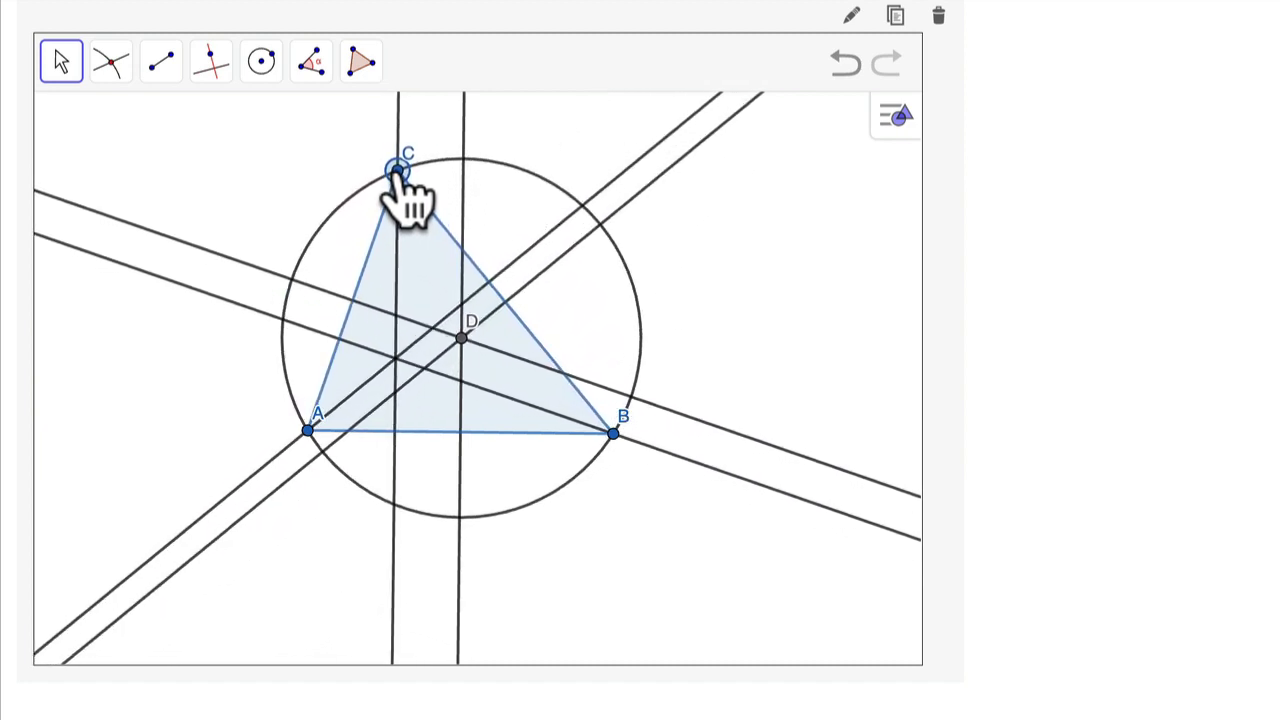
Color the perpendicular bisector of side AC orange.
left_click(336, 296)
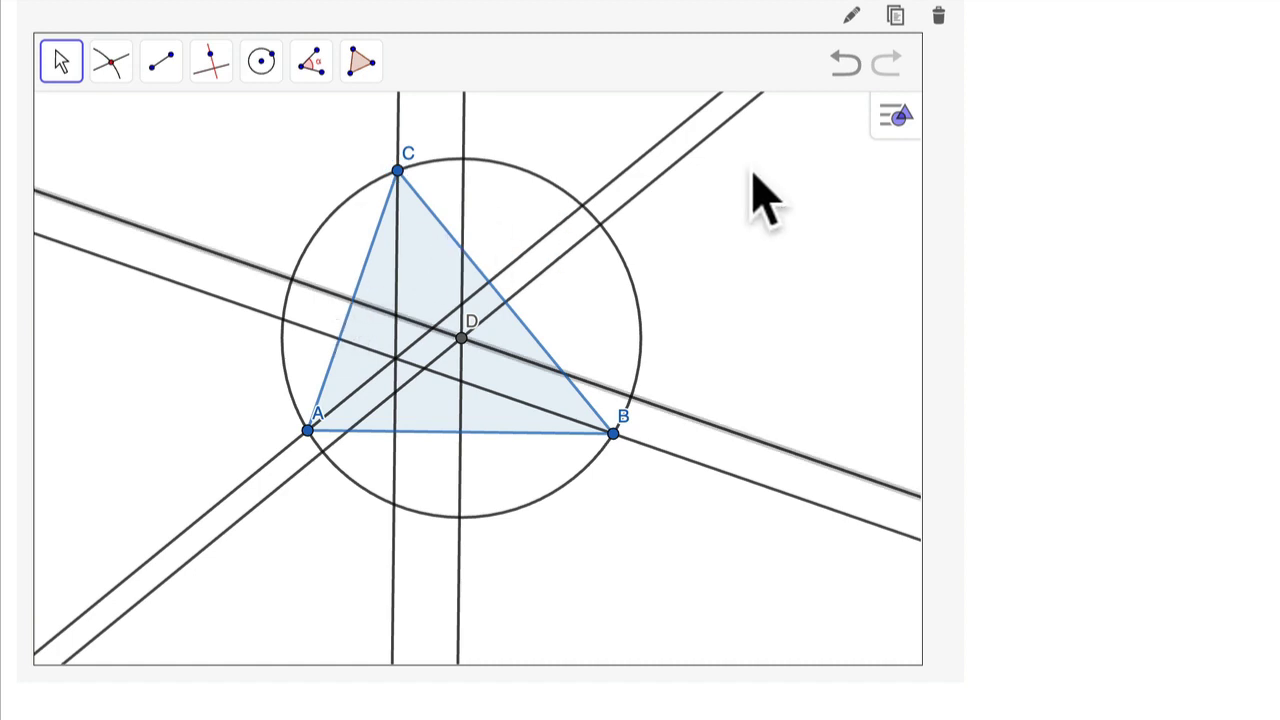
left_click(886, 118)
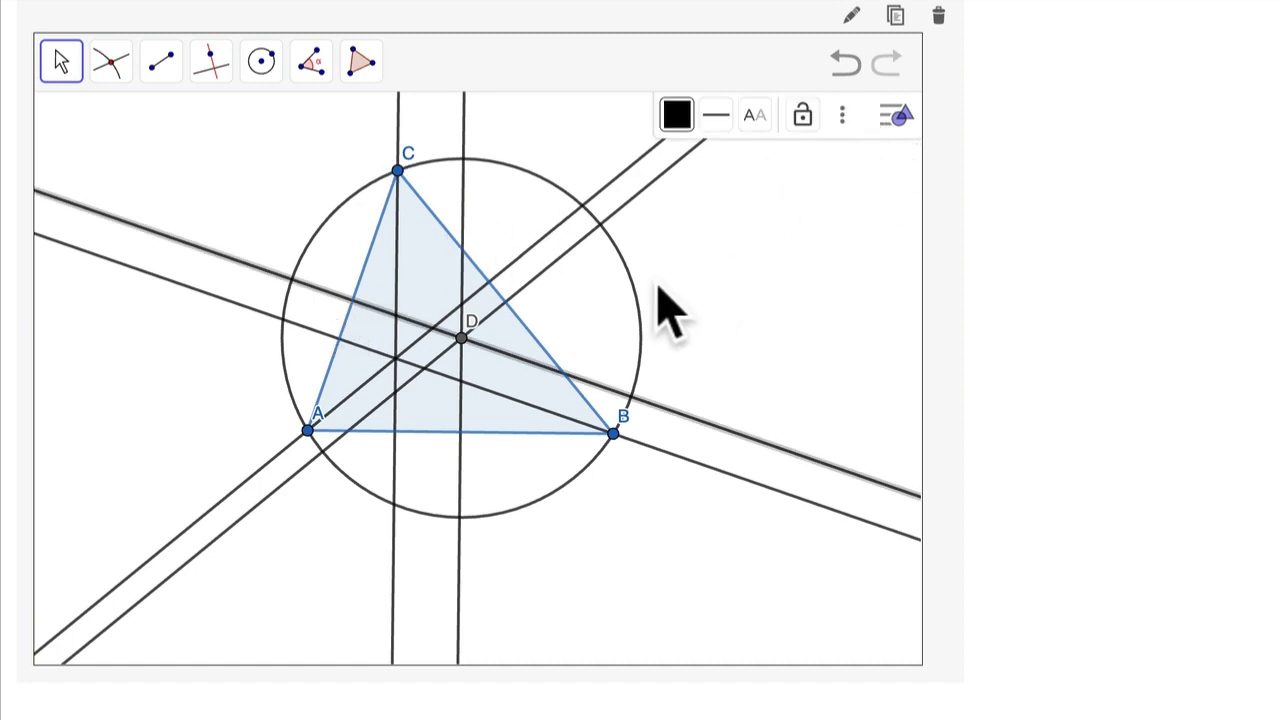
left_click(677, 117)
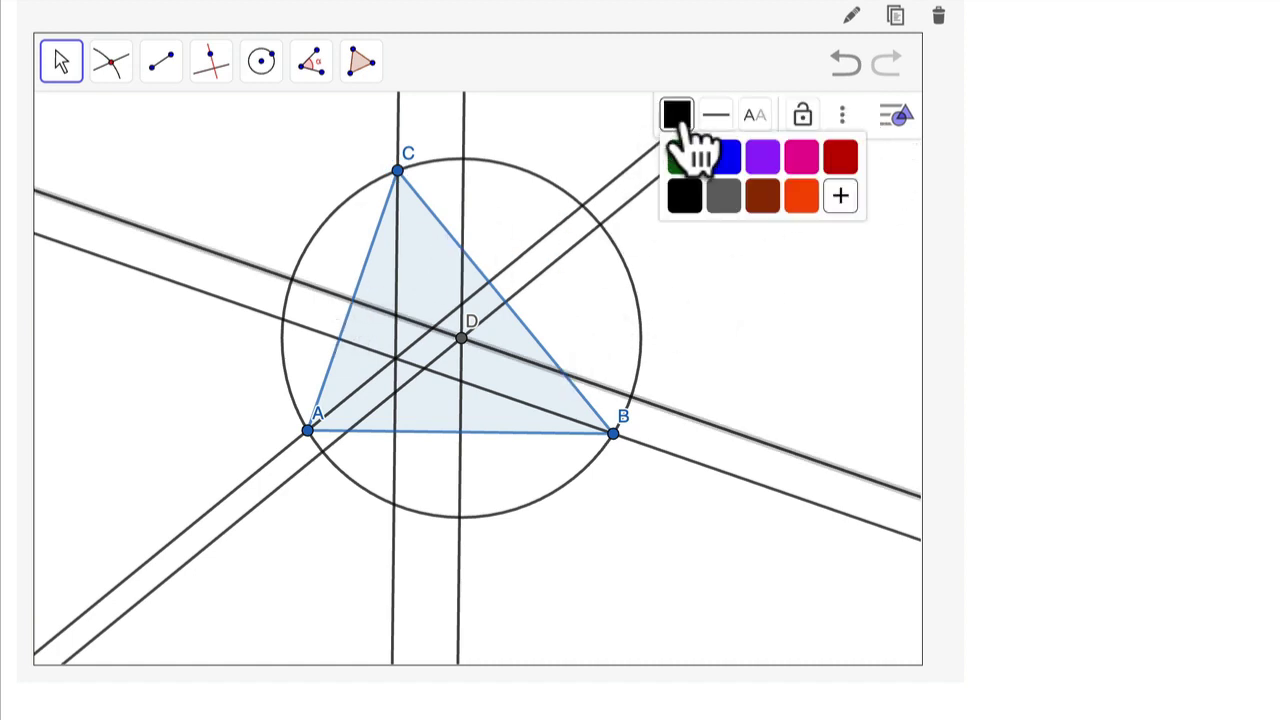
left_click(801, 196)
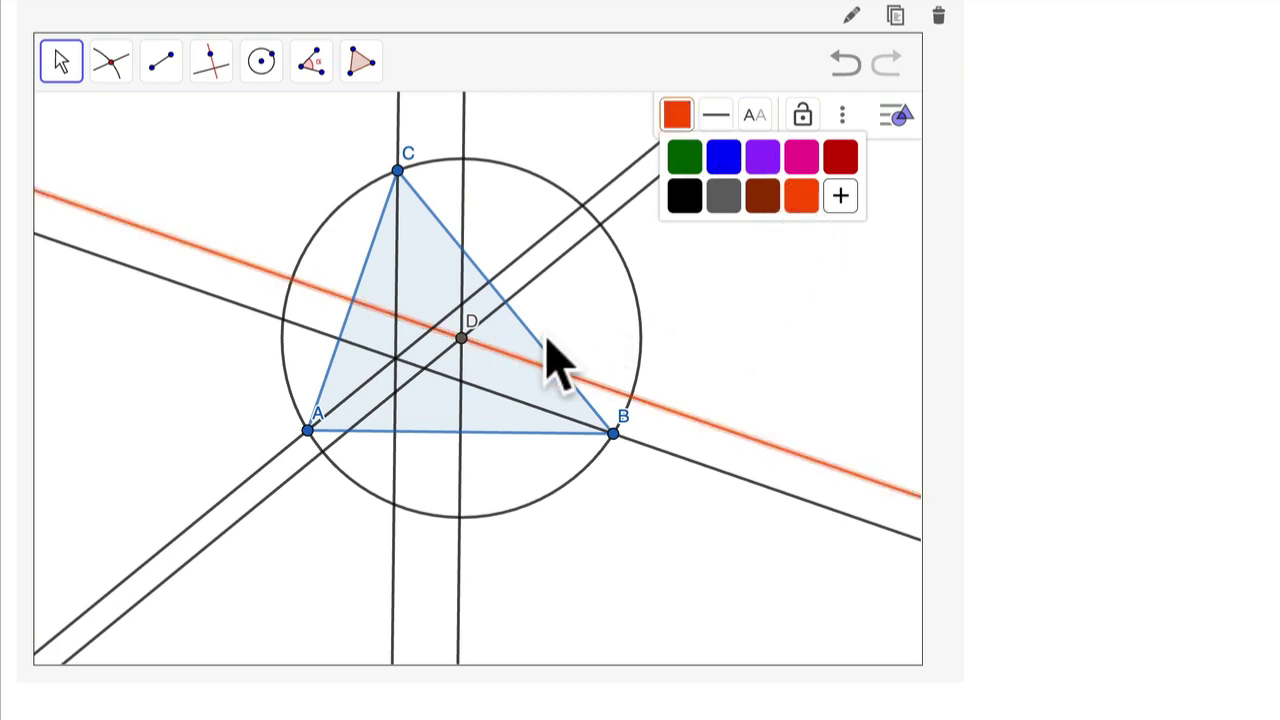
Color the altitudes through vertices A and C orange.
left_click(280, 453)
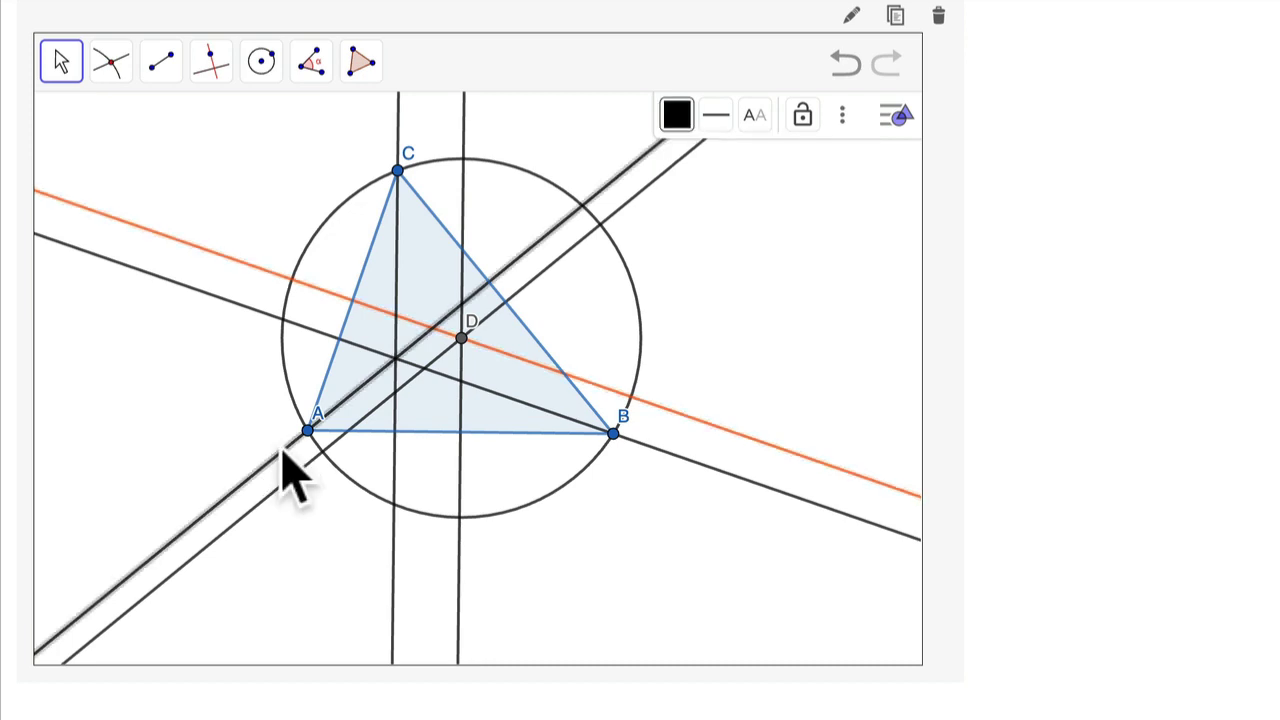
left_click(676, 114)
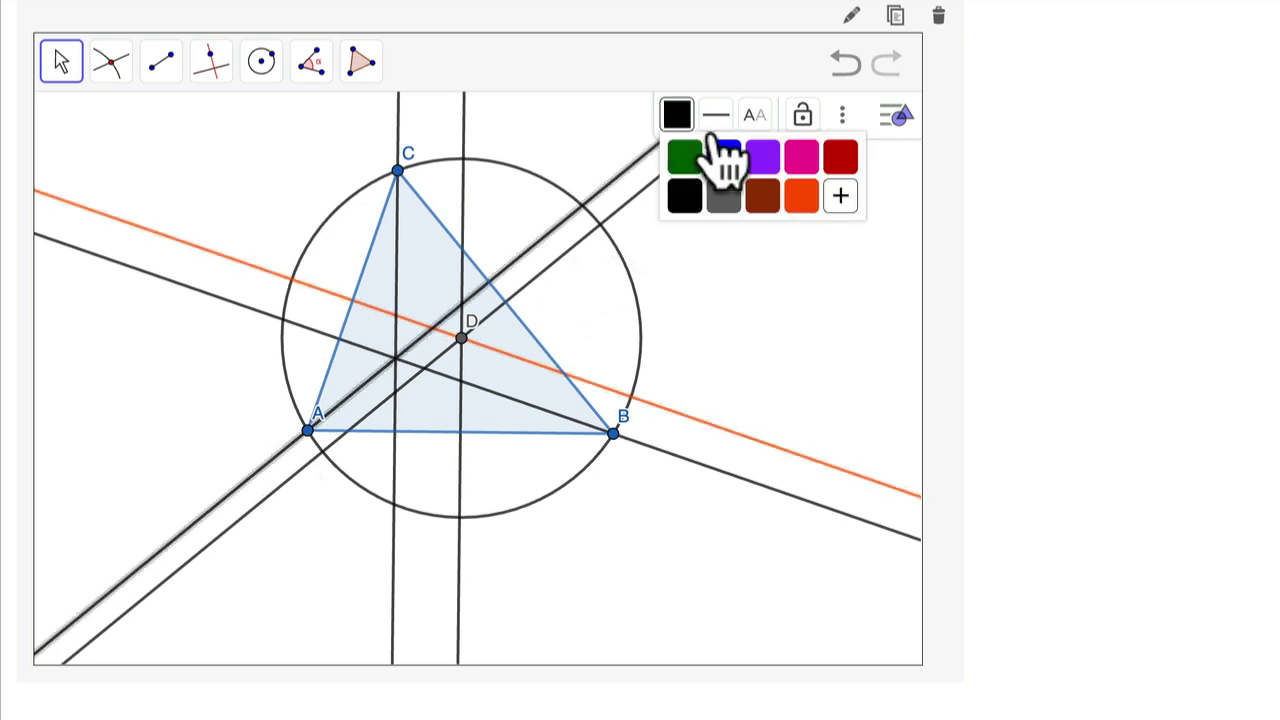
left_click(801, 196)
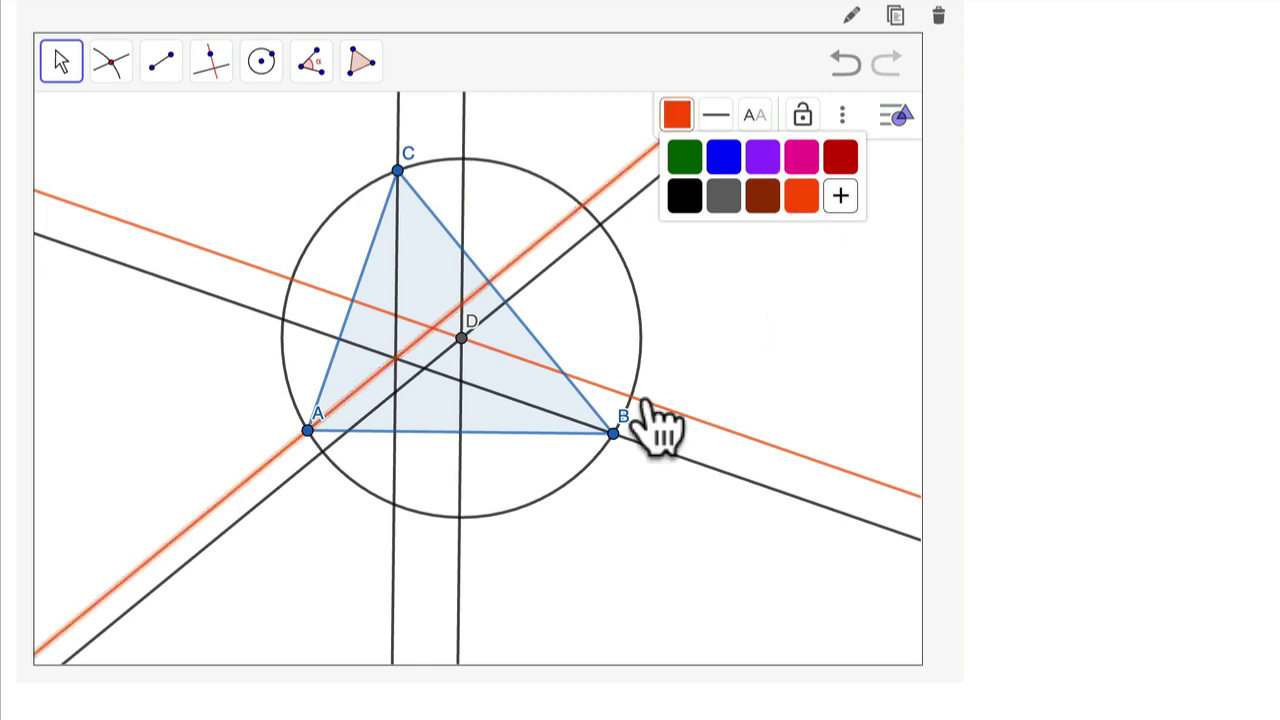
left_click(394, 515)
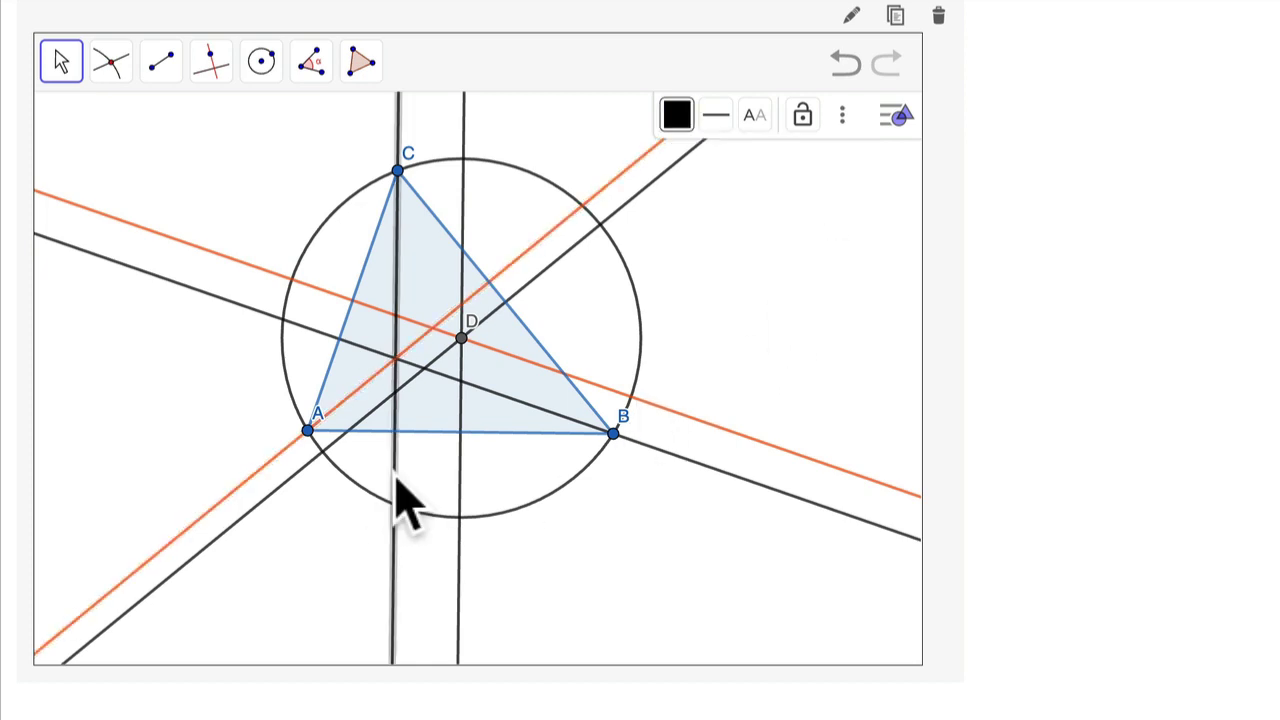
left_click(676, 114)
left_click(801, 196)
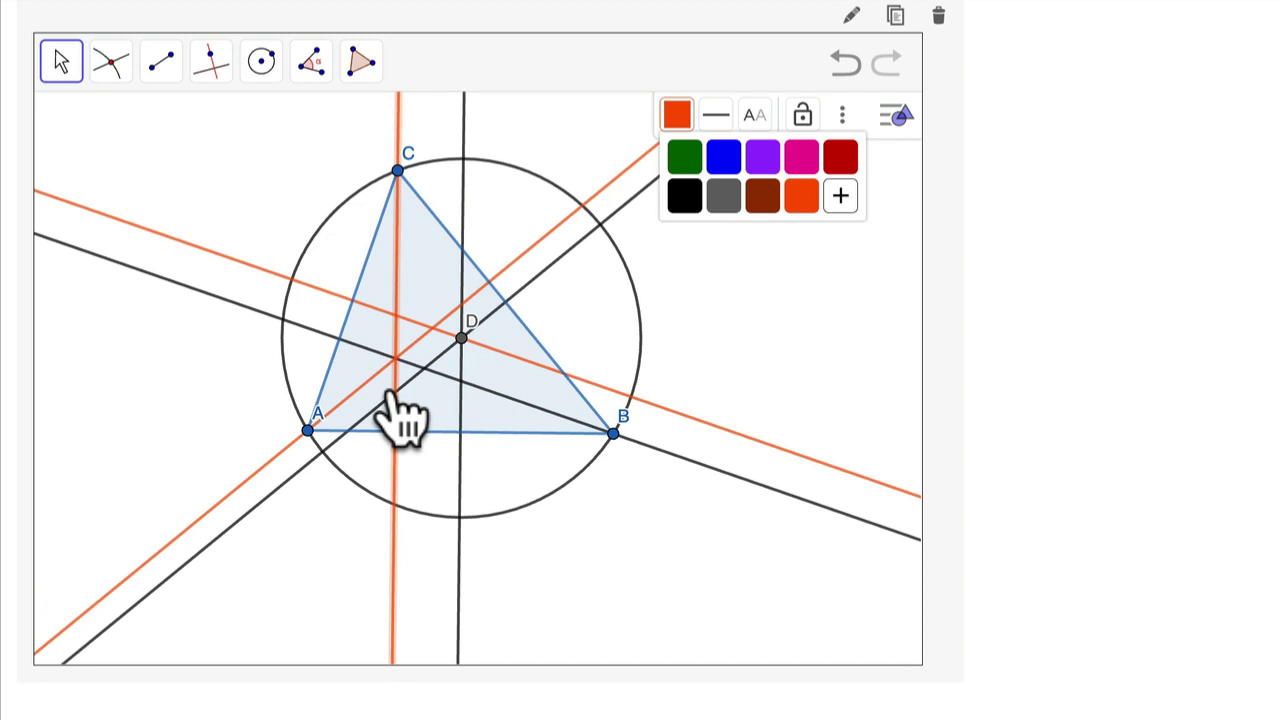
Restore the perpendicular bisector of side AC to black and color the altitude through B orange instead.
left_click(352, 300)
left_click(674, 114)
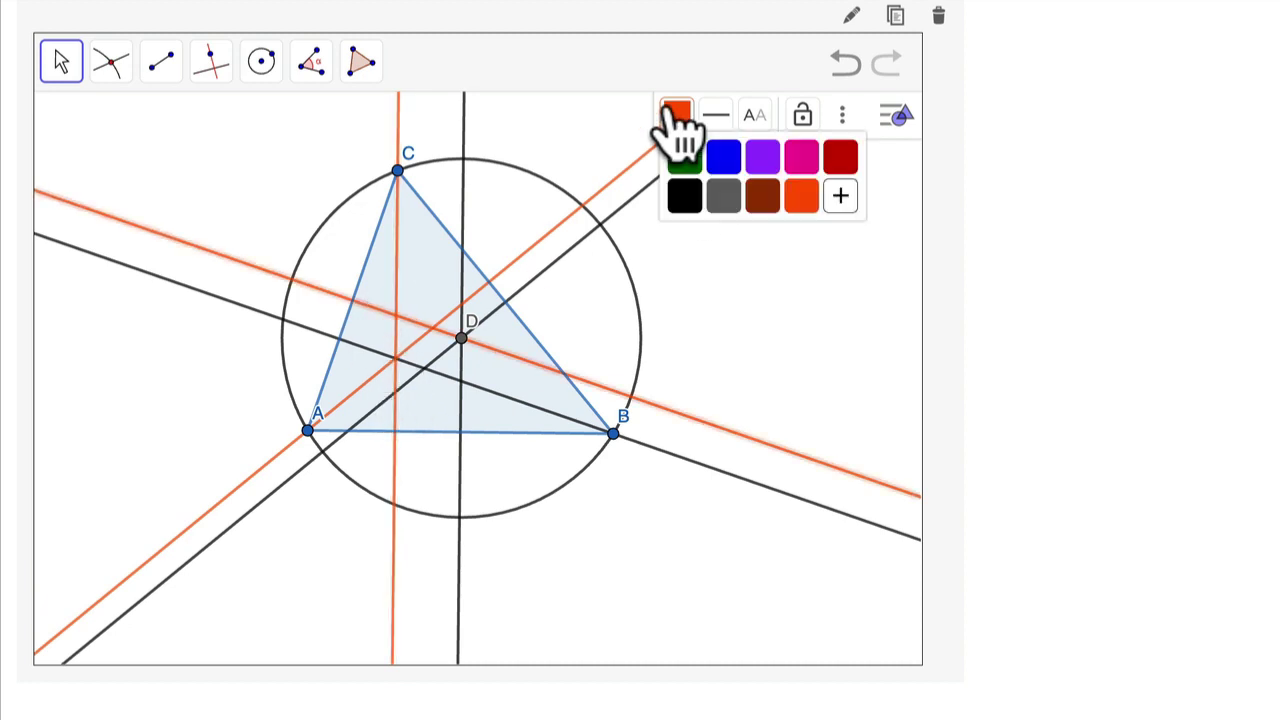
left_click(685, 195)
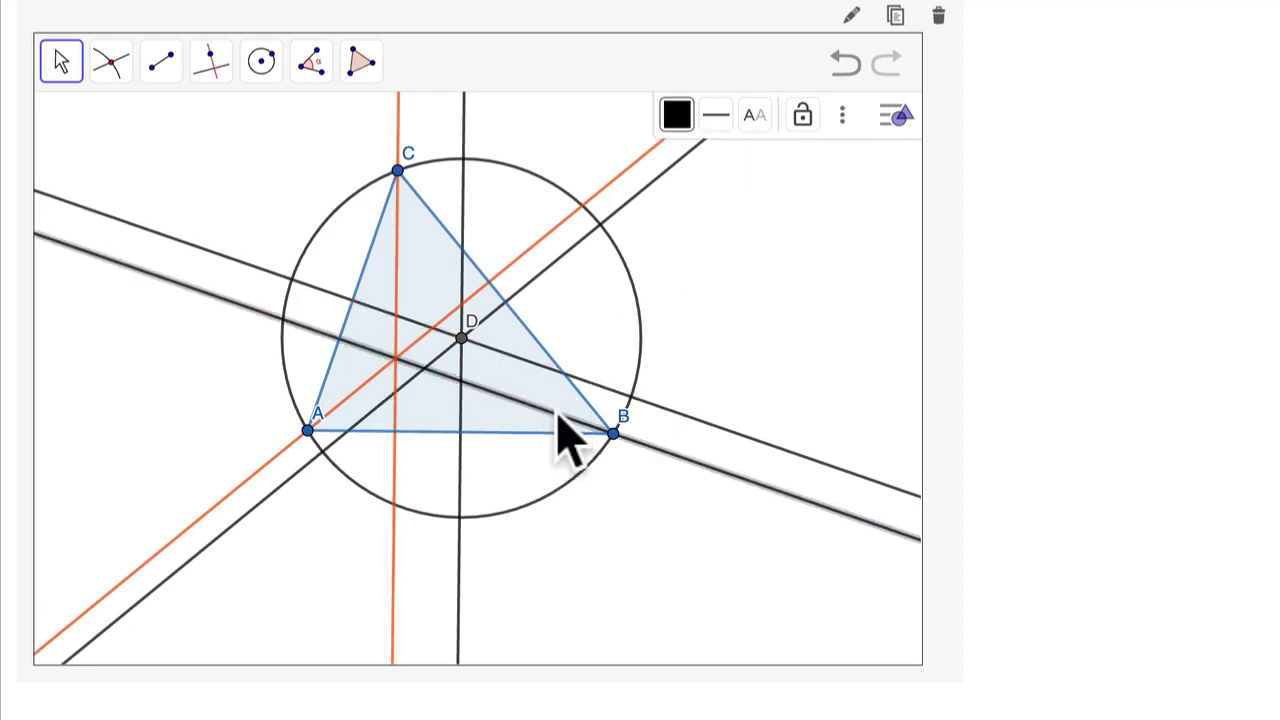
left_click(676, 114)
left_click(801, 195)
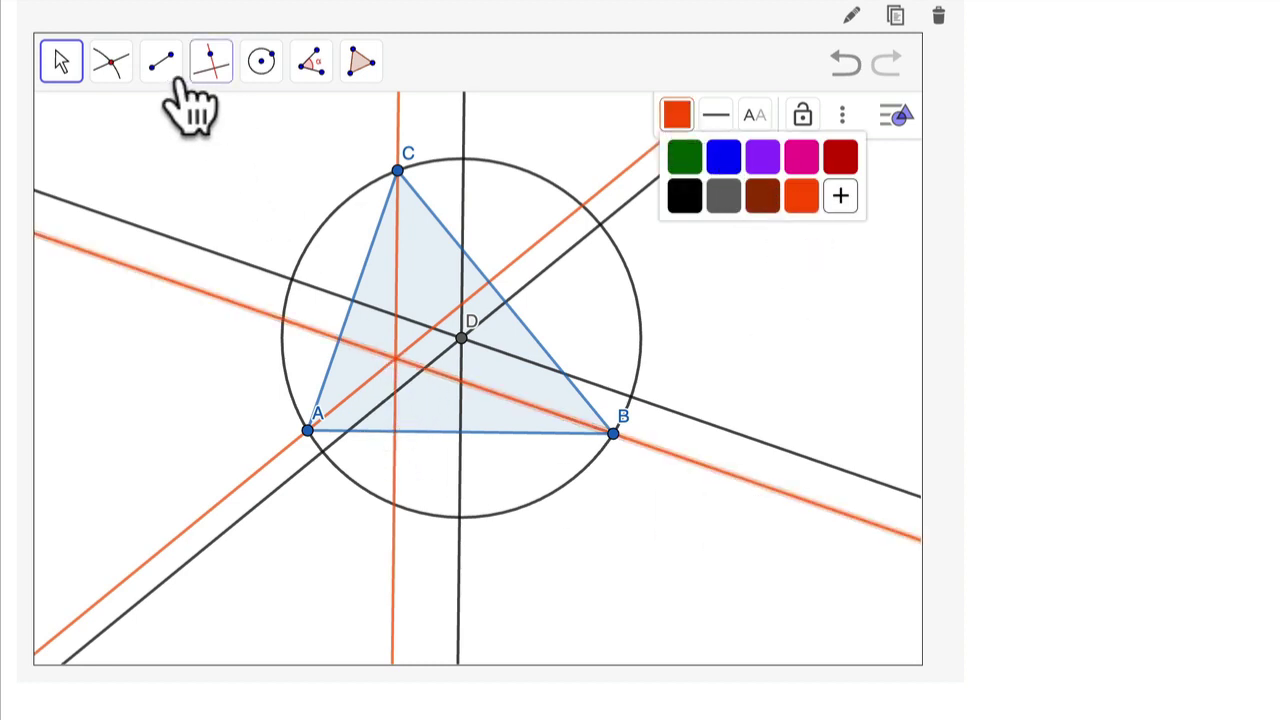
Mark the orthocenter at the intersection of the three orange altitudes with the Intersect tool.
left_click(120, 78)
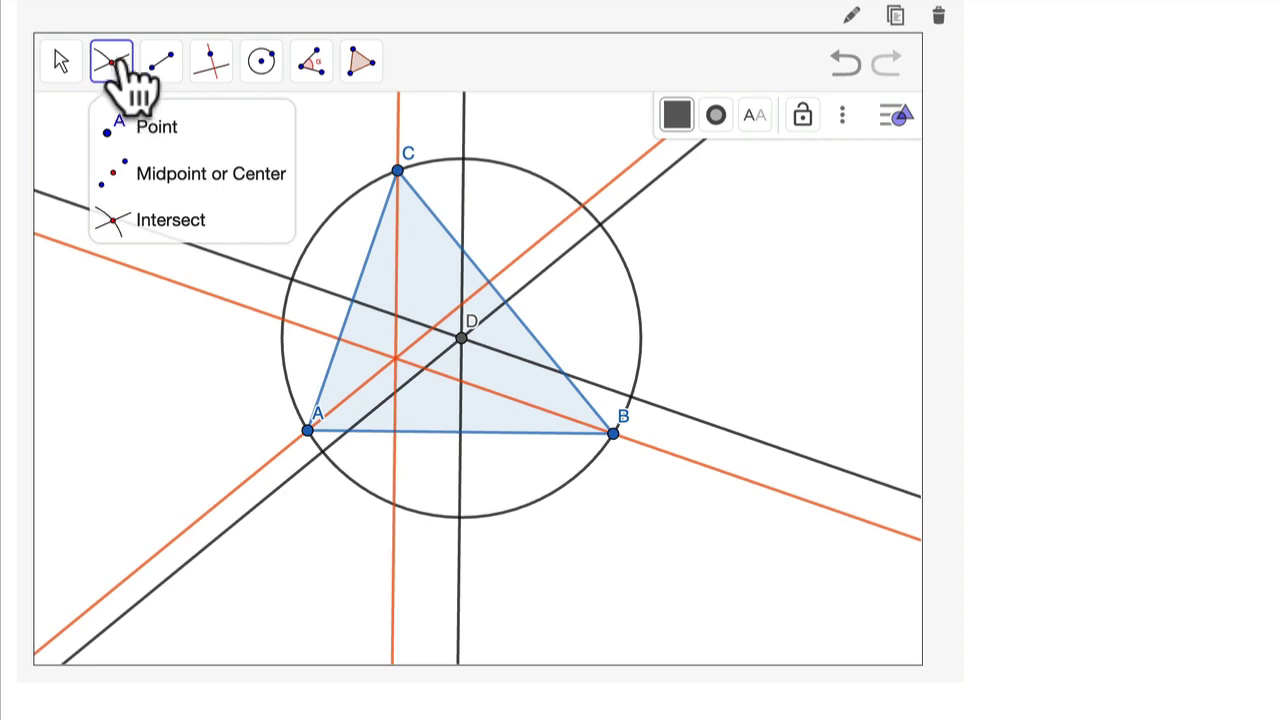
left_click(130, 222)
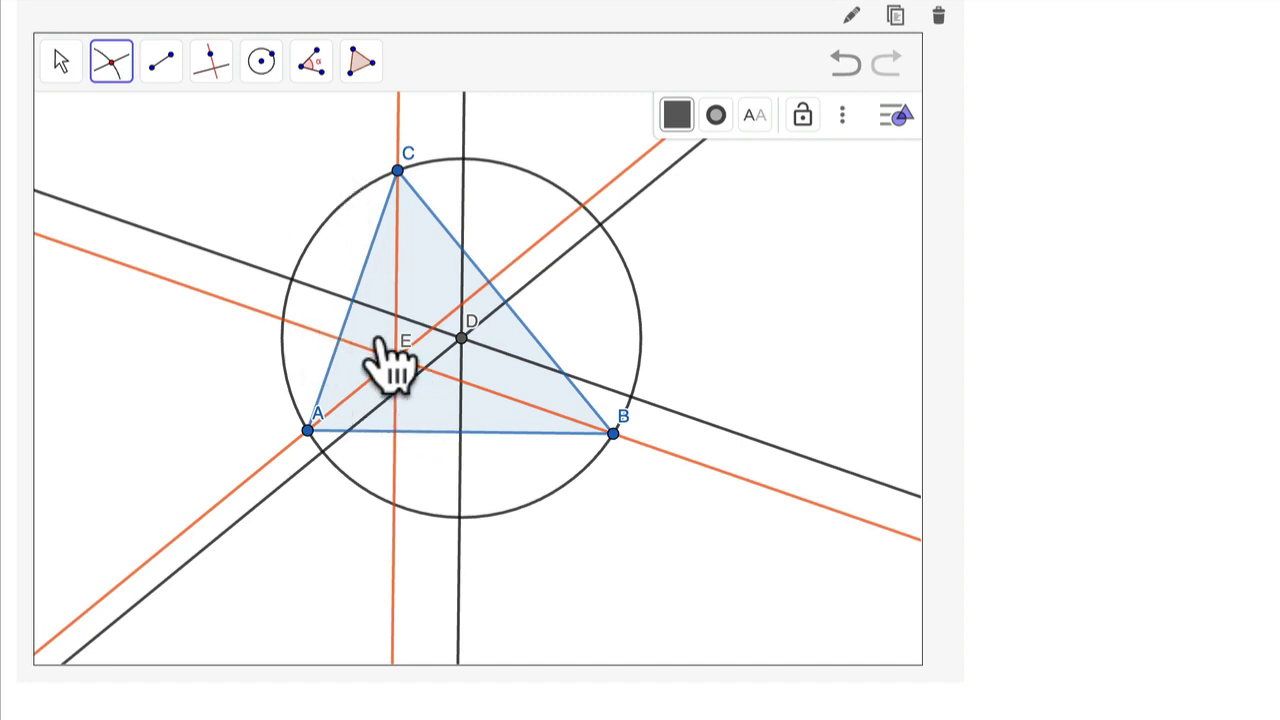
Connect orthocenter E and circumcenter D with a segment and mark the segment's midpoint.
left_click(156, 66)
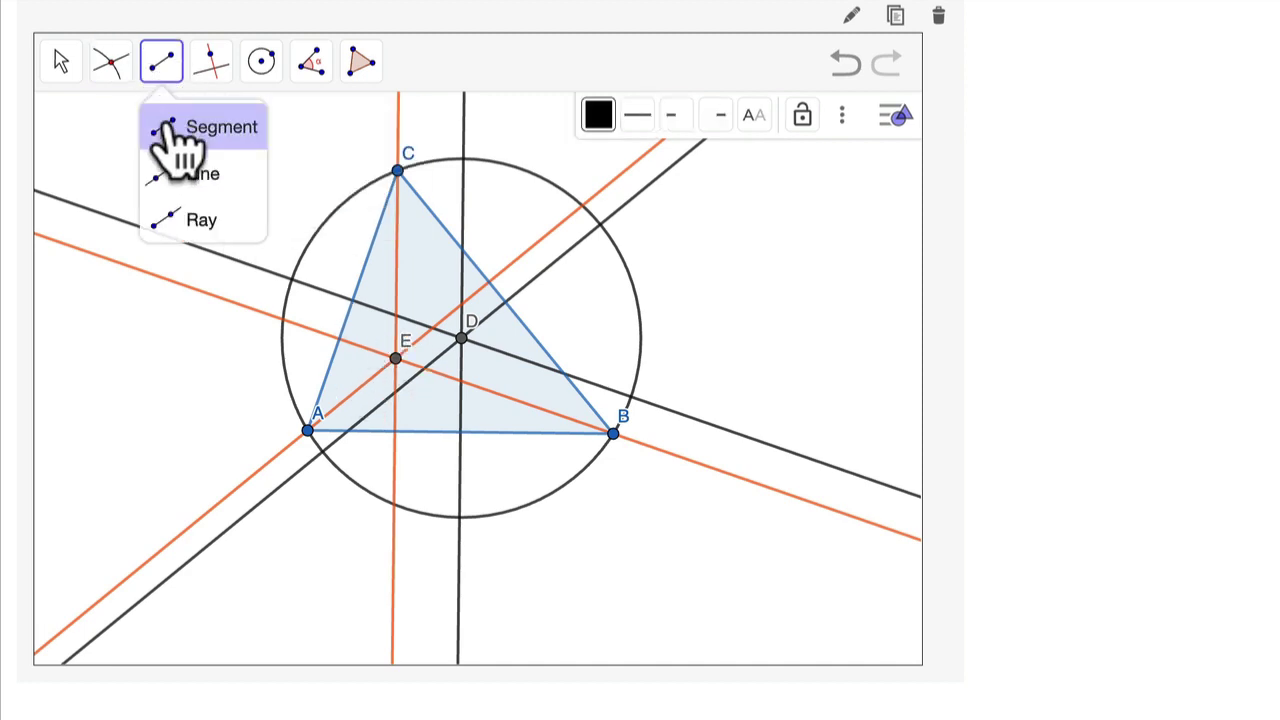
left_click(165, 130)
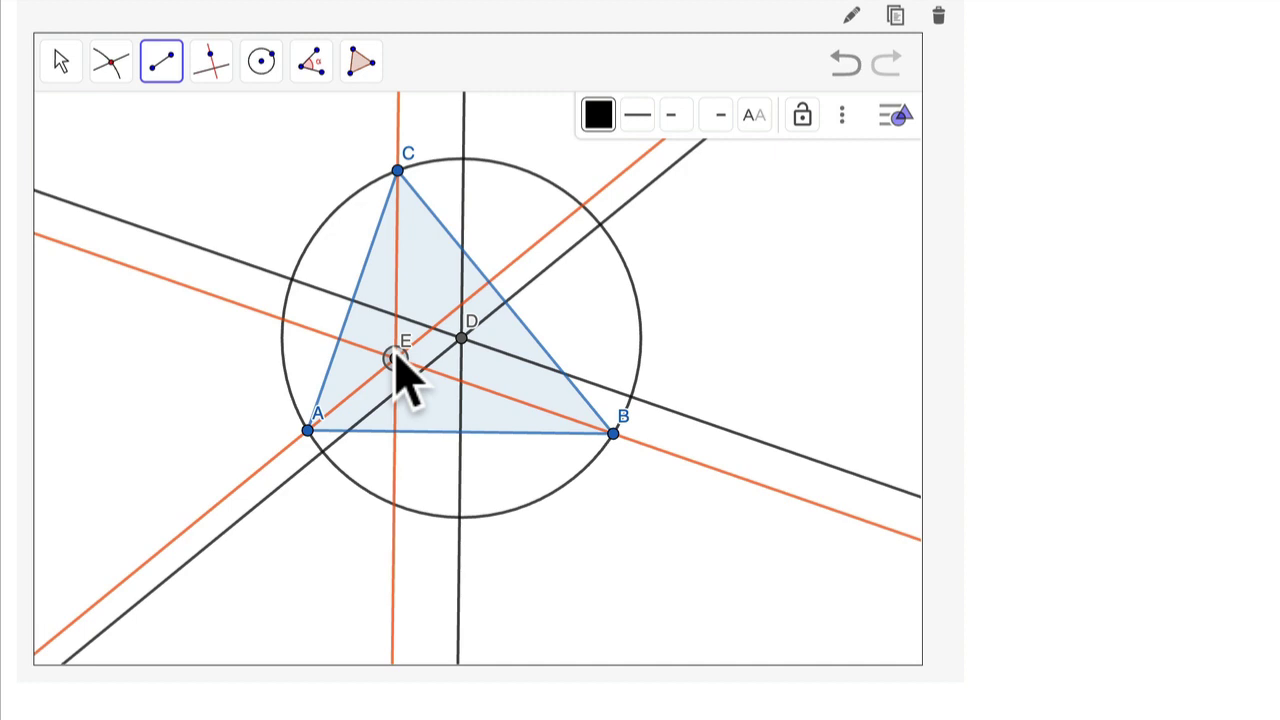
left_click(396, 358)
left_click(461, 340)
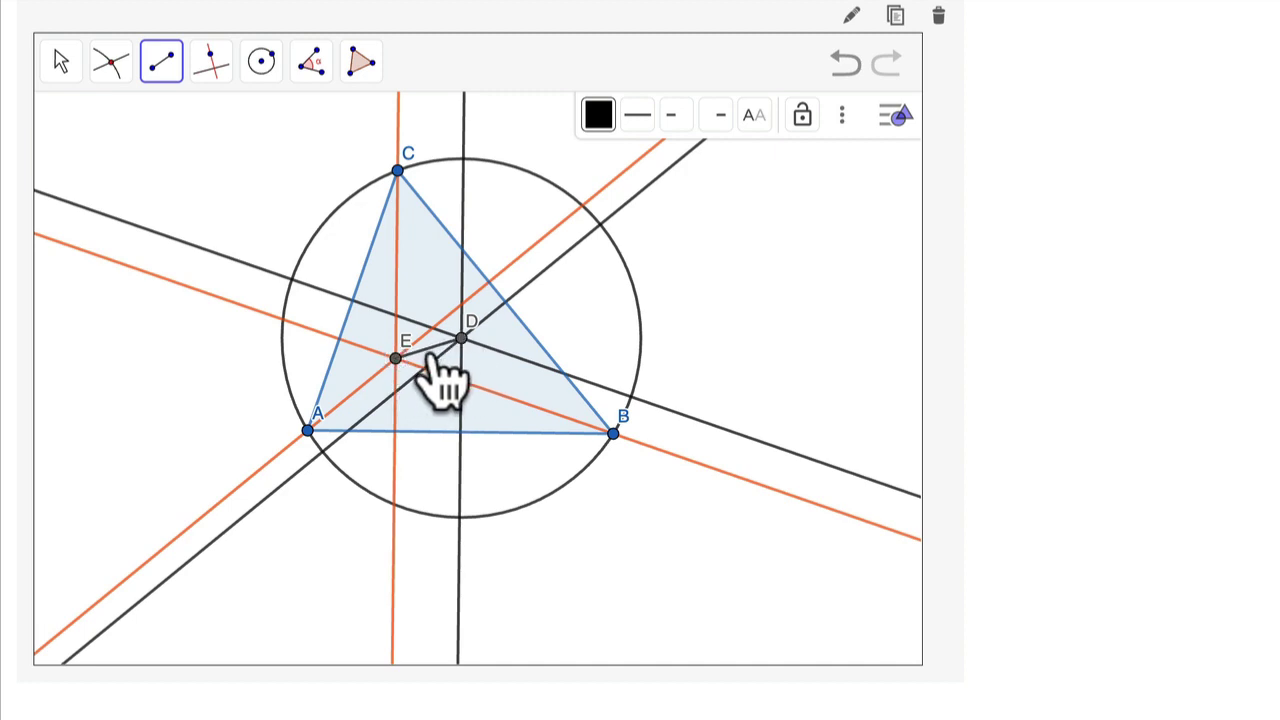
left_click(110, 62)
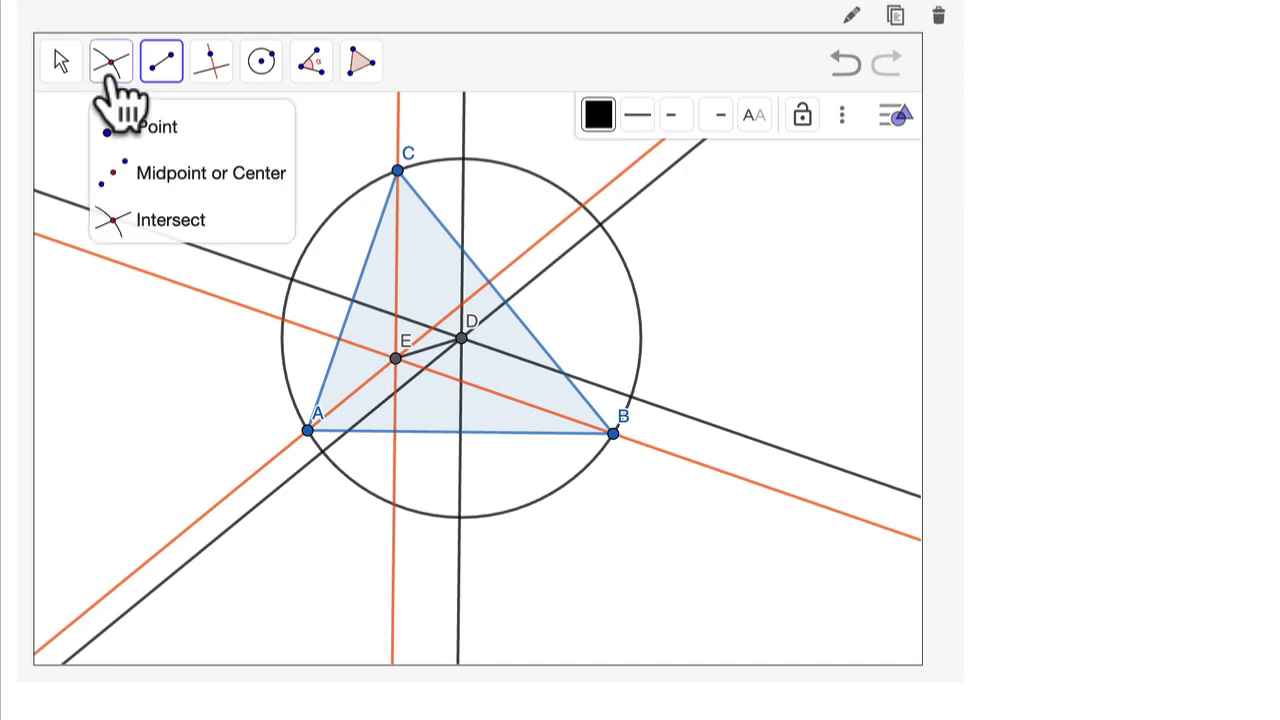
left_click(130, 175)
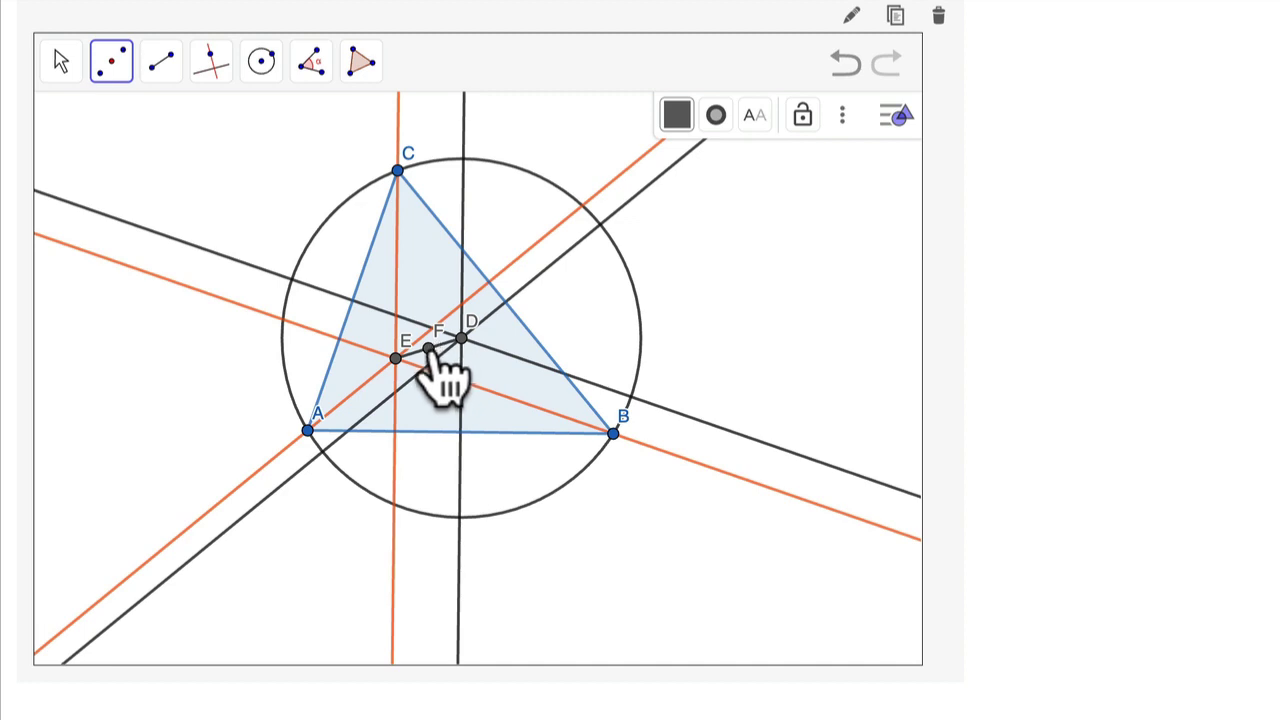
Place points at the feet of the three altitudes on sides AC, AB and BC.
left_click(108, 66)
left_click(124, 126)
left_click(395, 431)
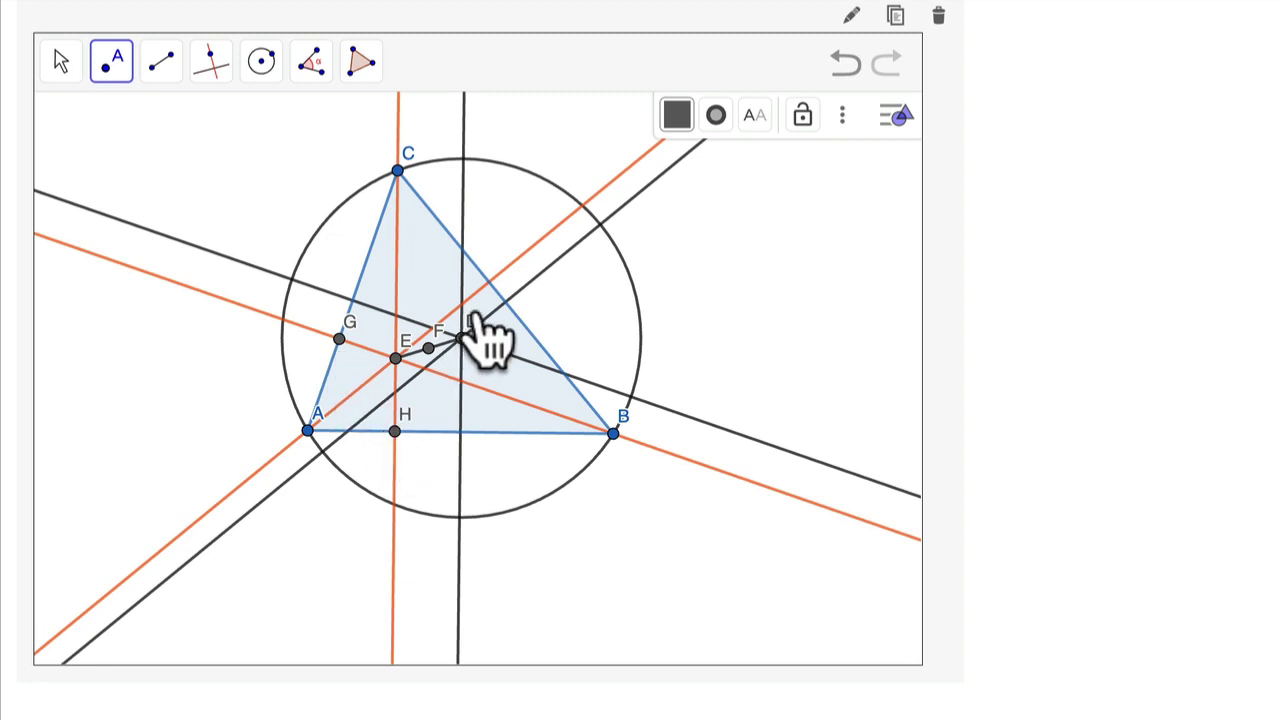
left_click(488, 282)
Color the three altitude feet I, H and G orange to match the altitudes.
left_click(672, 118)
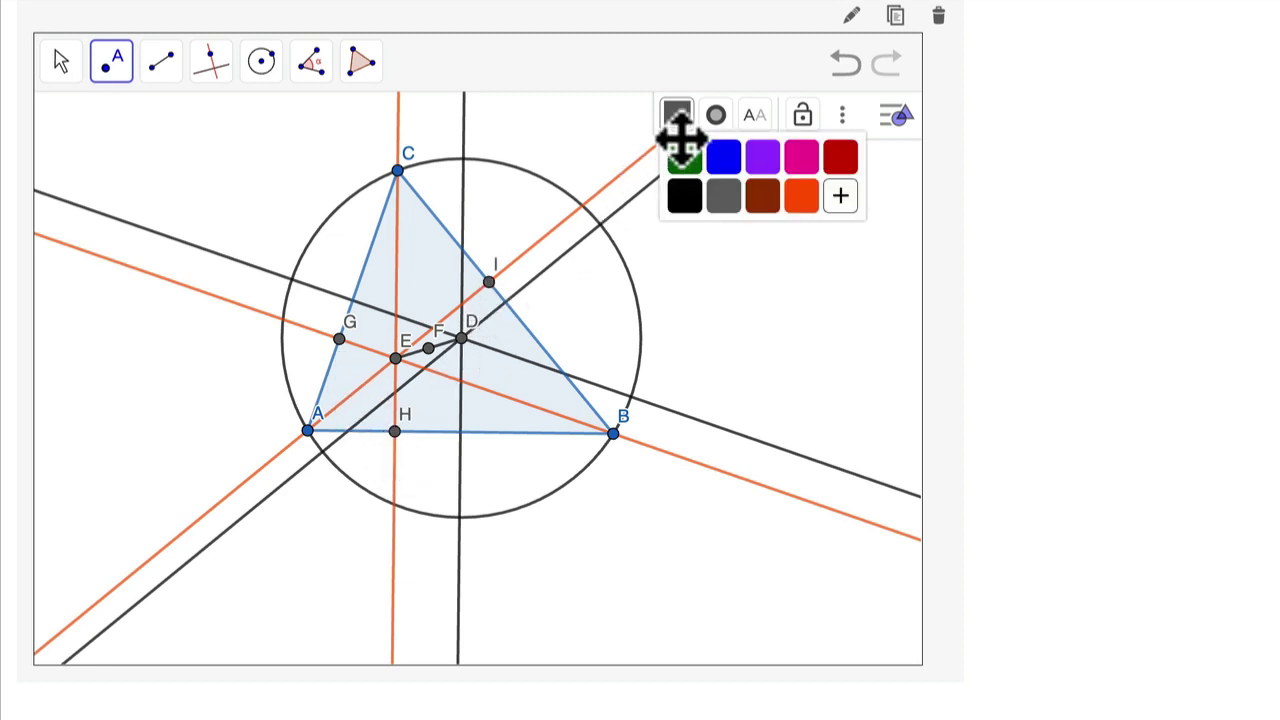
left_click(795, 205)
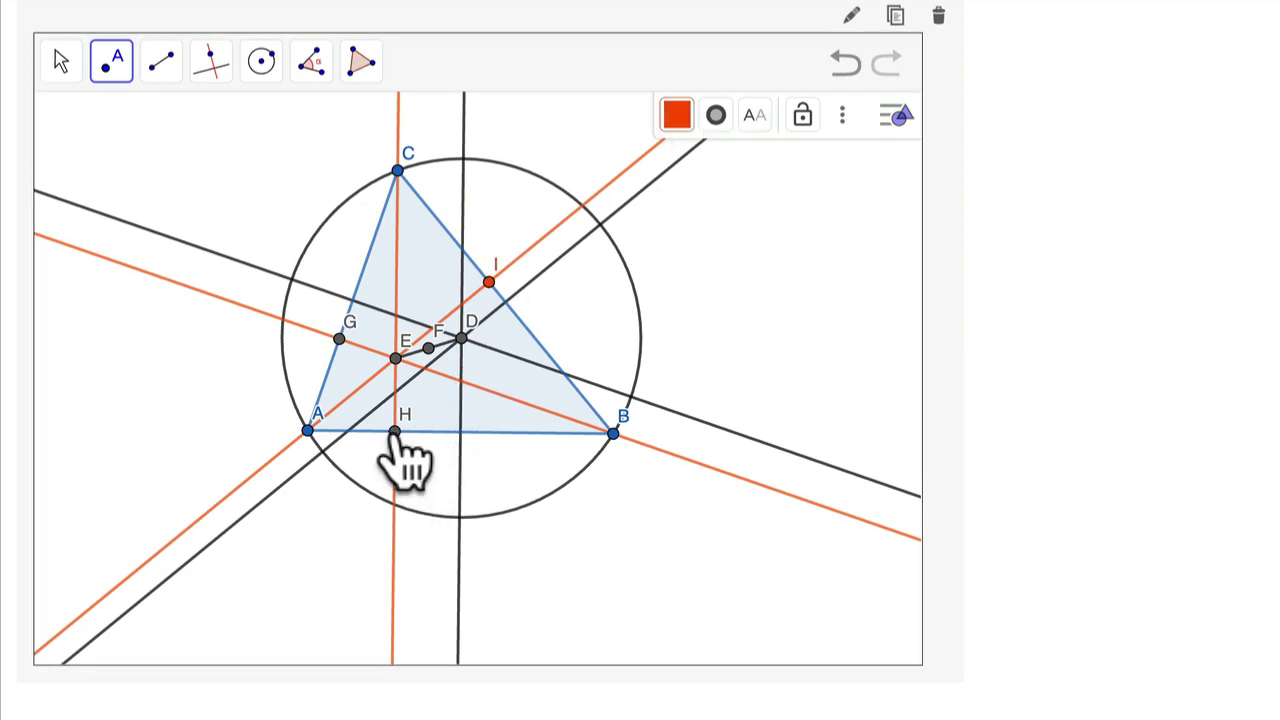
left_click(676, 115)
left_click(800, 205)
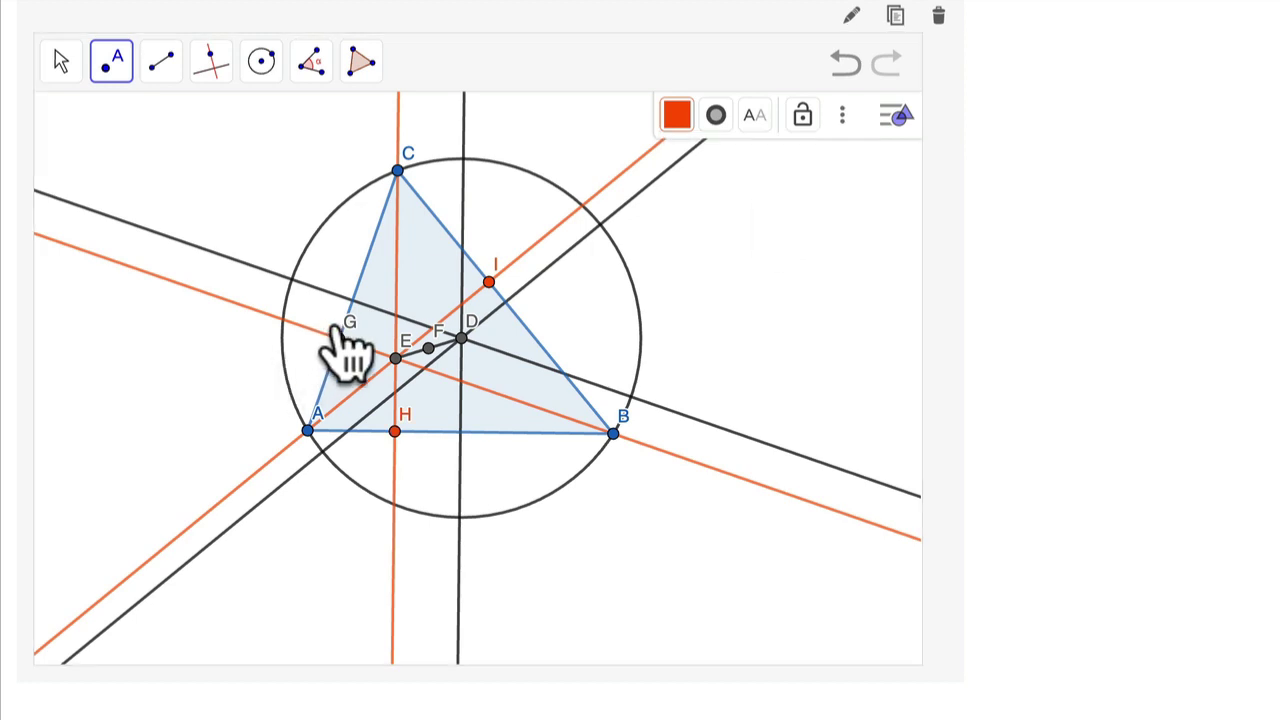
left_click(676, 115)
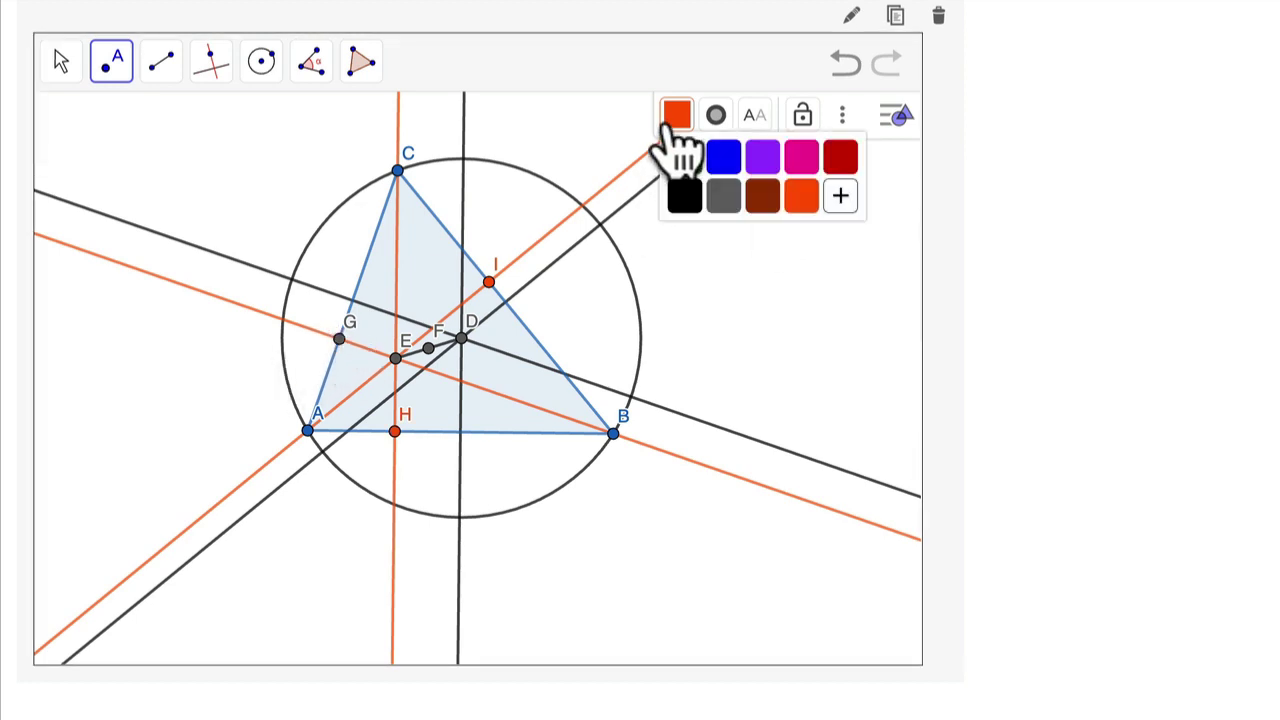
left_click(800, 198)
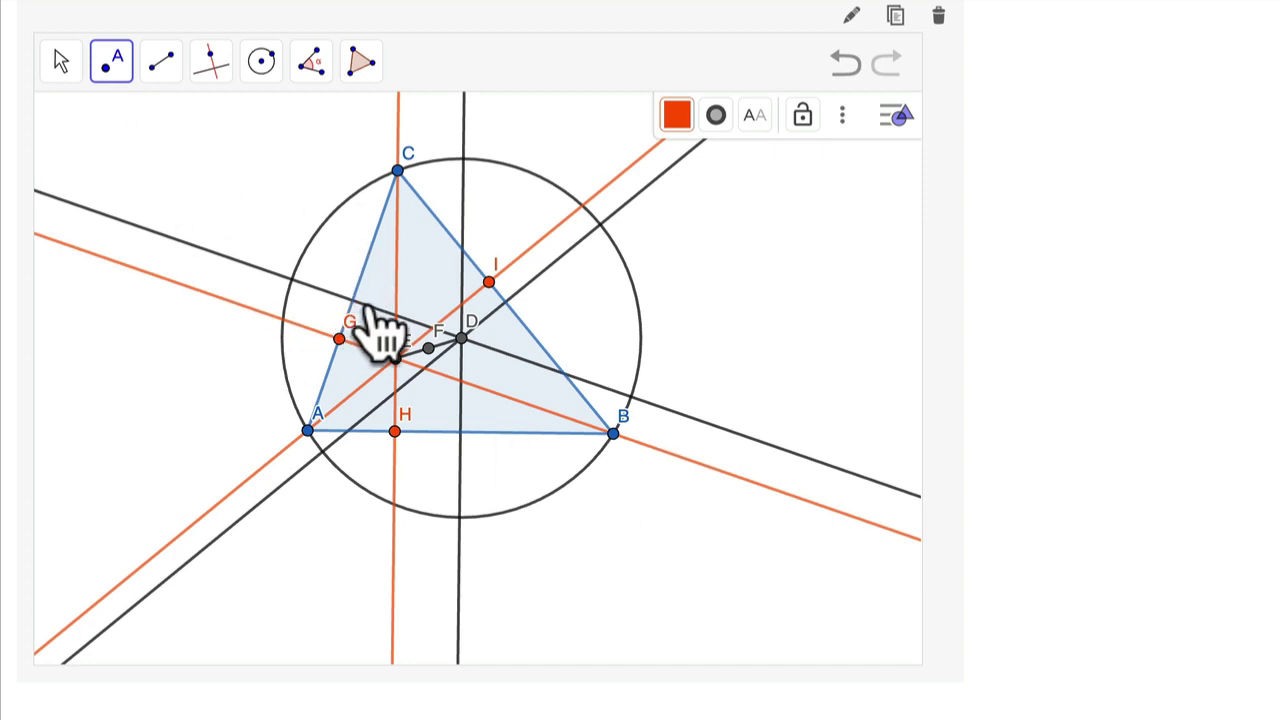
Place purple points where the perpendicular bisectors meet sides AC, BC and AB.
left_click(352, 300)
left_click(676, 115)
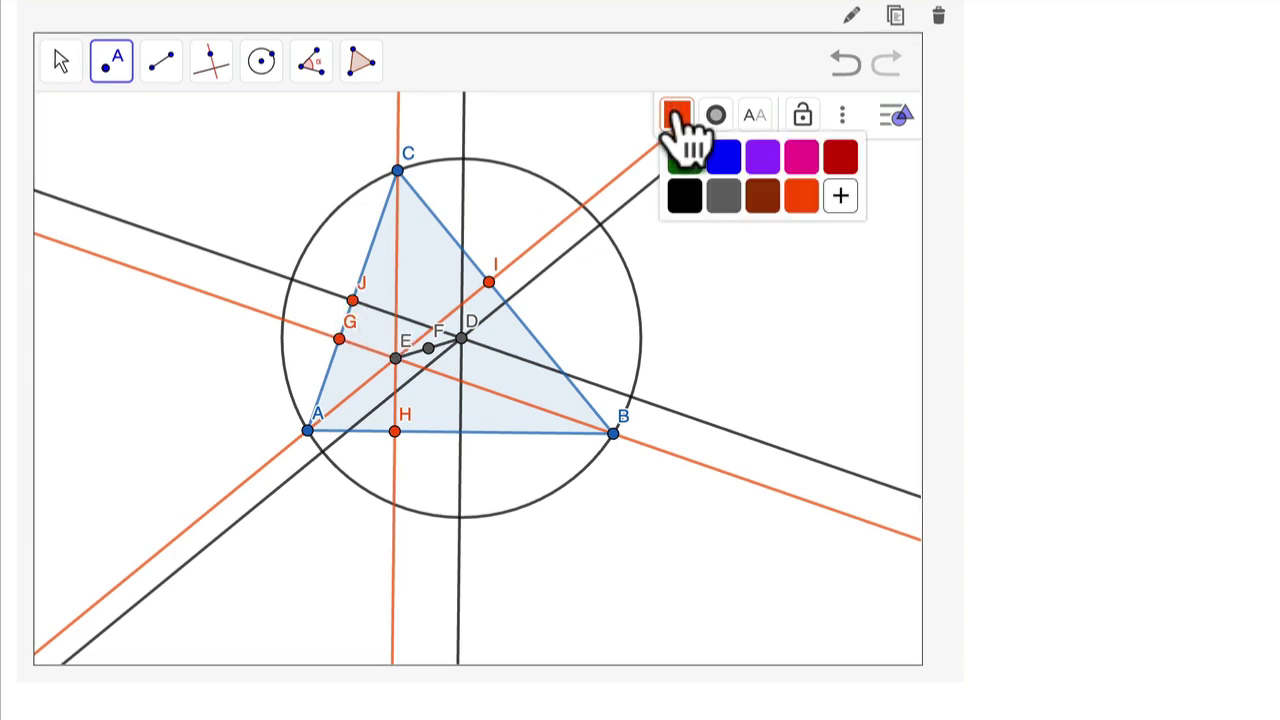
left_click(761, 162)
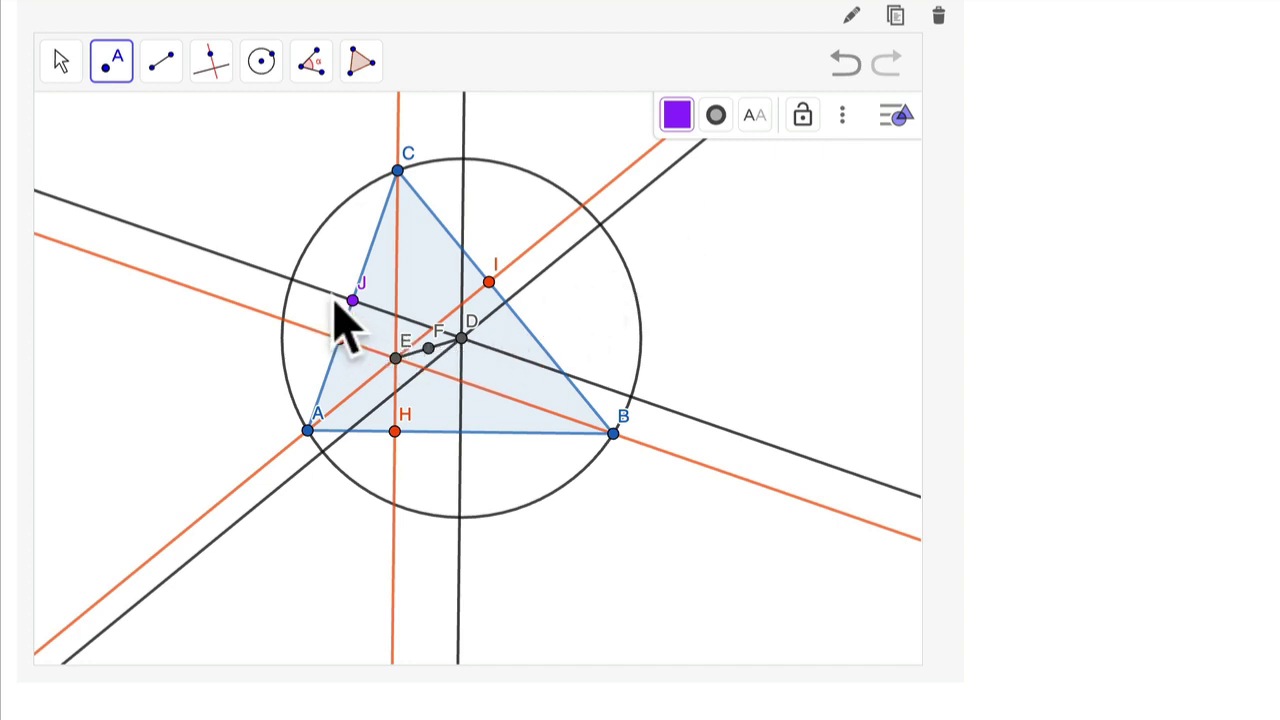
left_click(339, 339)
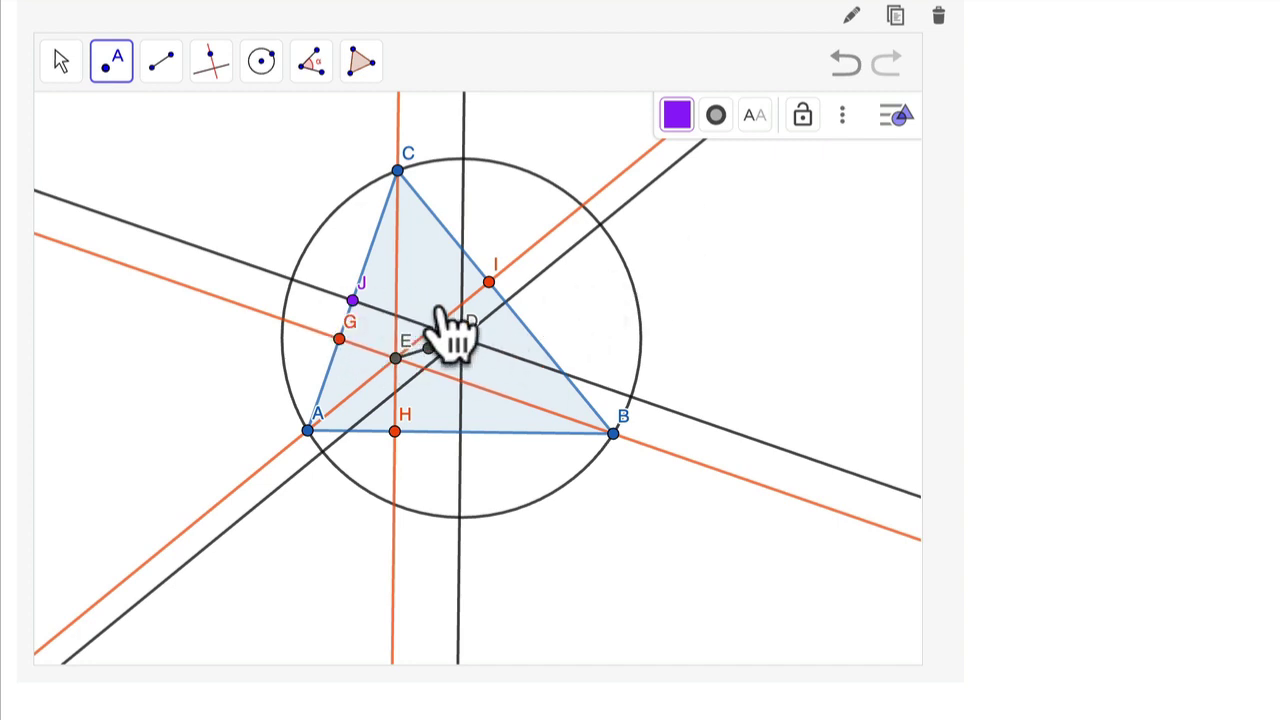
left_click(506, 301)
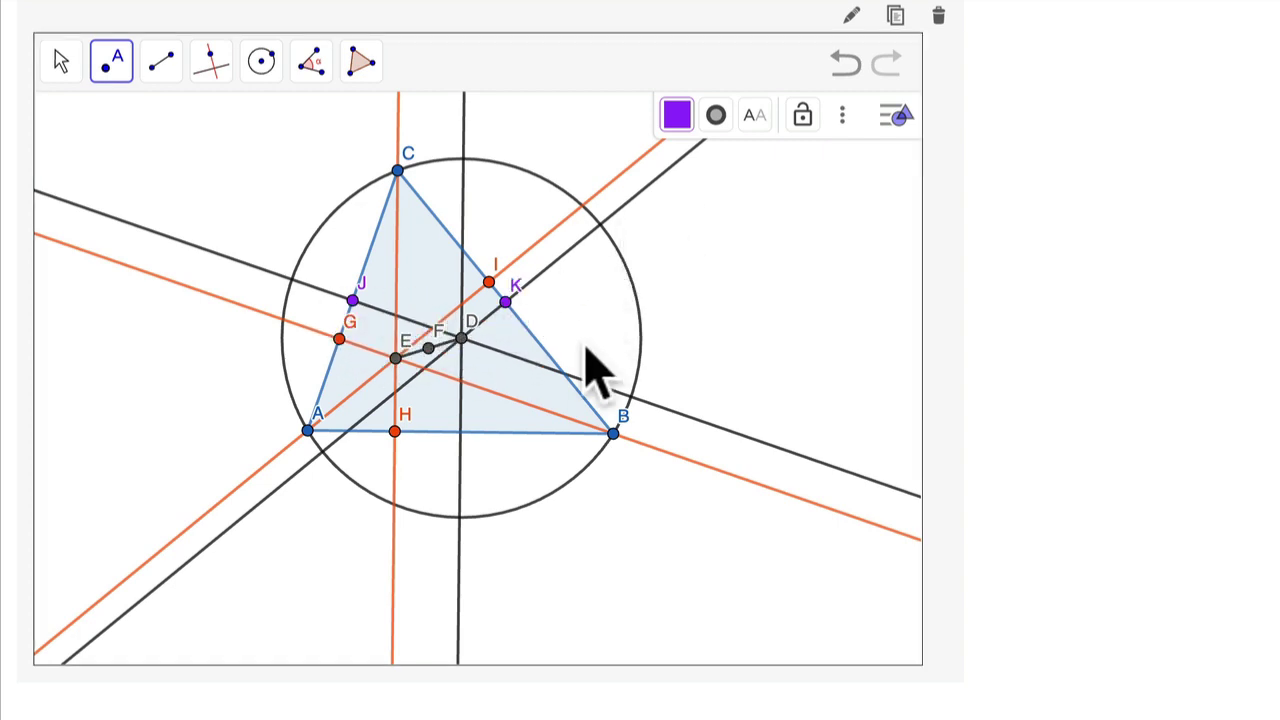
left_click(460, 432)
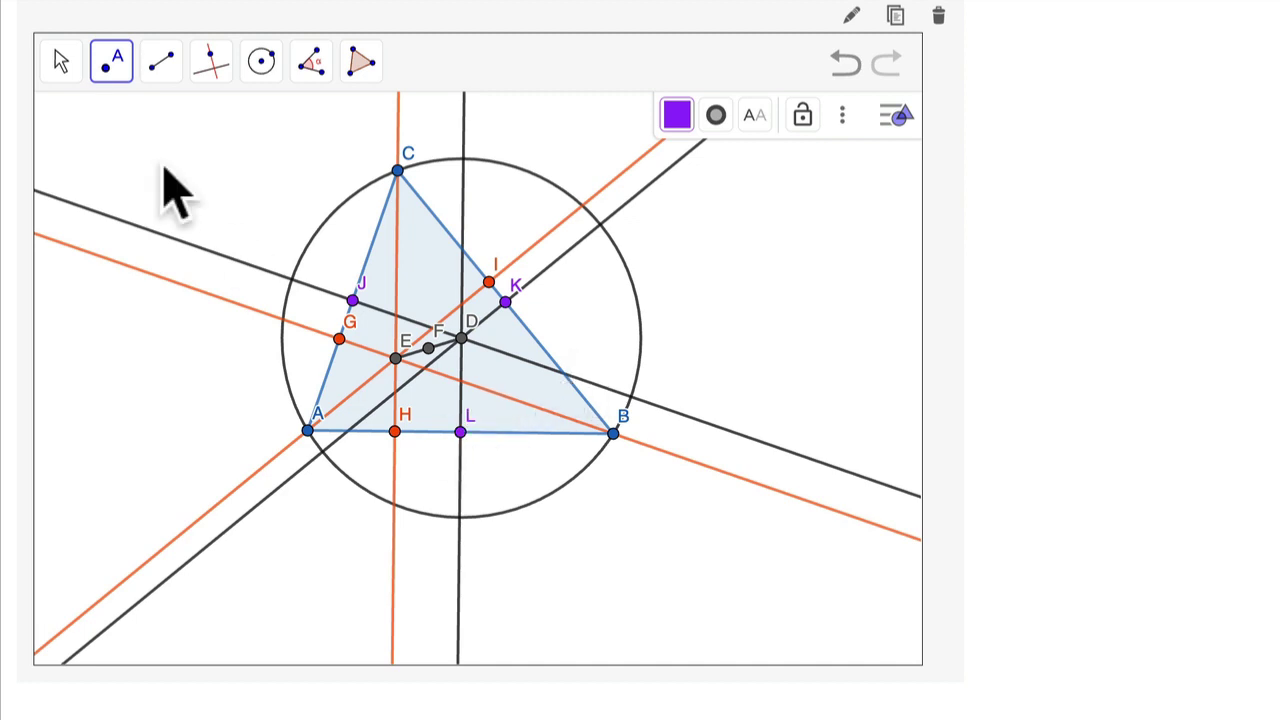
Color the three perpendicular bisectors of the triangle's sides purple.
left_click(60, 62)
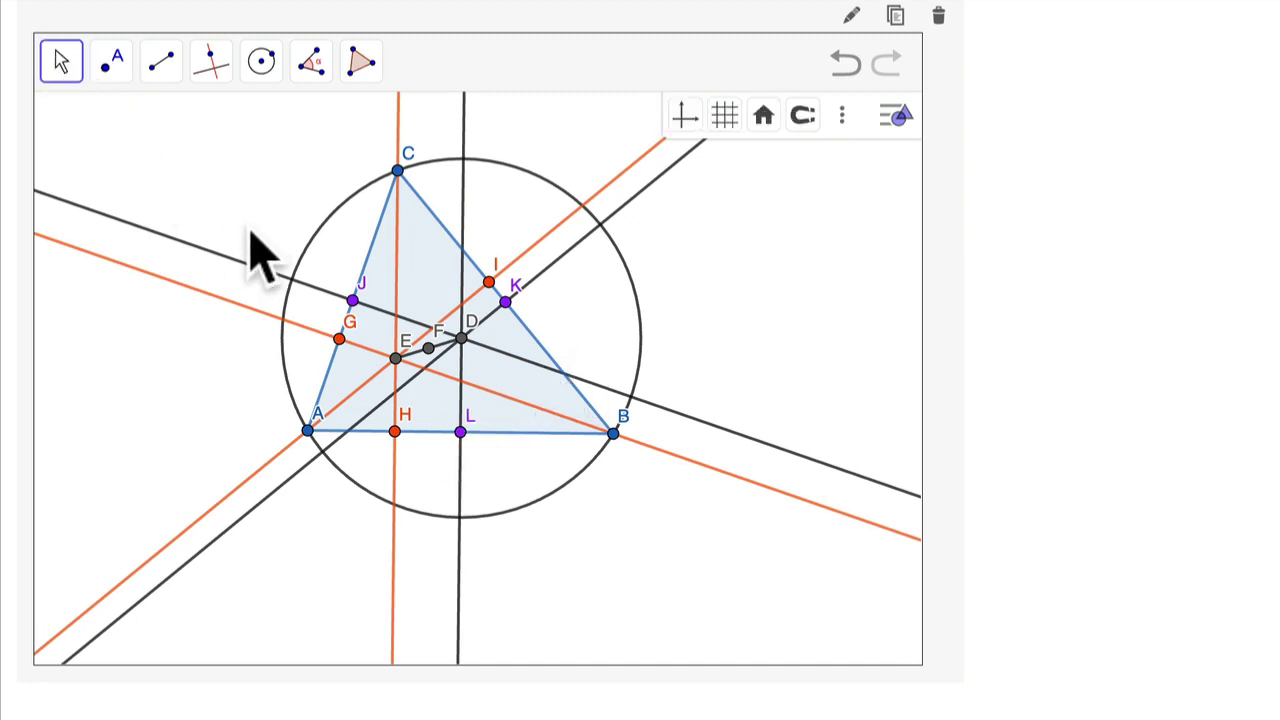
left_click(308, 286)
left_click(676, 115)
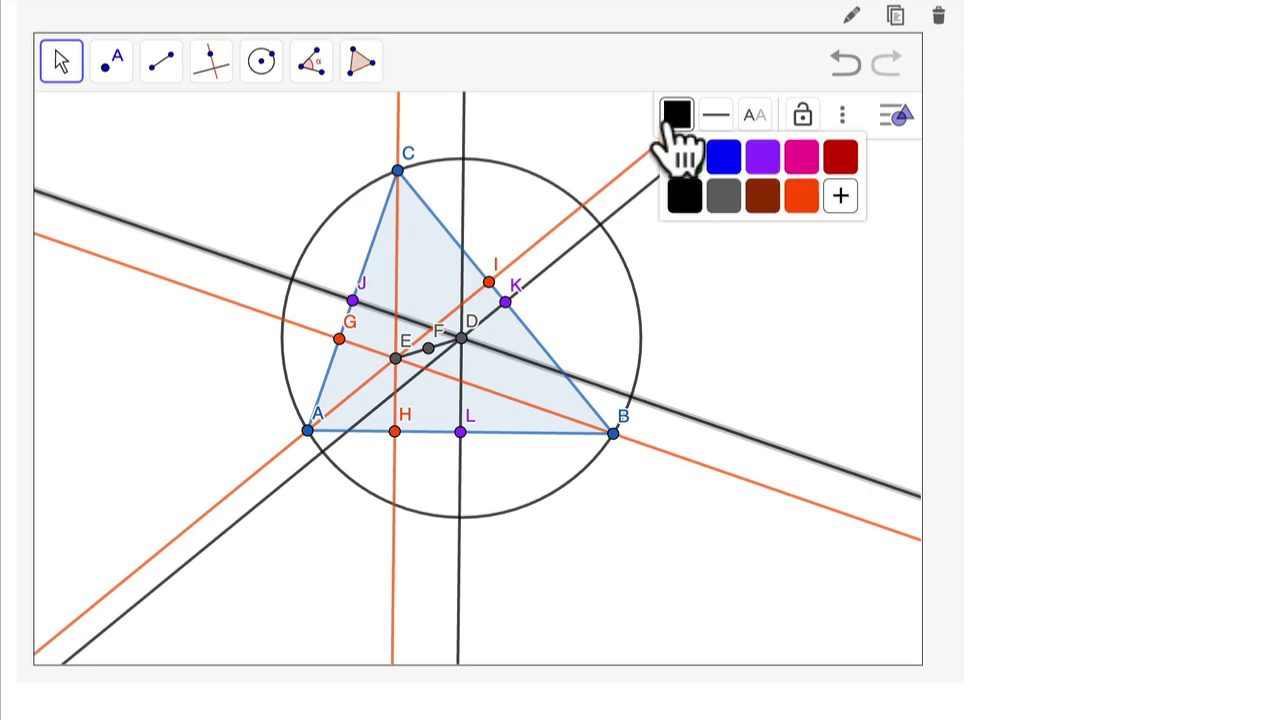
left_click(762, 160)
left_click(551, 259)
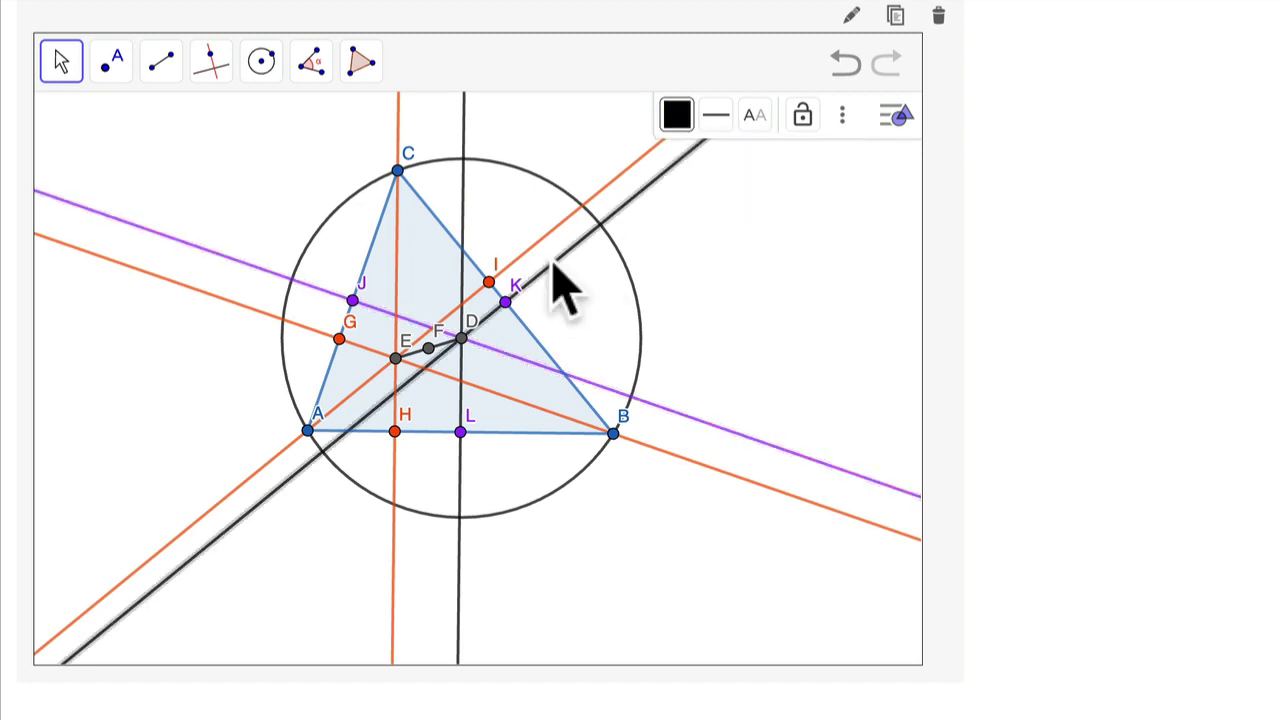
left_click(672, 115)
left_click(765, 162)
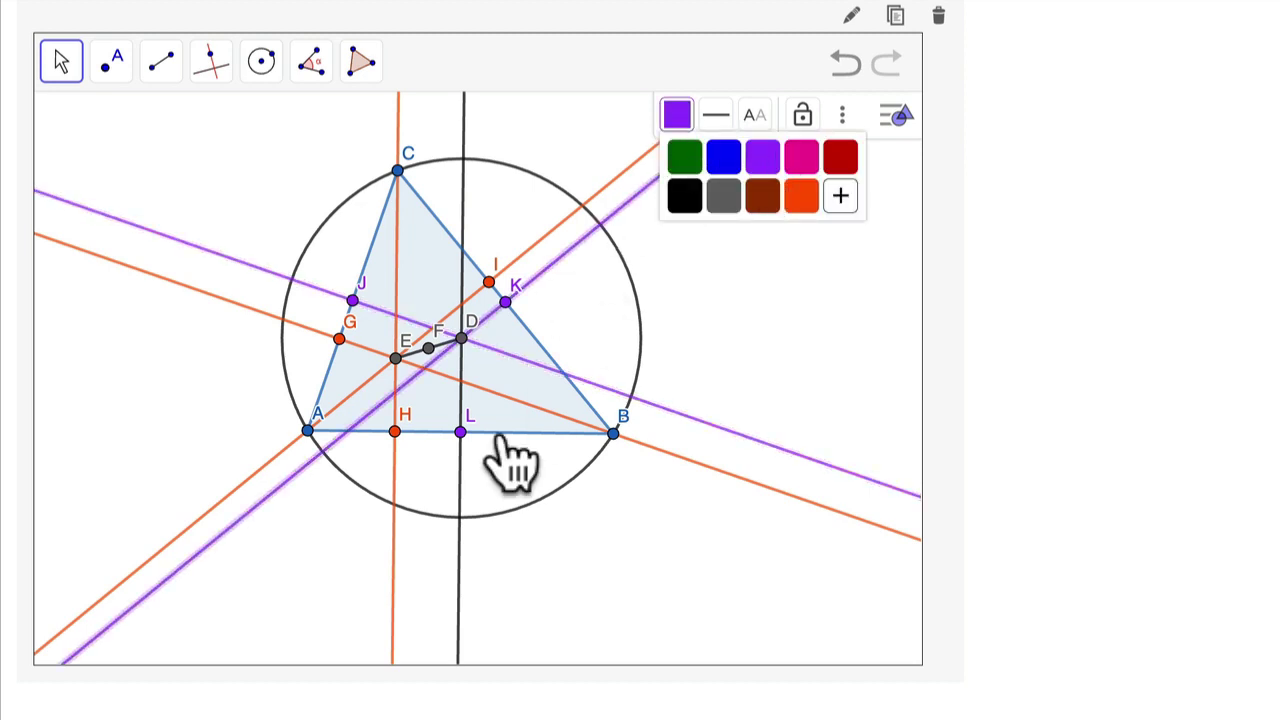
left_click(460, 470)
left_click(678, 118)
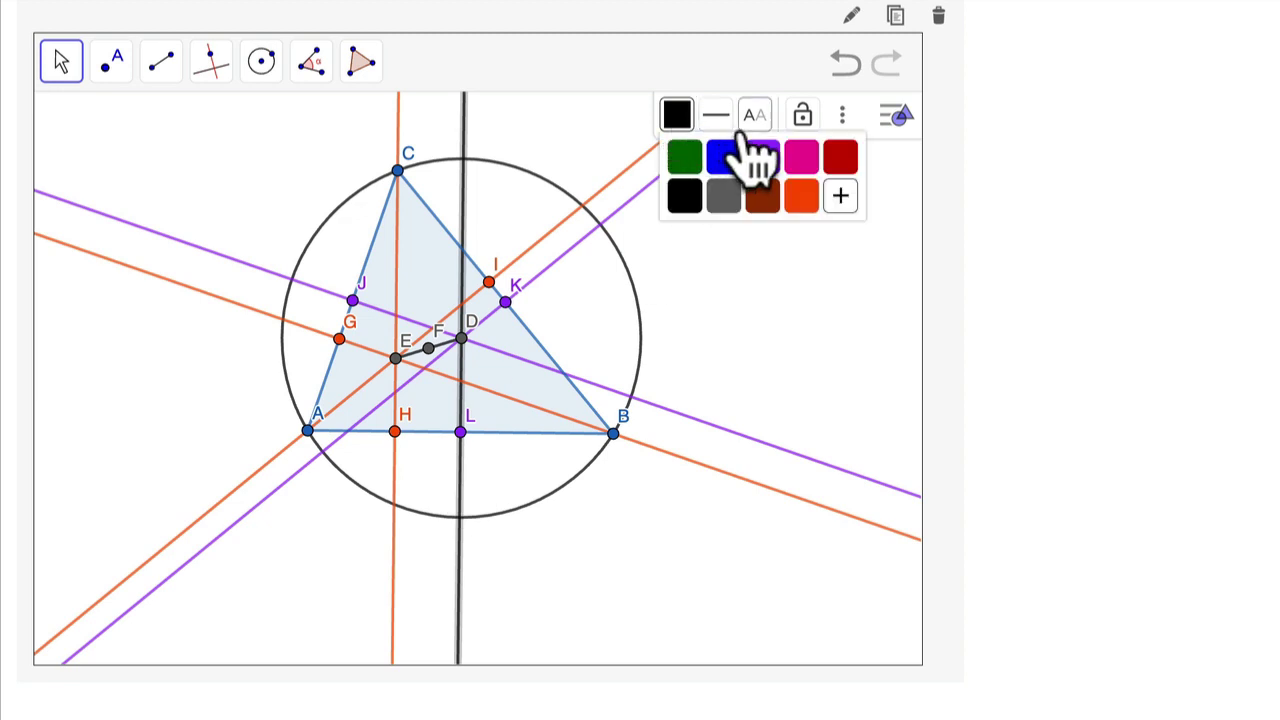
left_click(762, 160)
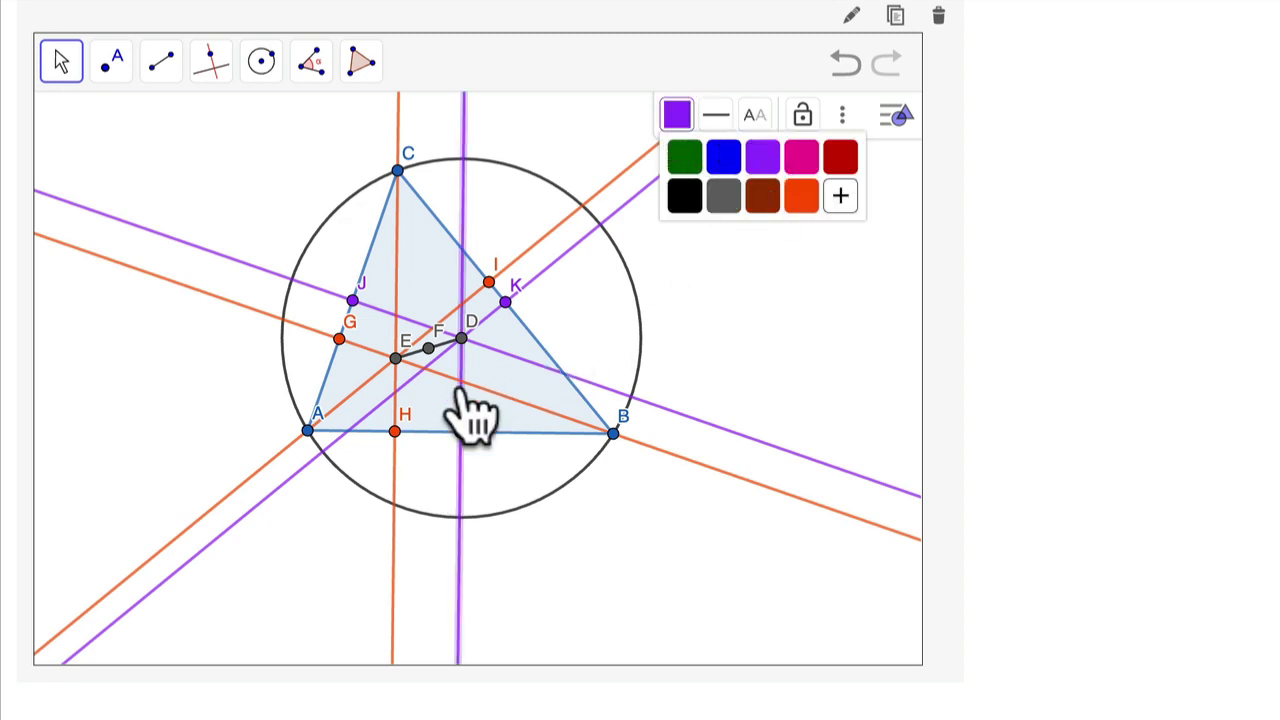
left_click(287, 178)
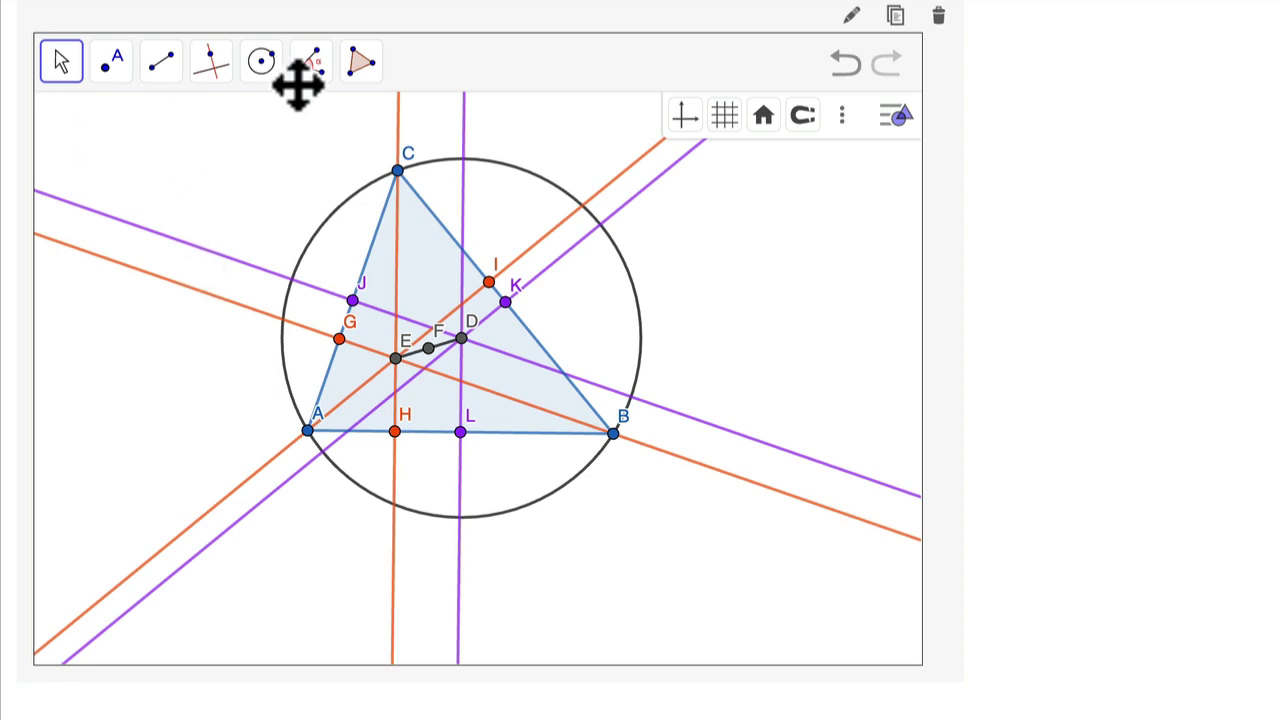
Draw a circle centered at F, the midpoint of segment ED, passing through point L on side AB.
left_click(261, 62)
left_click(268, 125)
left_click(271, 118)
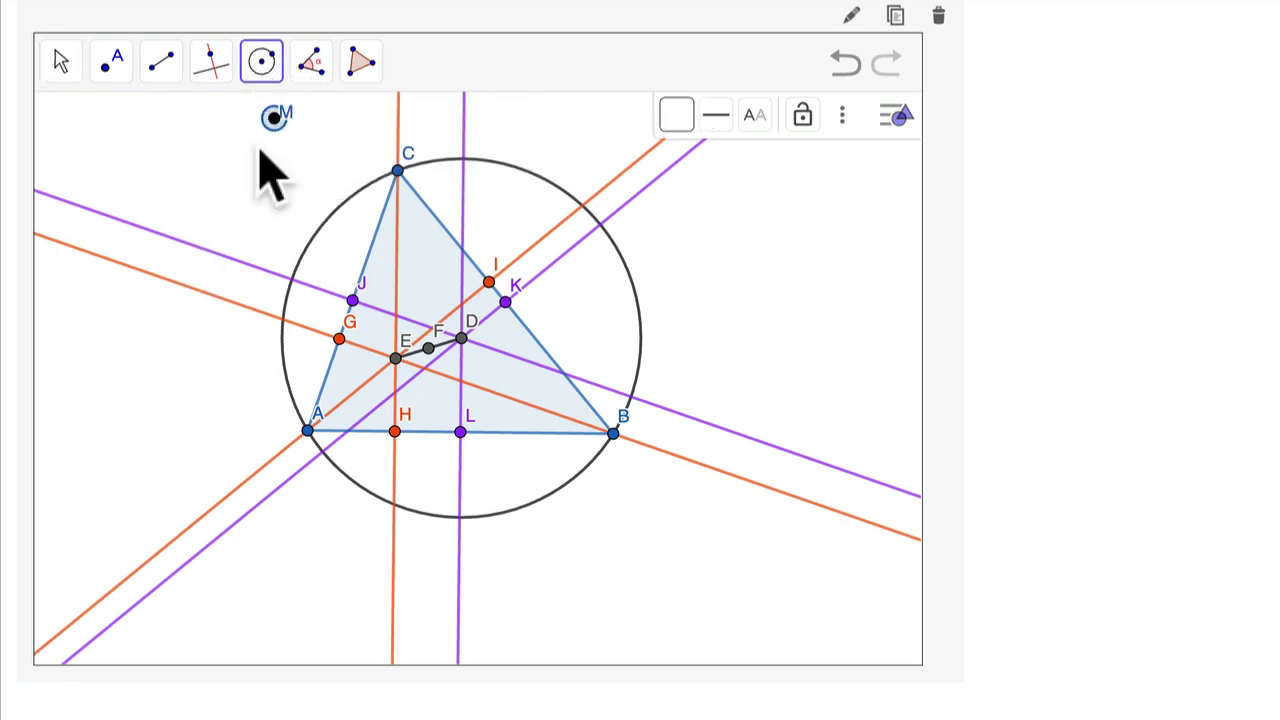
left_click(224, 222)
left_click(845, 65)
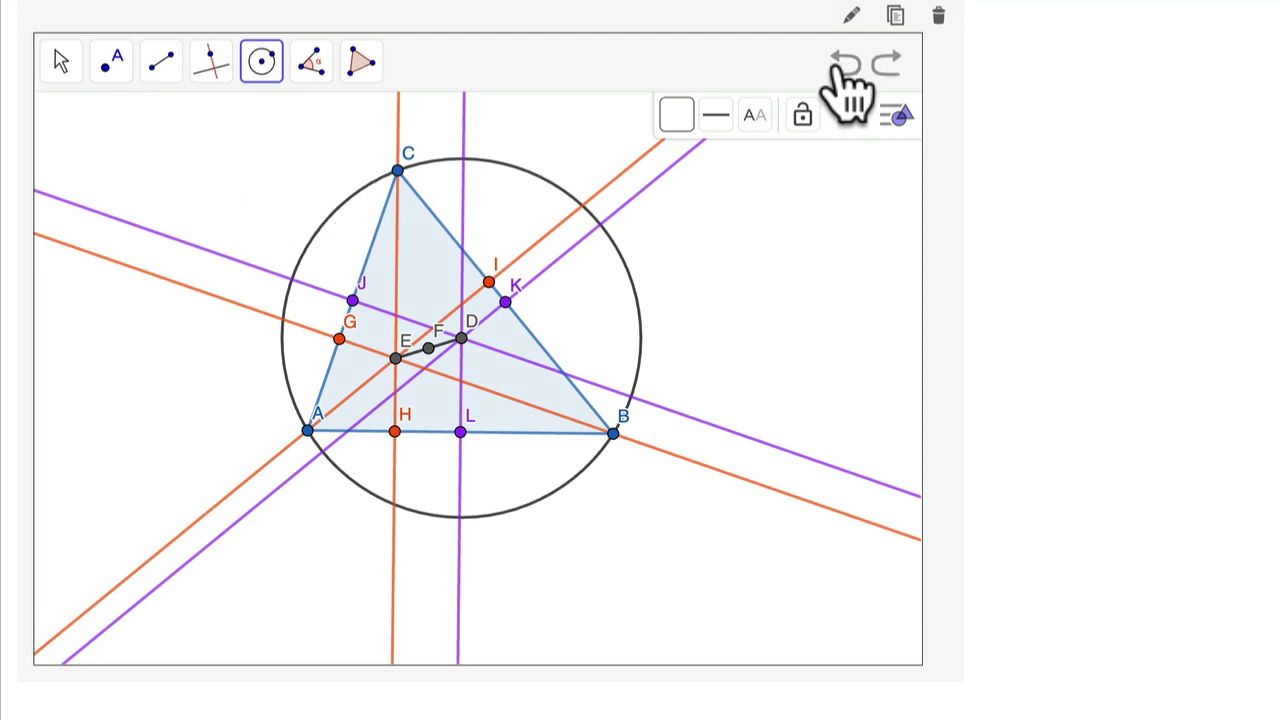
left_click(428, 346)
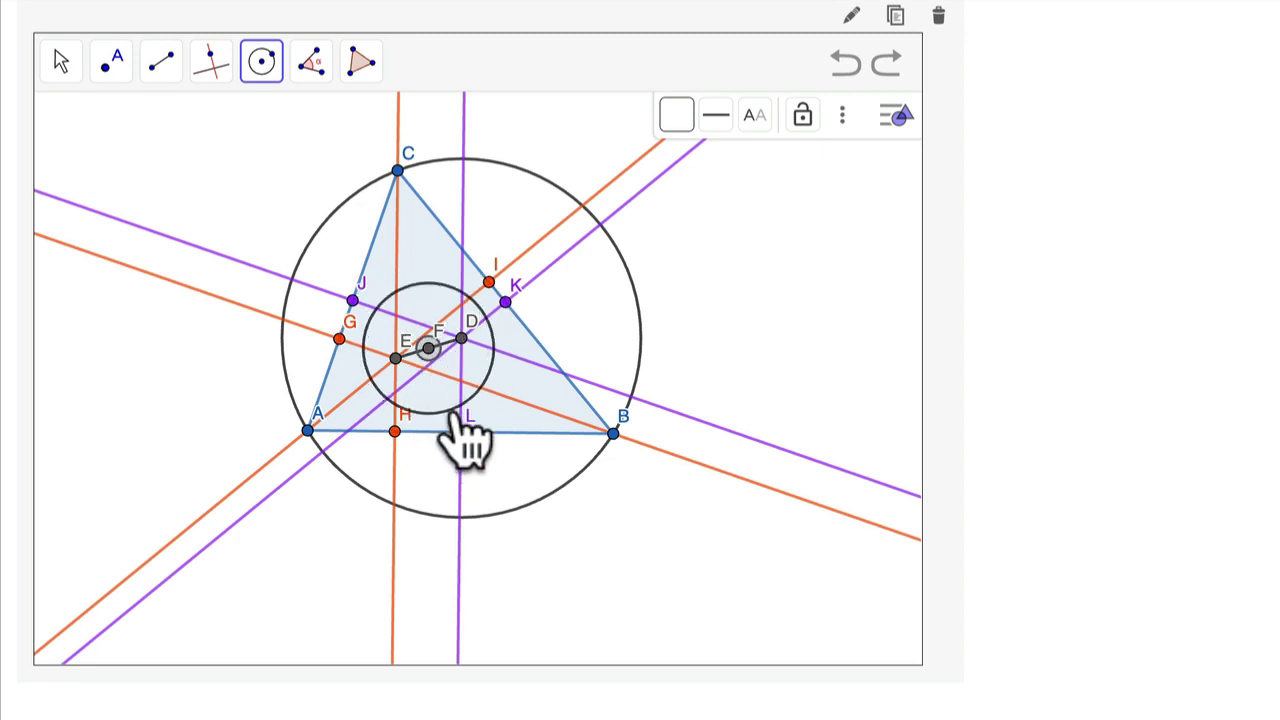
left_click(462, 432)
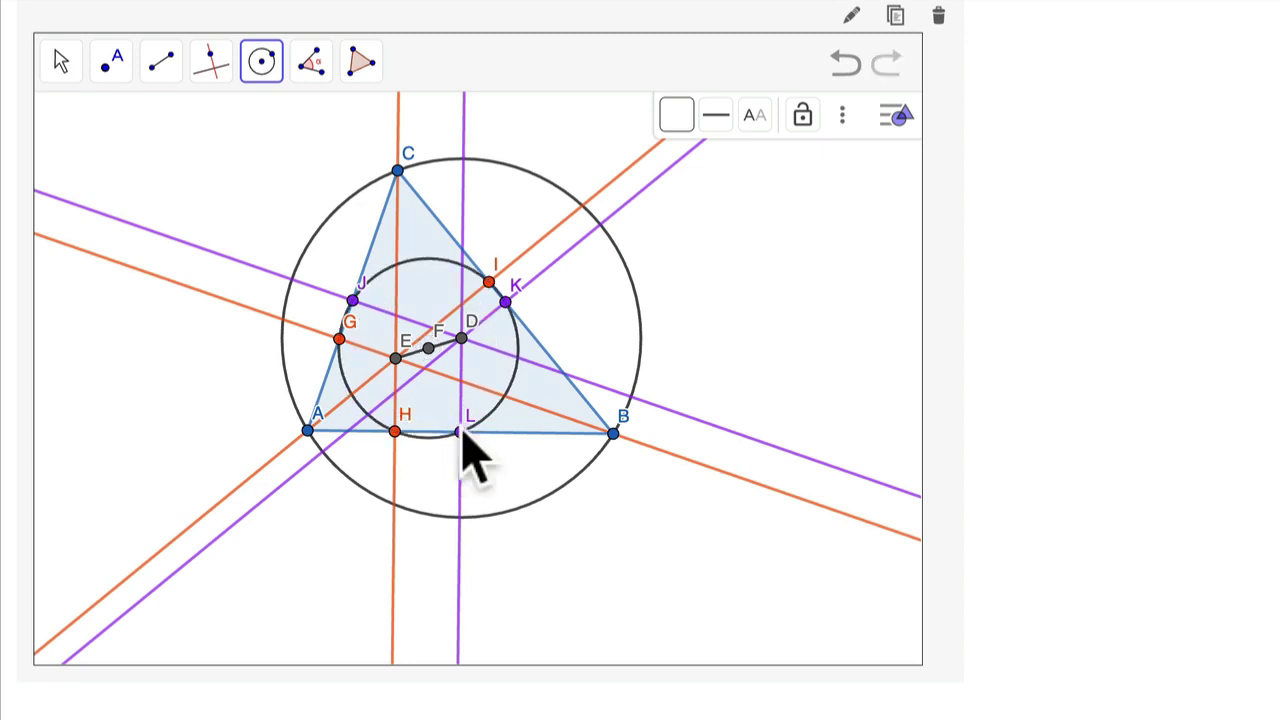
Move vertex C horizontally toward vertex B's side of the triangle to test the construction, and color orthocenter E orange.
left_click(60, 62)
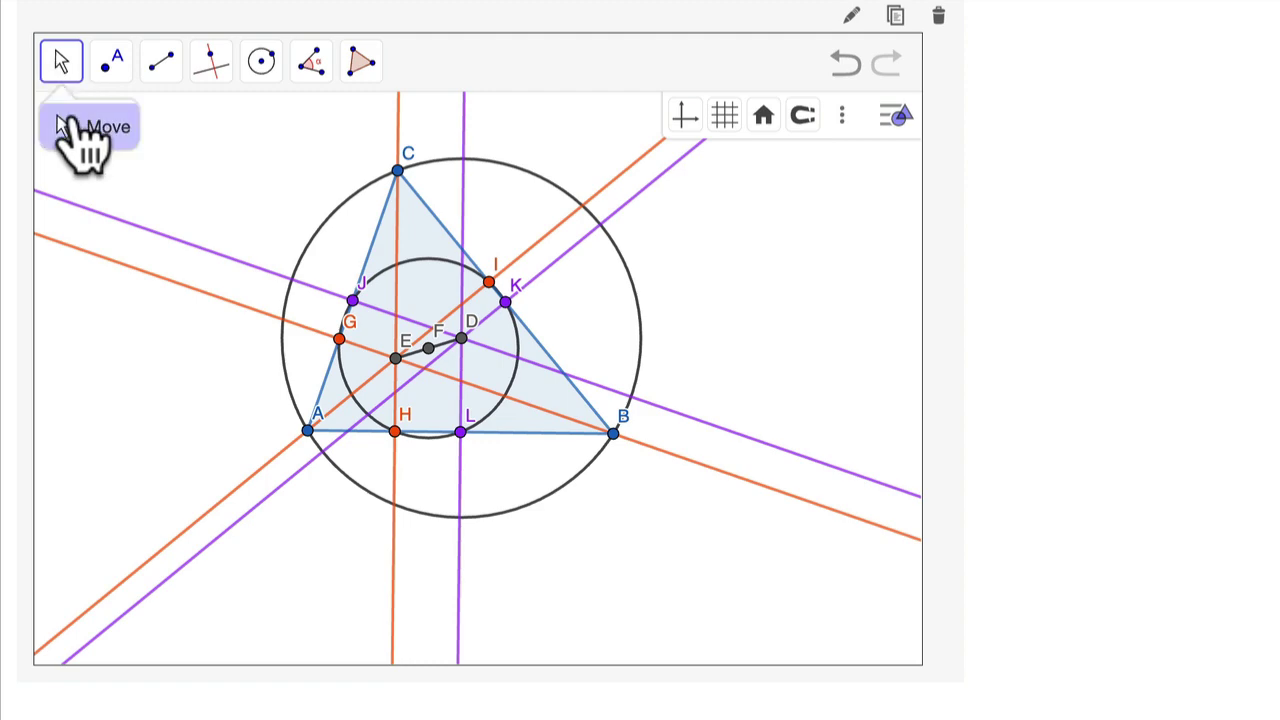
left_click_drag(397, 170, 533, 179)
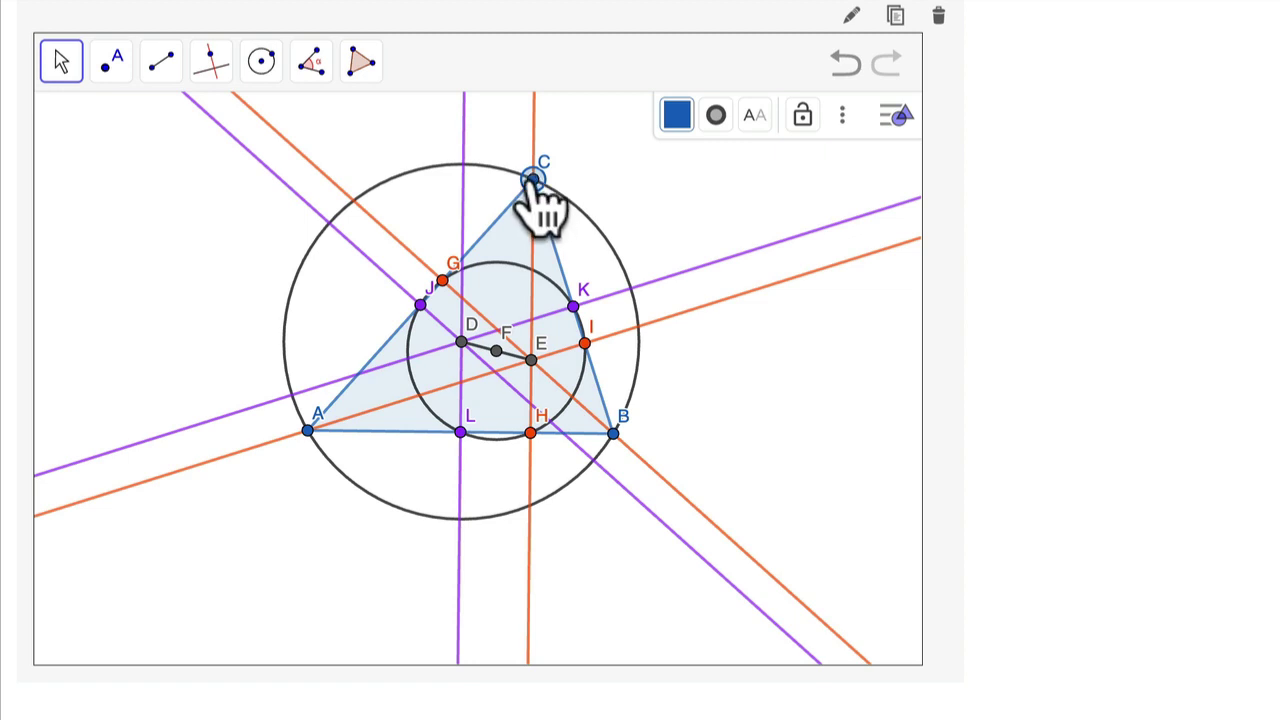
left_click(531, 360)
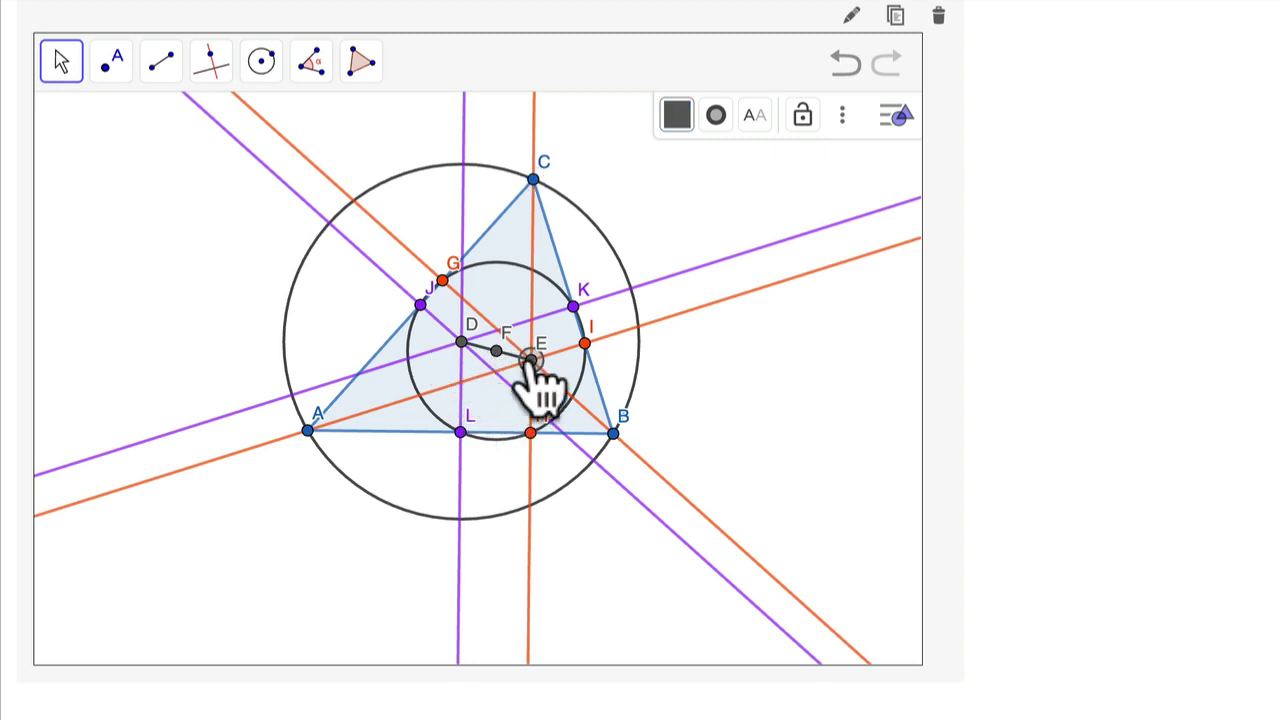
left_click(677, 117)
left_click(801, 197)
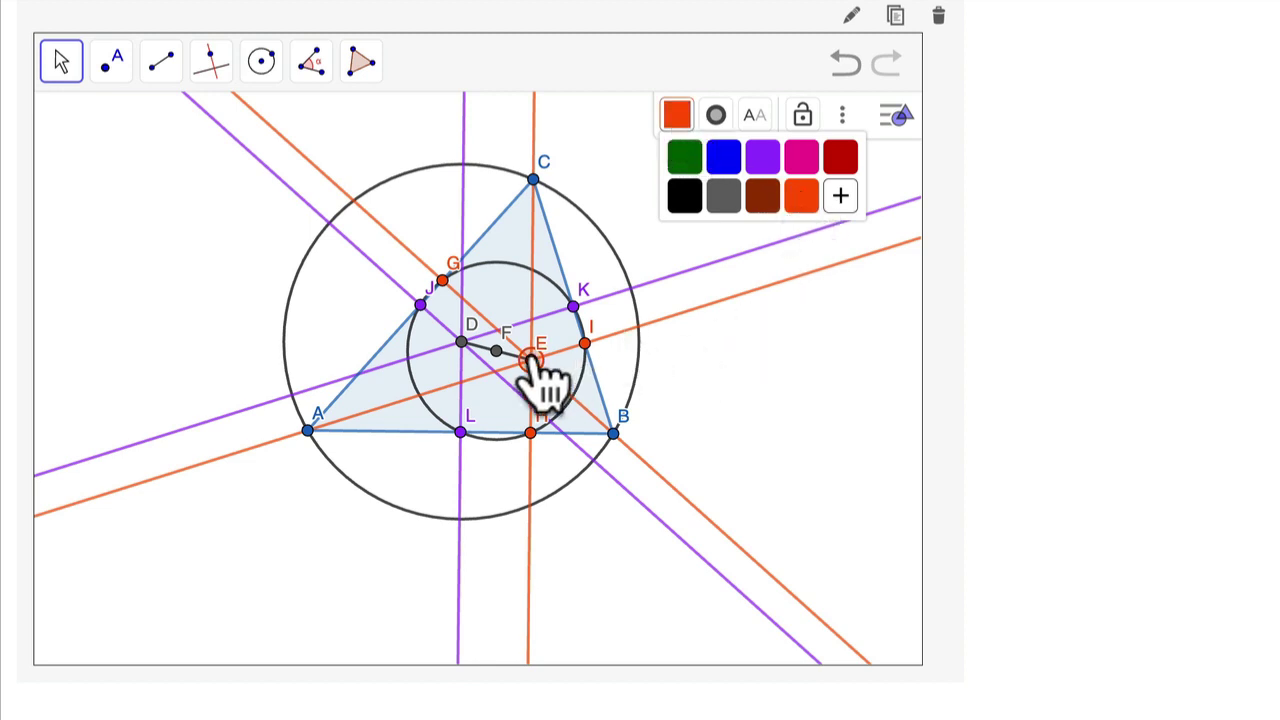
Mark the midpoints between orthocenter E and vertices C, B and A, and color the one toward A magenta.
left_click(112, 64)
left_click(125, 174)
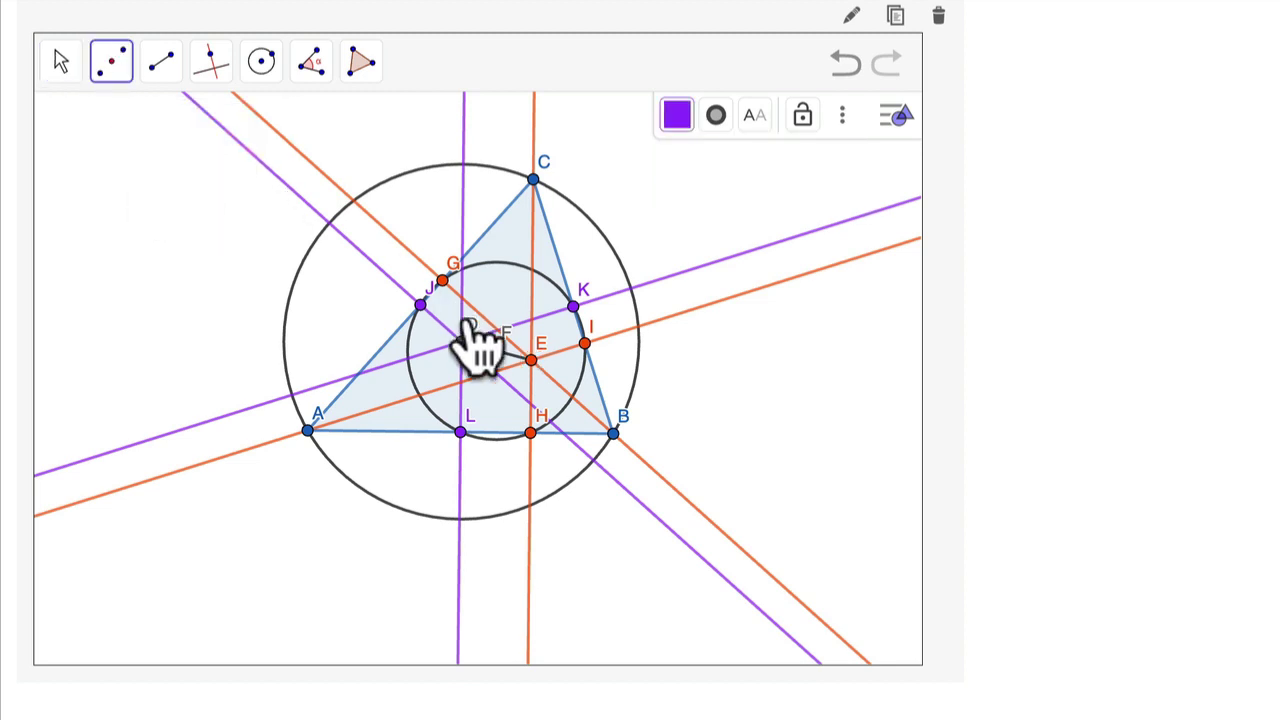
left_click(531, 360)
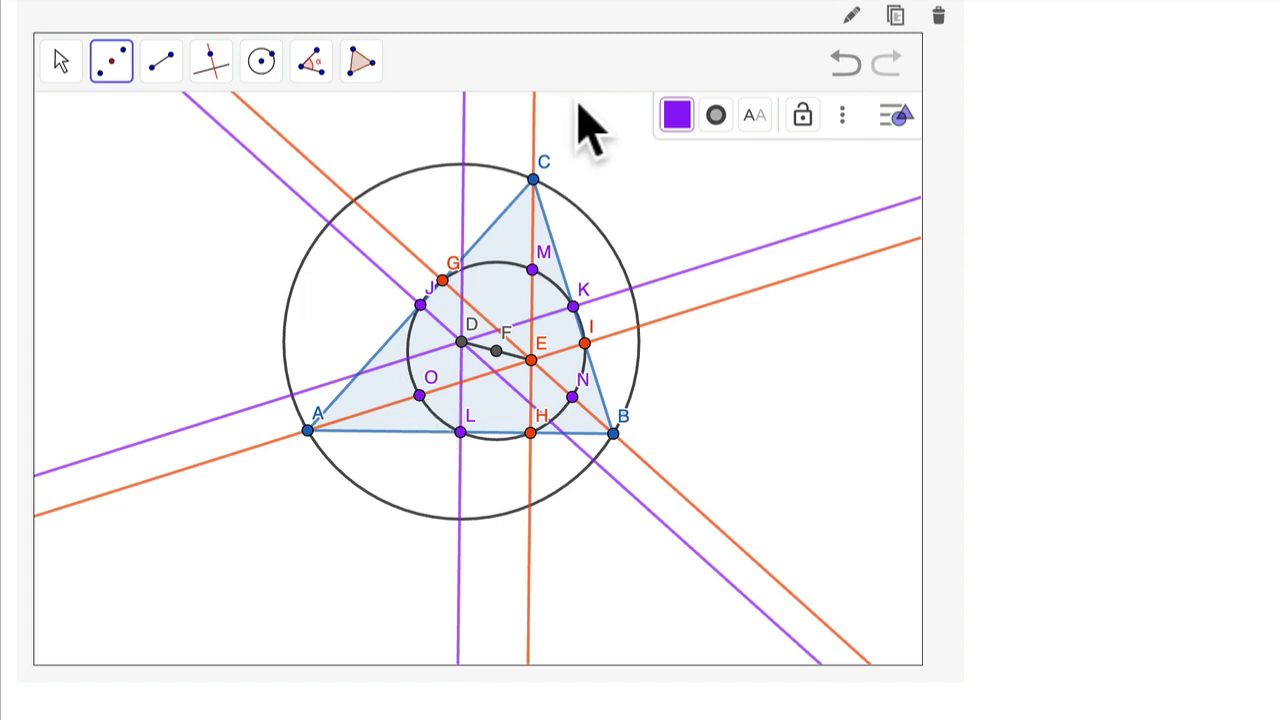
left_click(675, 114)
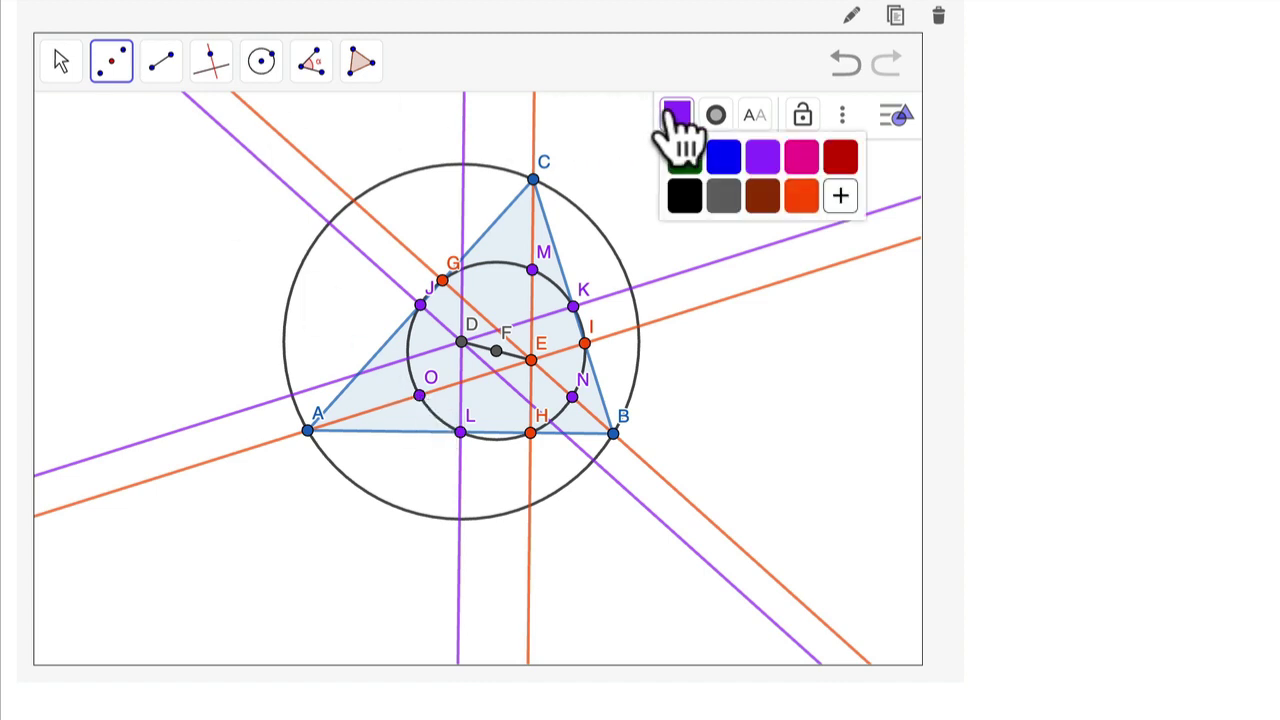
left_click(803, 158)
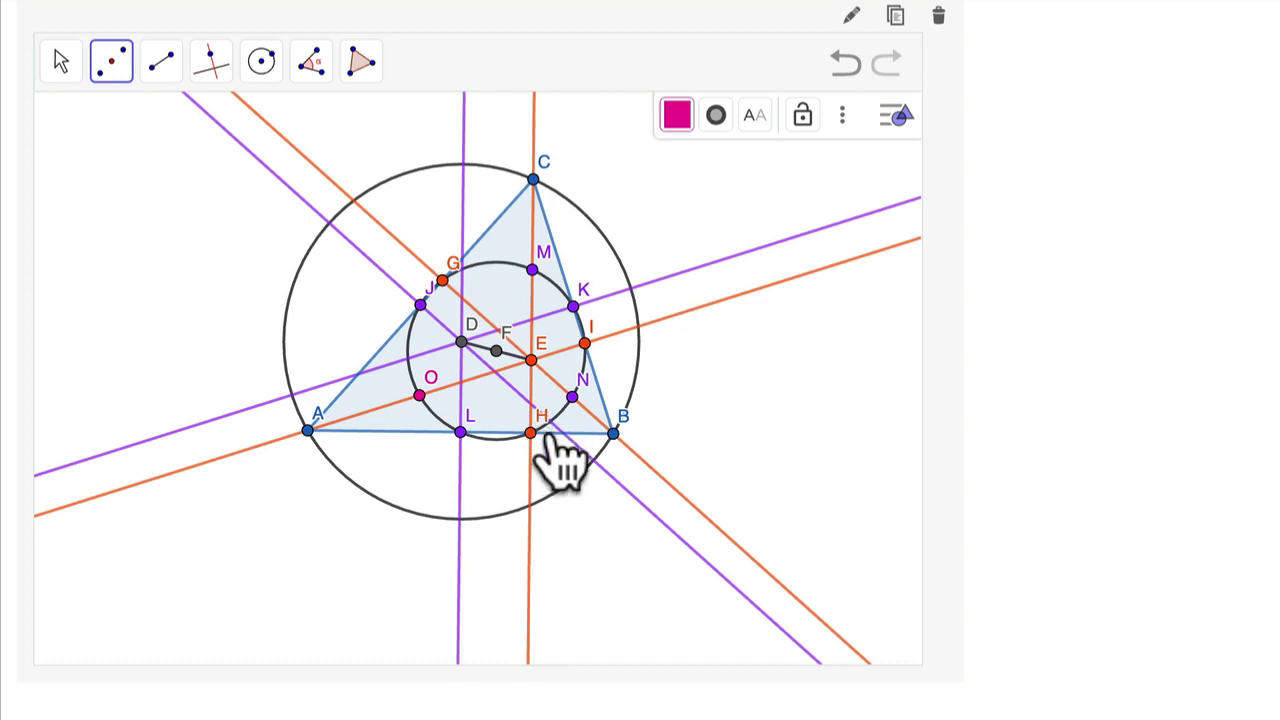
Try to color points N and M magenta while the midpoint tool is active, and undo the stray midpoint.
left_click(571, 397)
left_click(675, 114)
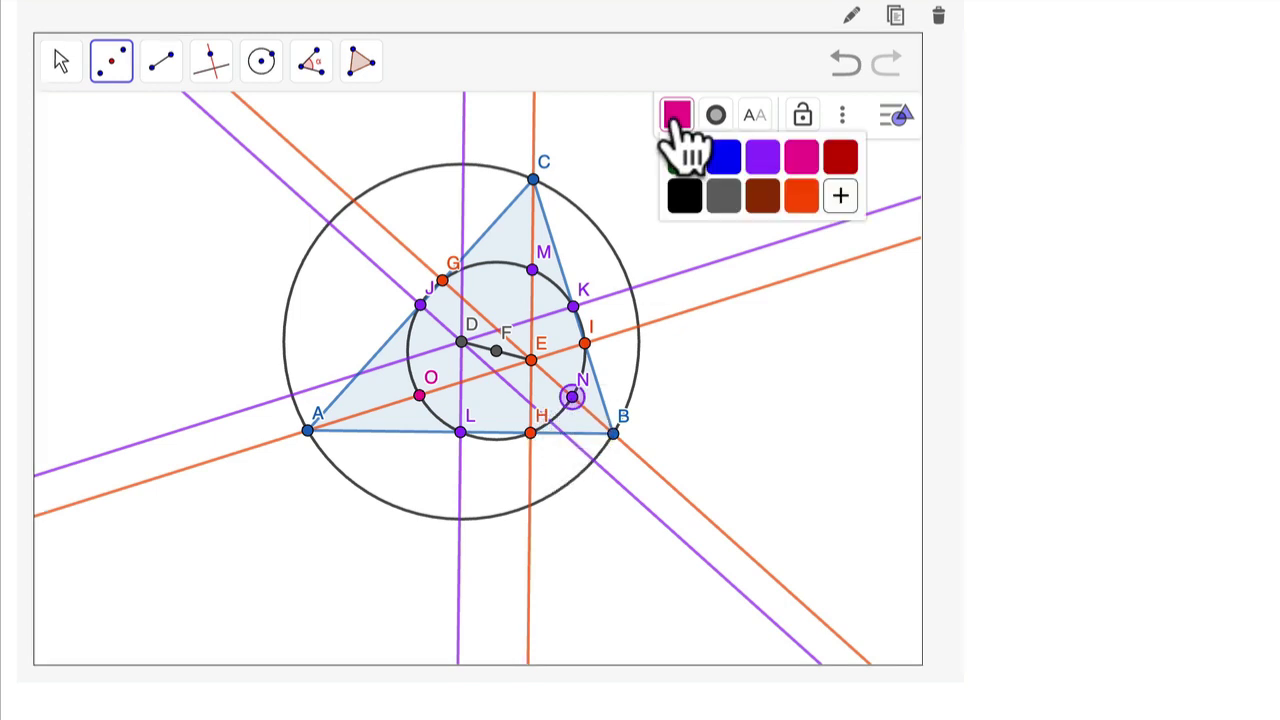
left_click(800, 162)
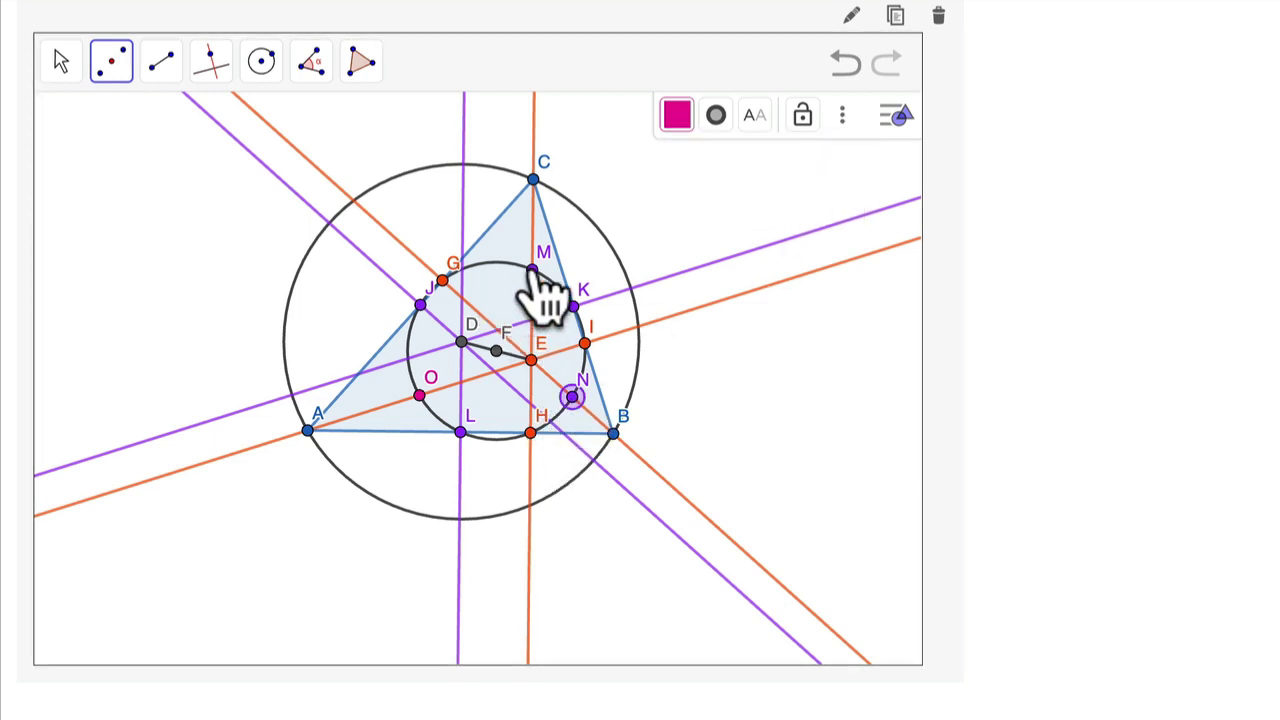
left_click(551, 333)
left_click(676, 114)
left_click(800, 160)
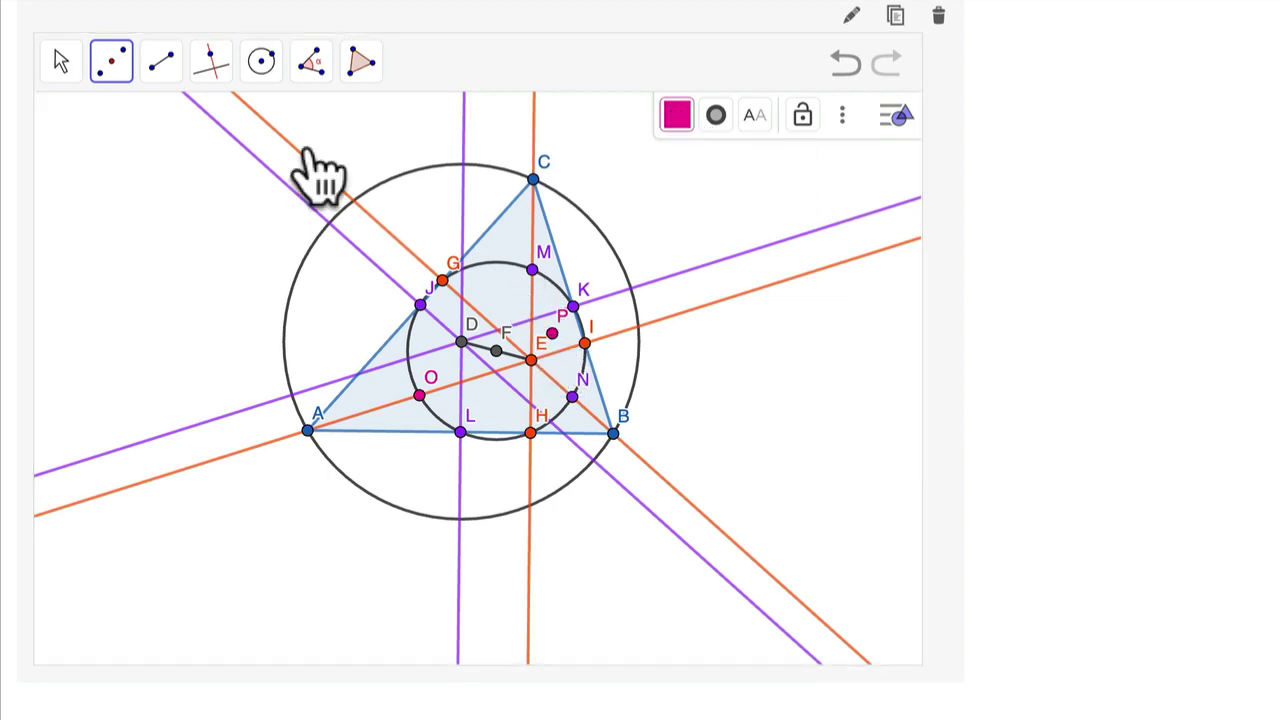
left_click(843, 66)
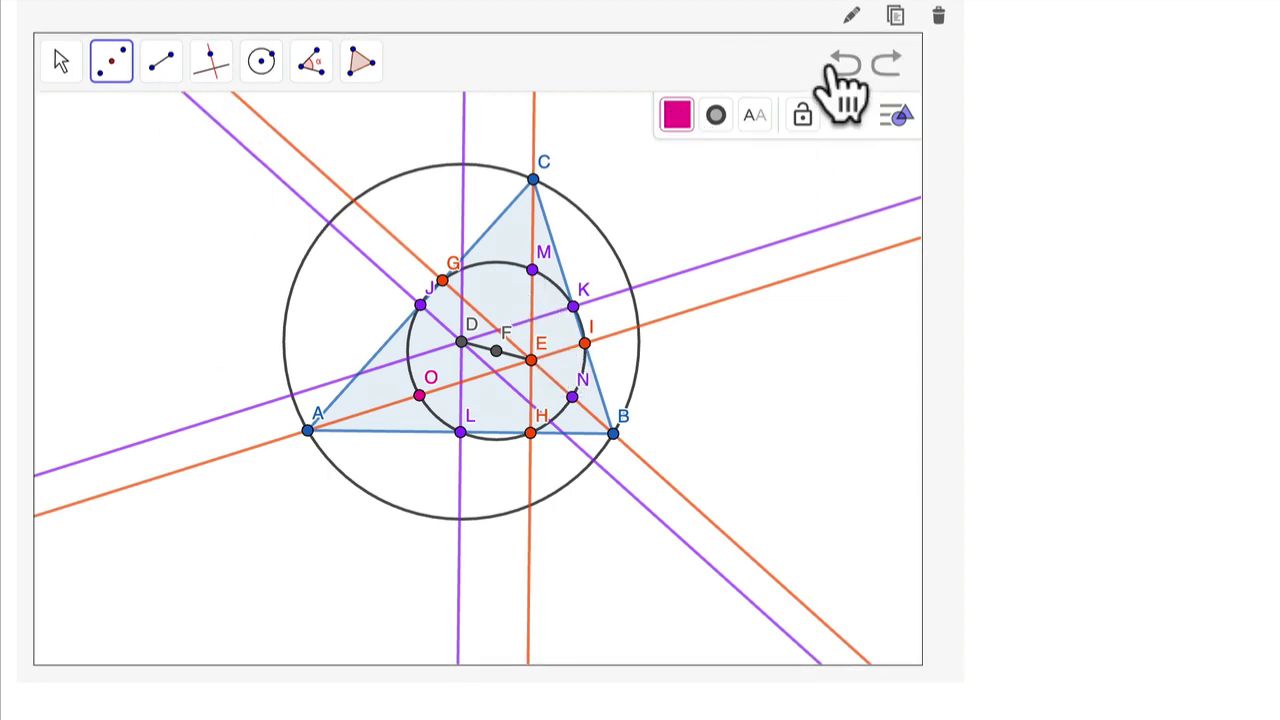
Color points N and M, the midpoints from the orthocenter toward vertices B and C, magenta.
left_click(62, 60)
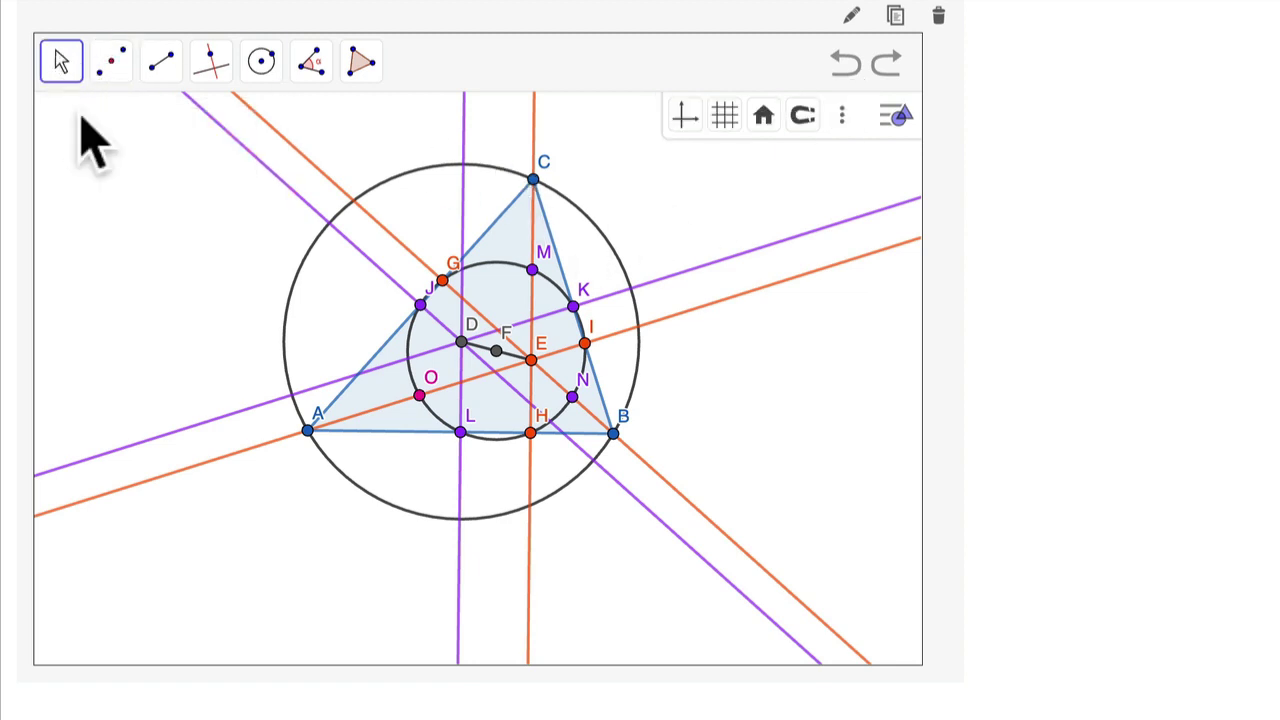
left_click(571, 397)
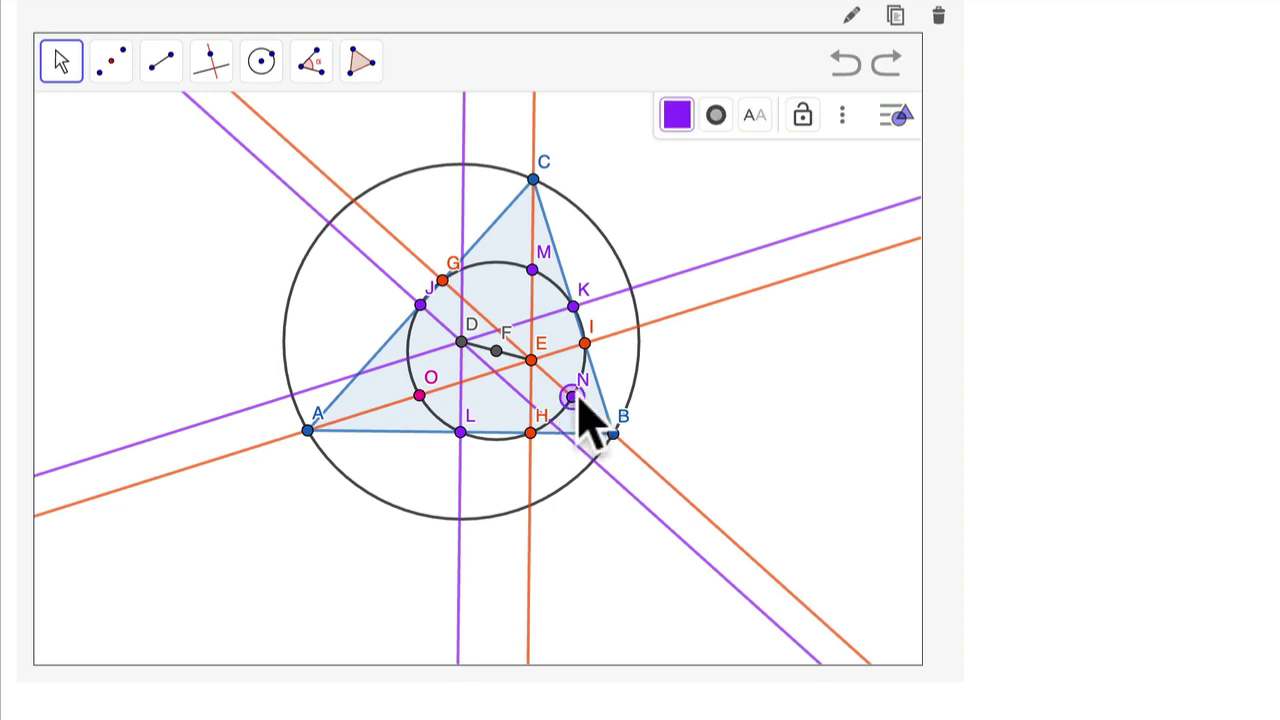
left_click(676, 115)
left_click(801, 158)
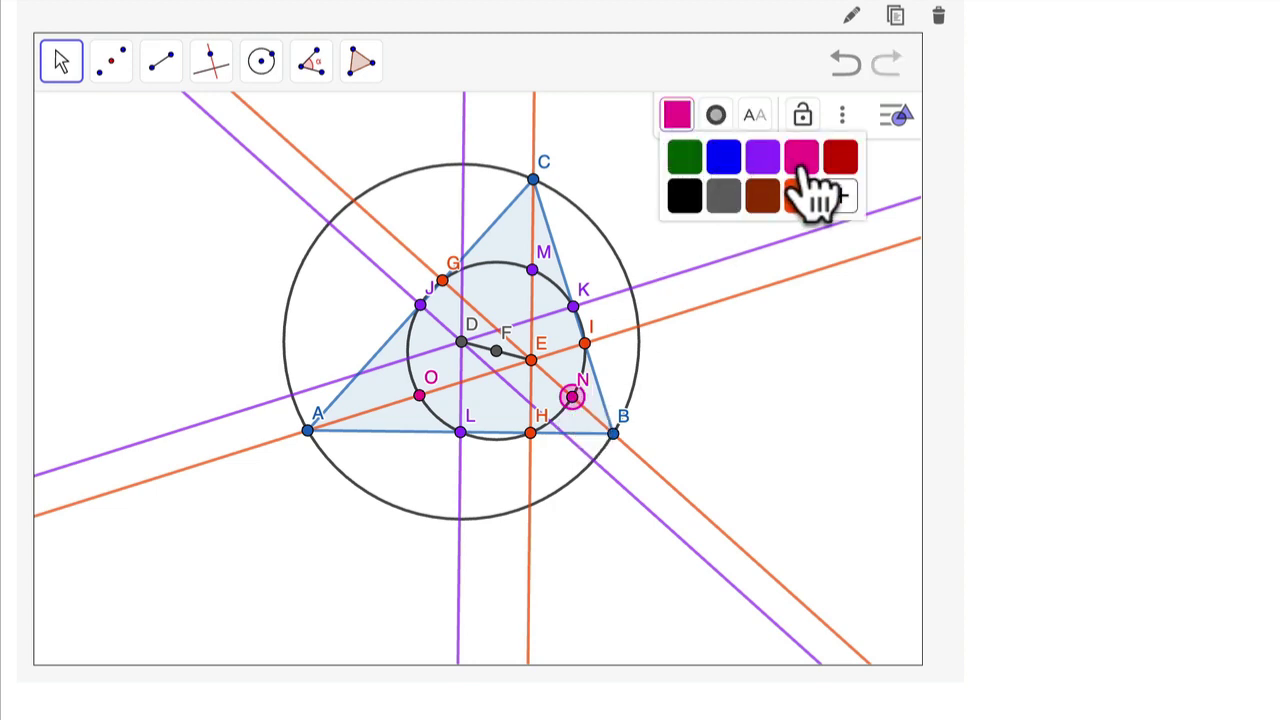
left_click(531, 270)
left_click(676, 115)
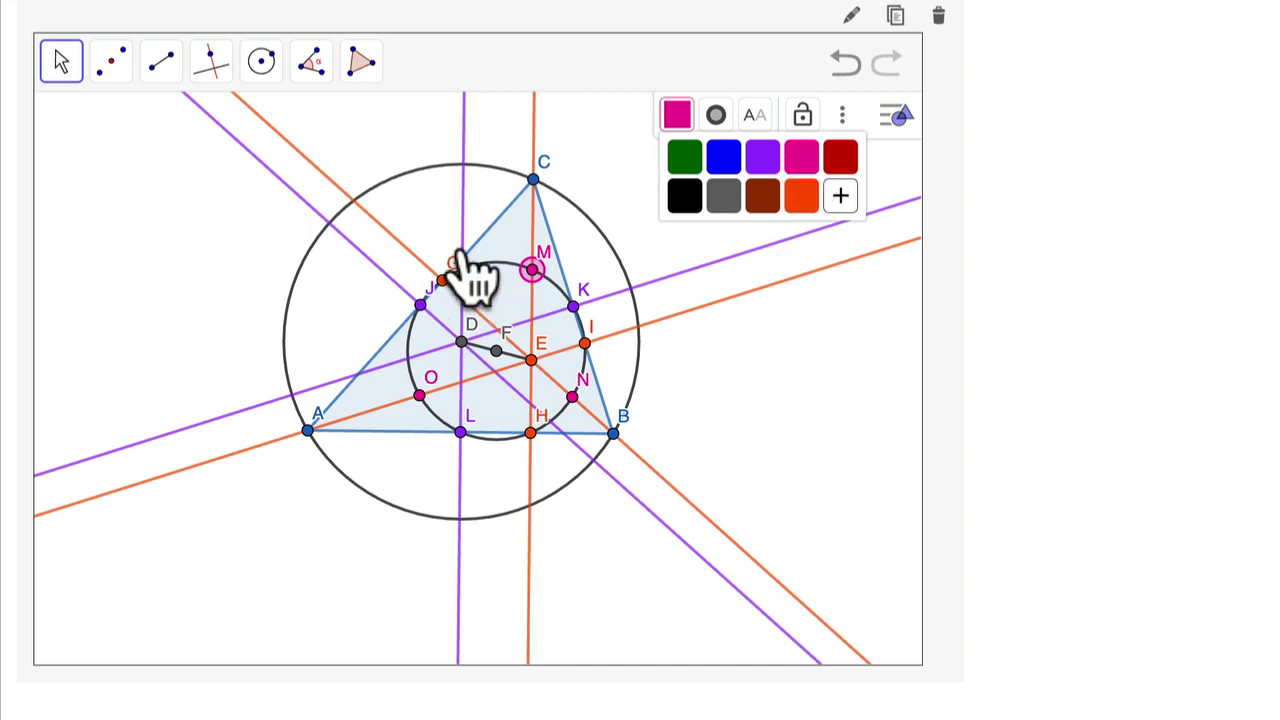
Move vertex C down close to side AB and back up to test the circle with obtuse and acute triangles.
left_click(72, 62)
left_click(111, 62)
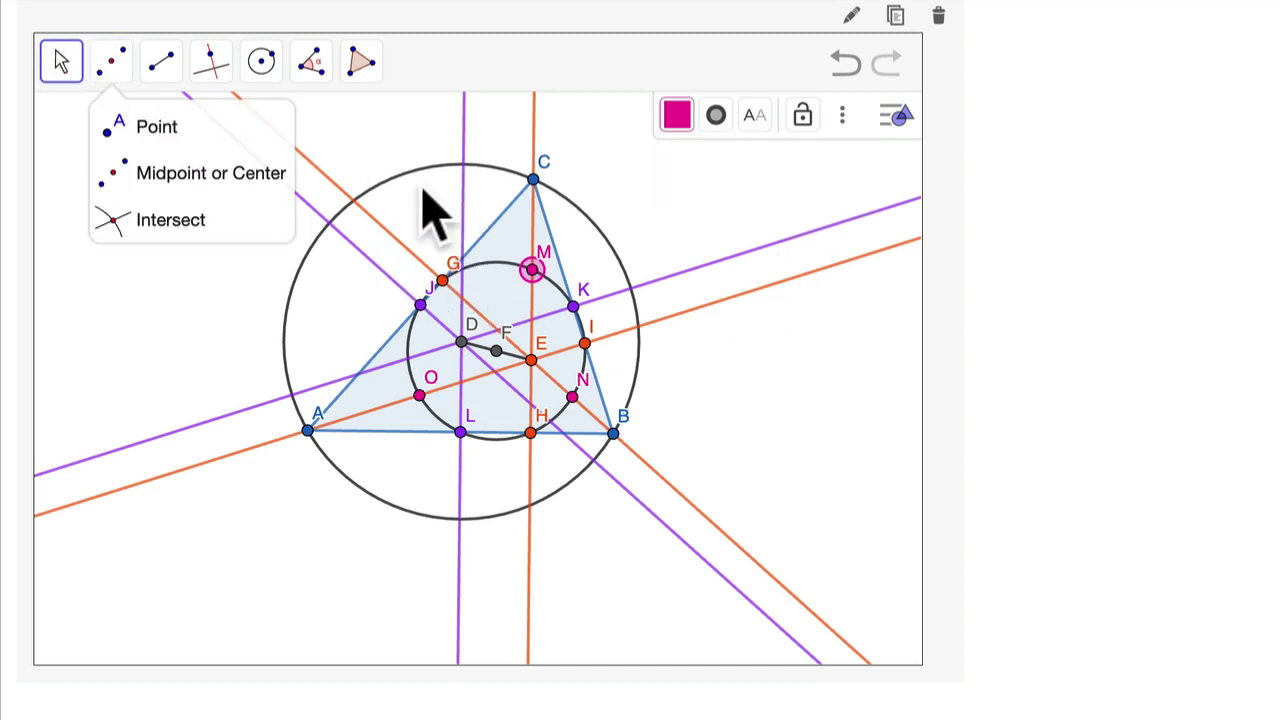
left_click(252, 145)
left_click_drag(533, 185, 420, 392)
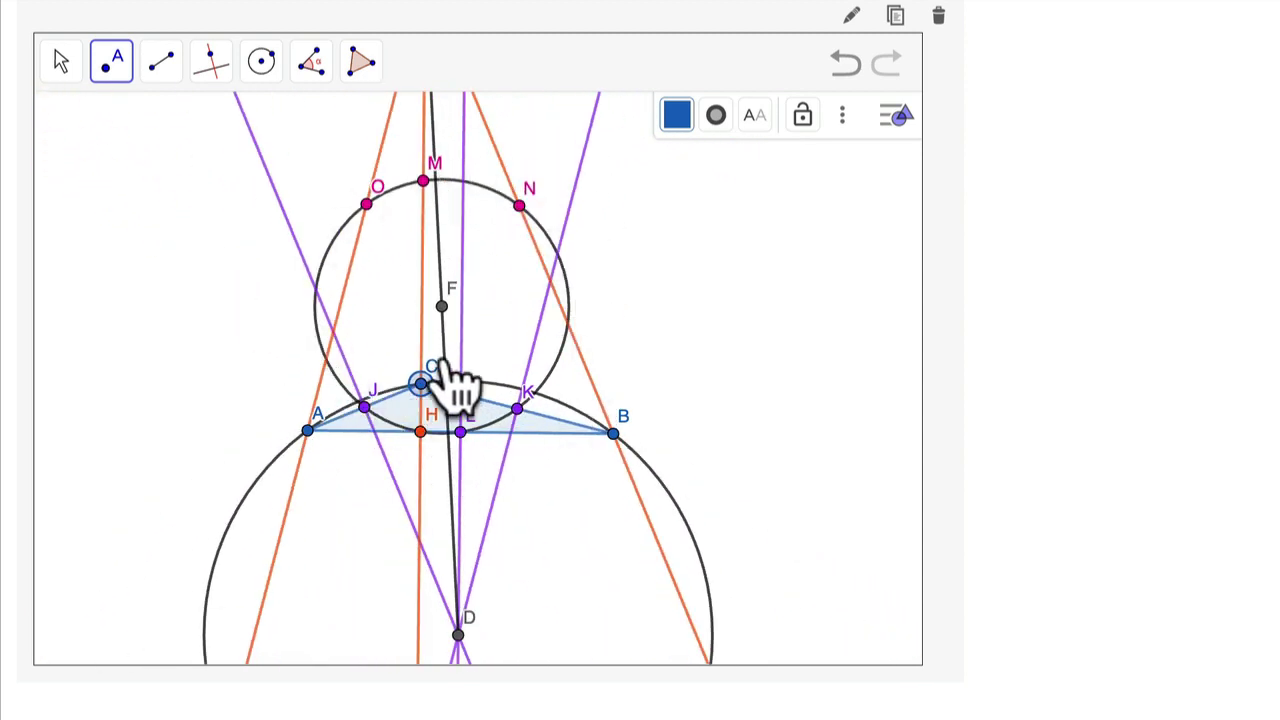
left_click_drag(420, 383, 448, 219)
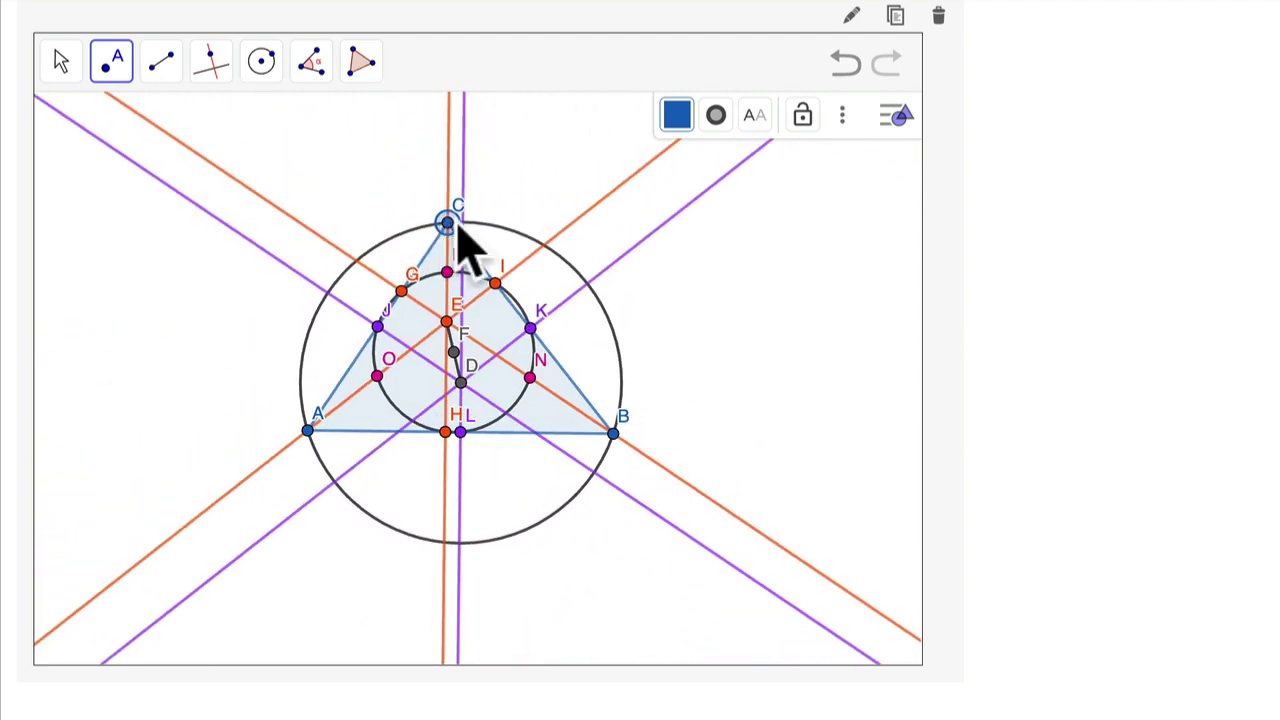
Reshape the triangle by moving its vertices, stretching B outward away from A, and undo the stray point on the nine-point circle.
left_click_drag(620, 424, 648, 462)
left_click_drag(532, 407, 591, 363)
mouse_move(479, 372)
left_mouse_down()
mouse_move(491, 356)
mouse_move(458, 362)
mouse_move(480, 377)
left_mouse_up()
left_click(479, 375)
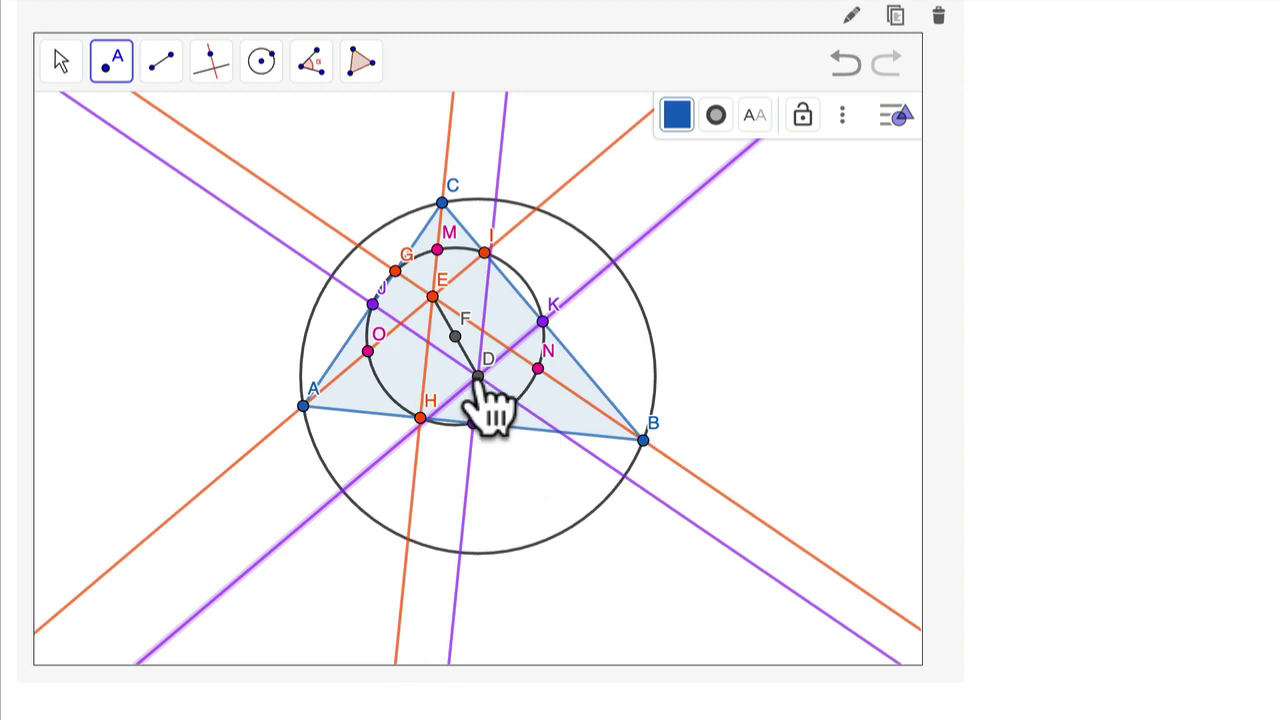
left_click_drag(643, 440, 734, 449)
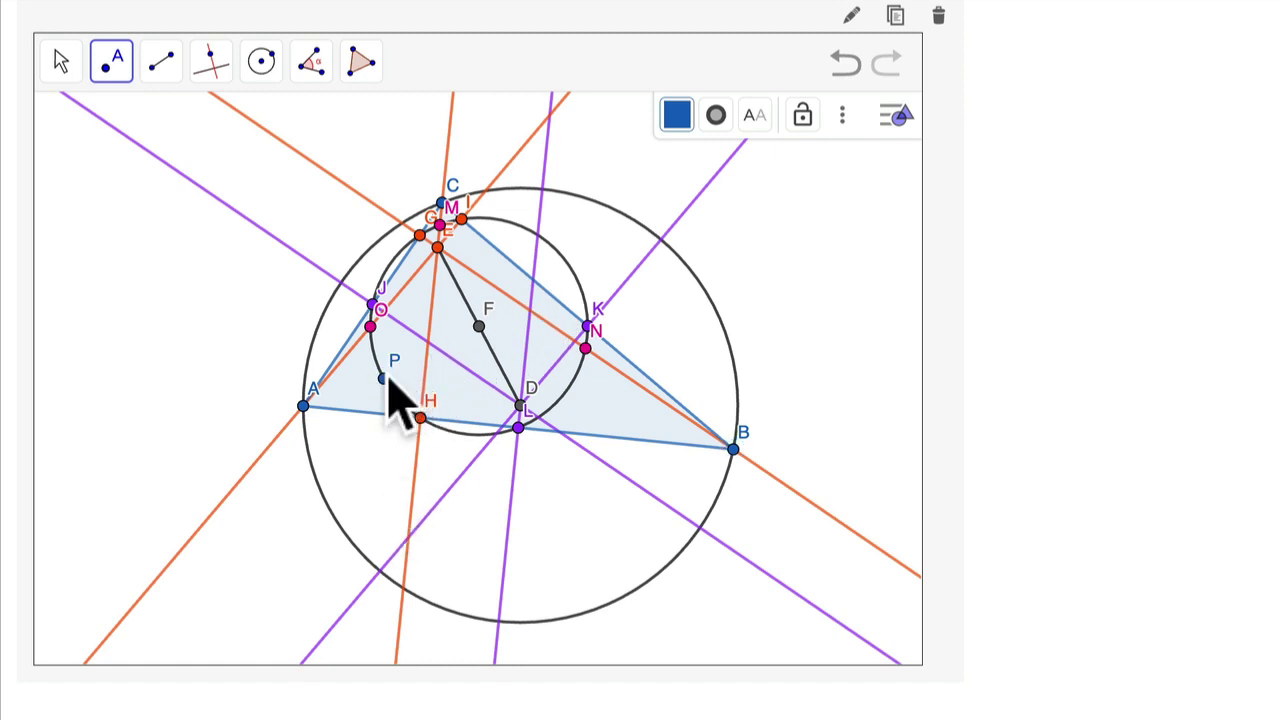
left_click(845, 62)
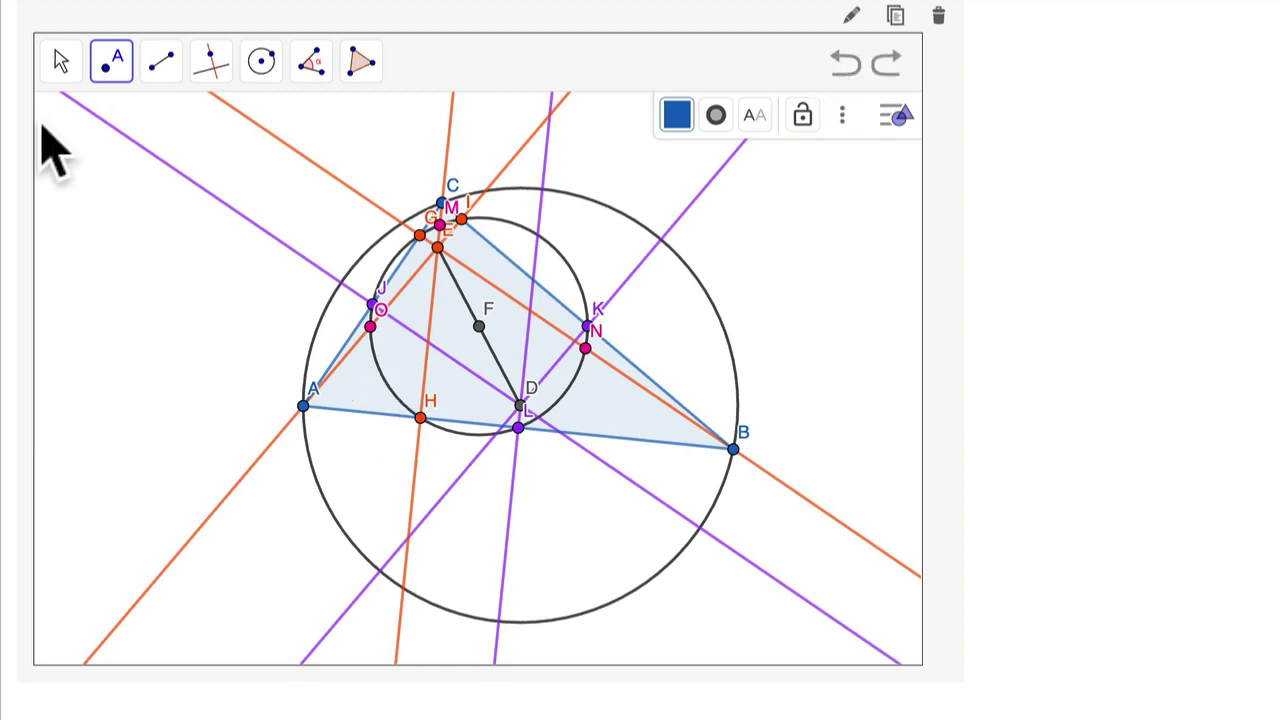
Give the nine-point circle a low-opacity fill and color it bright green #00CC00.
left_click(60, 62)
left_click(400, 400)
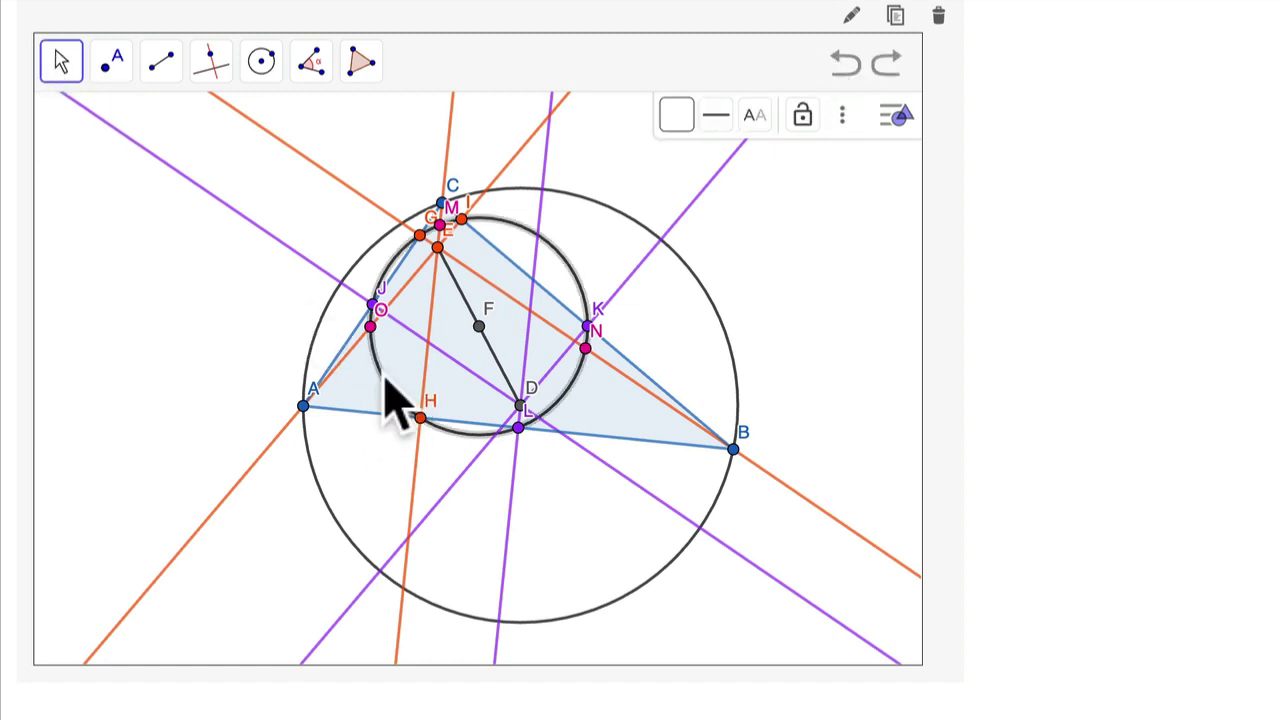
left_click(900, 112)
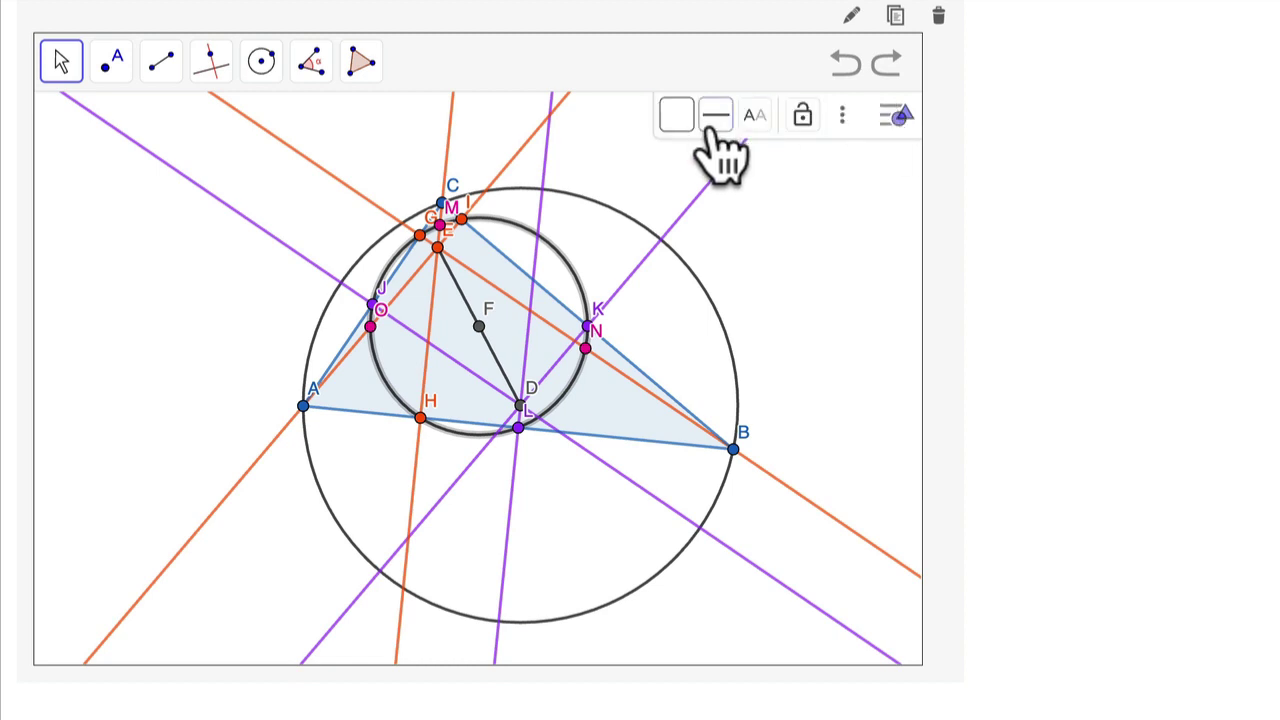
left_click(677, 118)
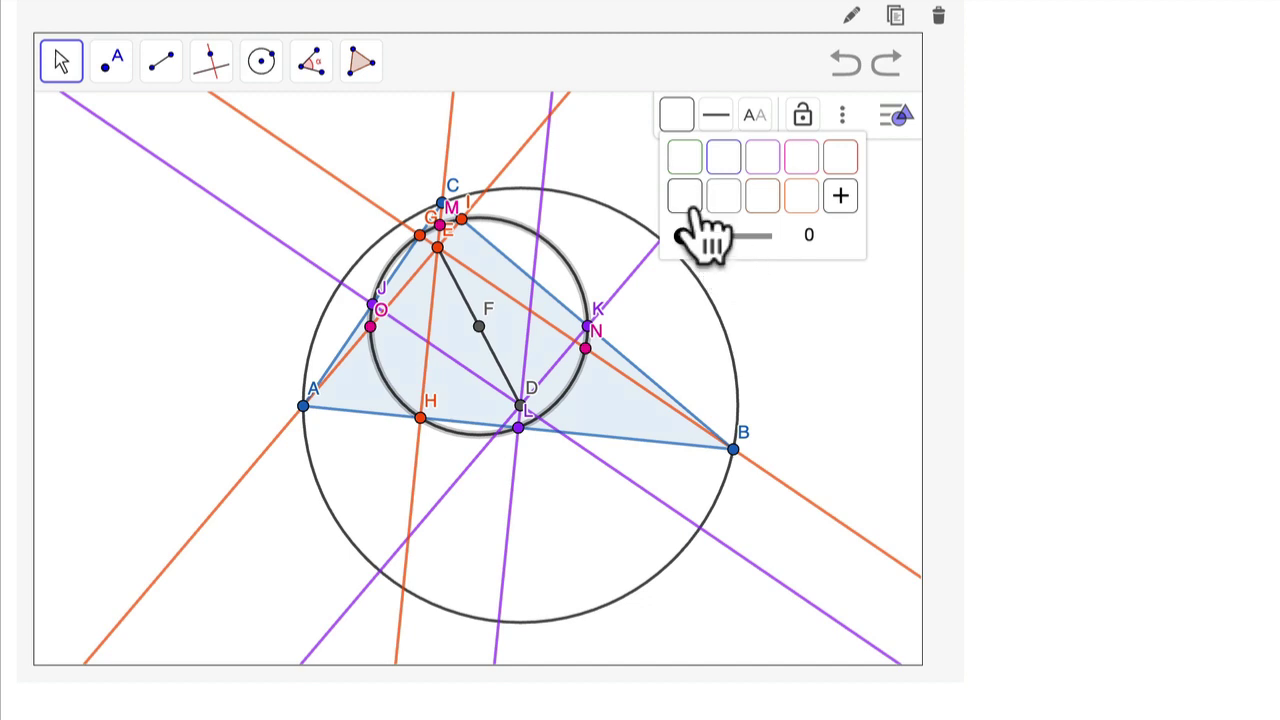
left_click_drag(683, 234, 698, 235)
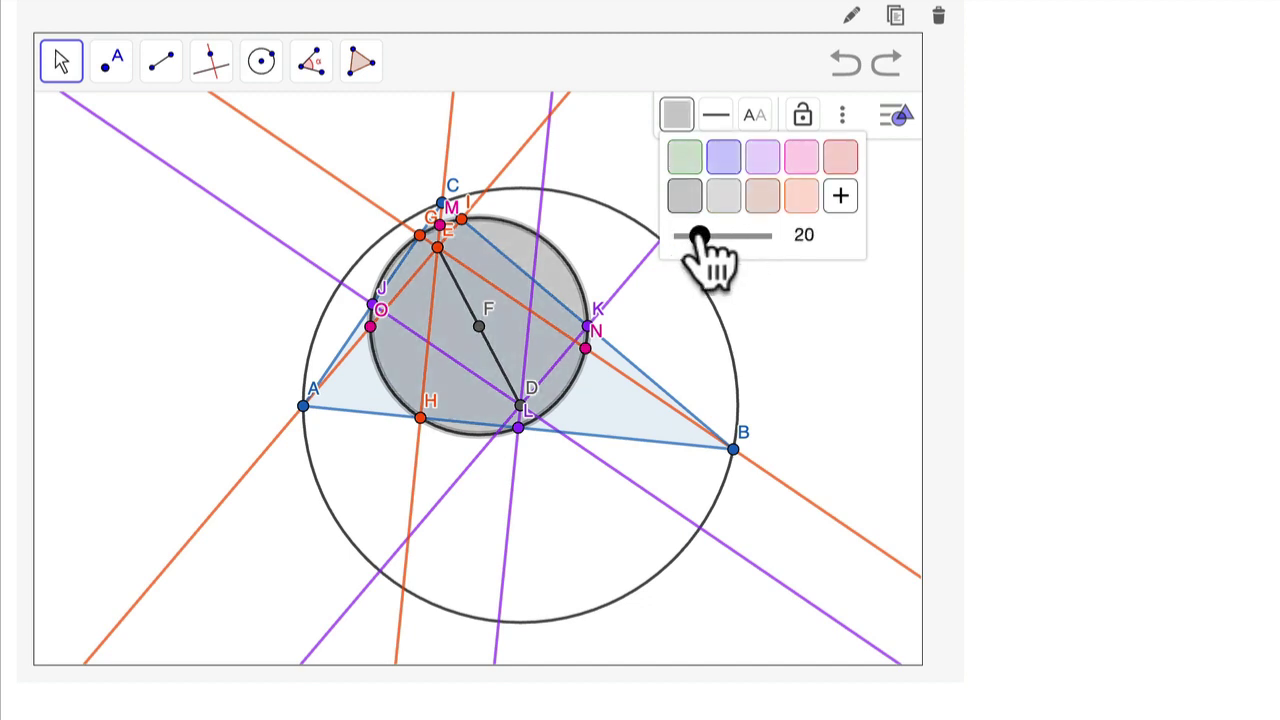
left_click(686, 165)
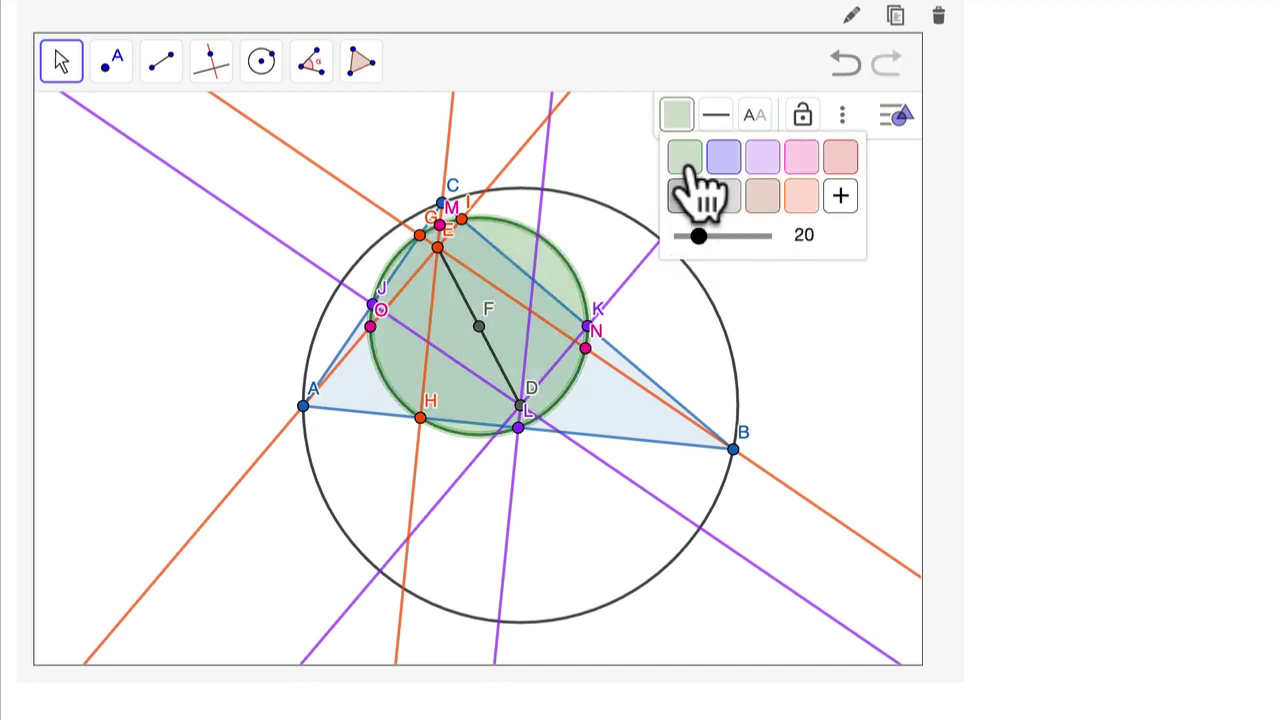
left_click_drag(700, 236, 690, 238)
left_click(840, 196)
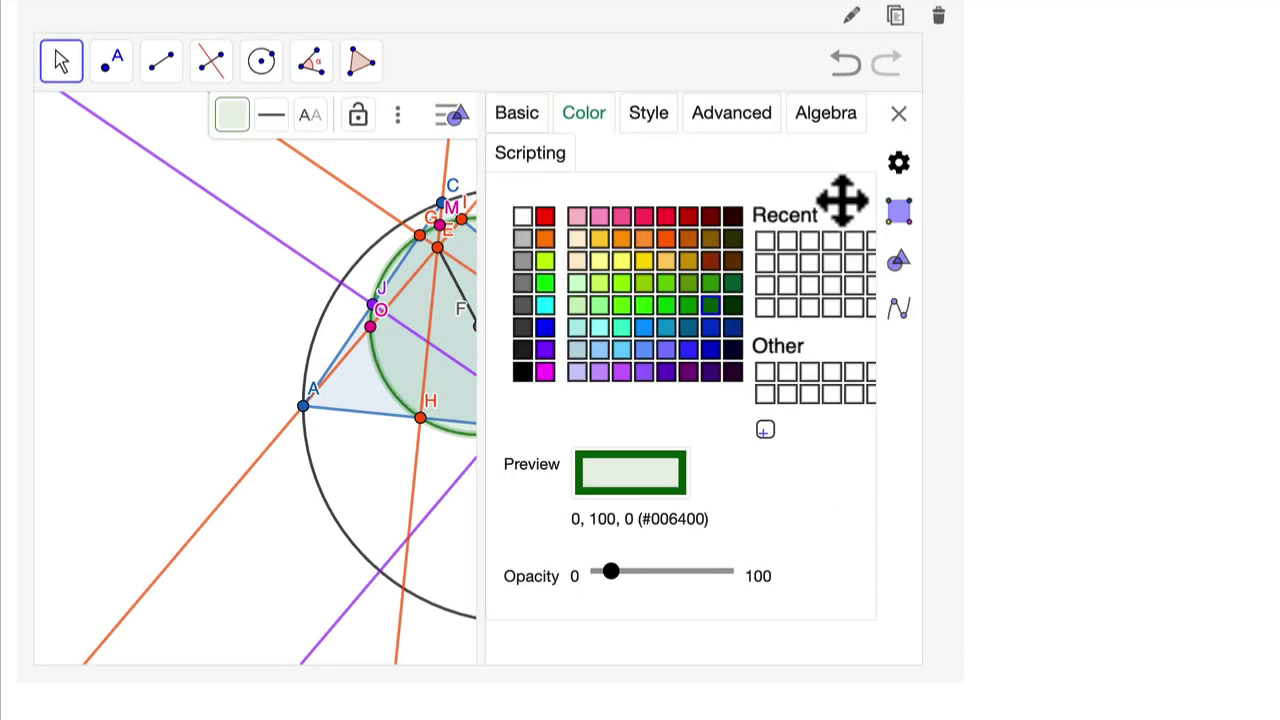
left_click(666, 304)
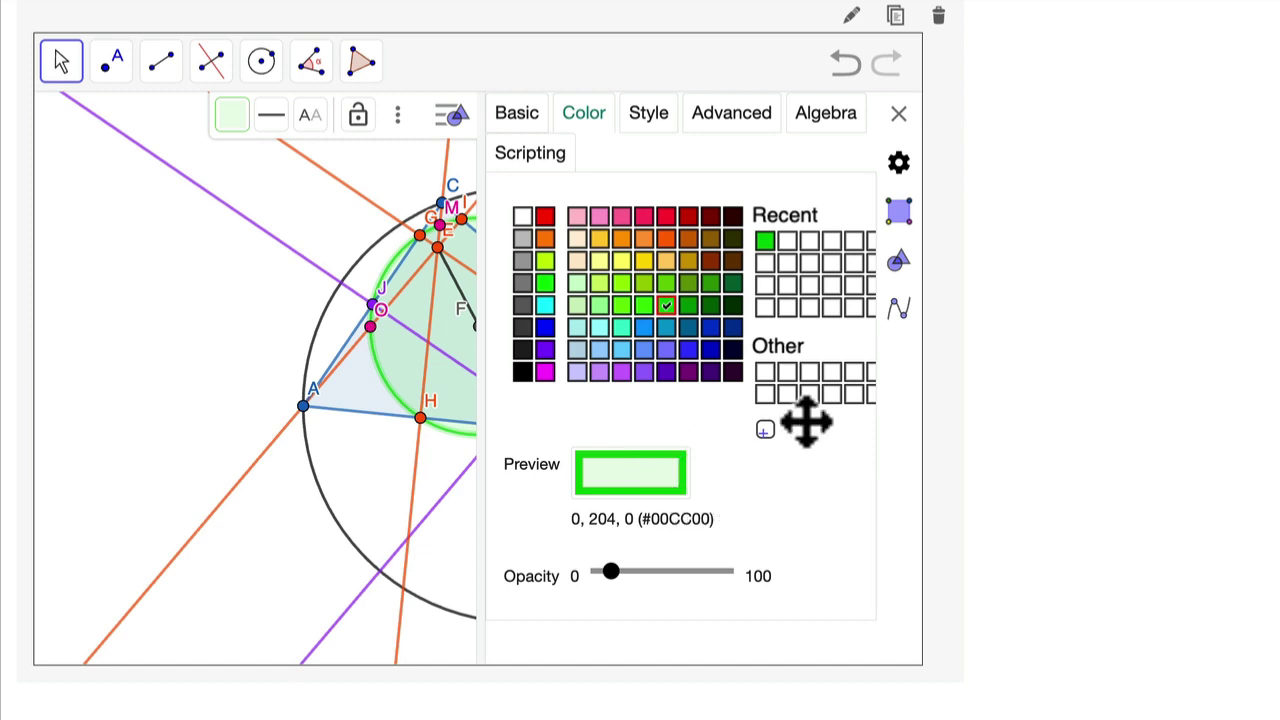
left_click(896, 114)
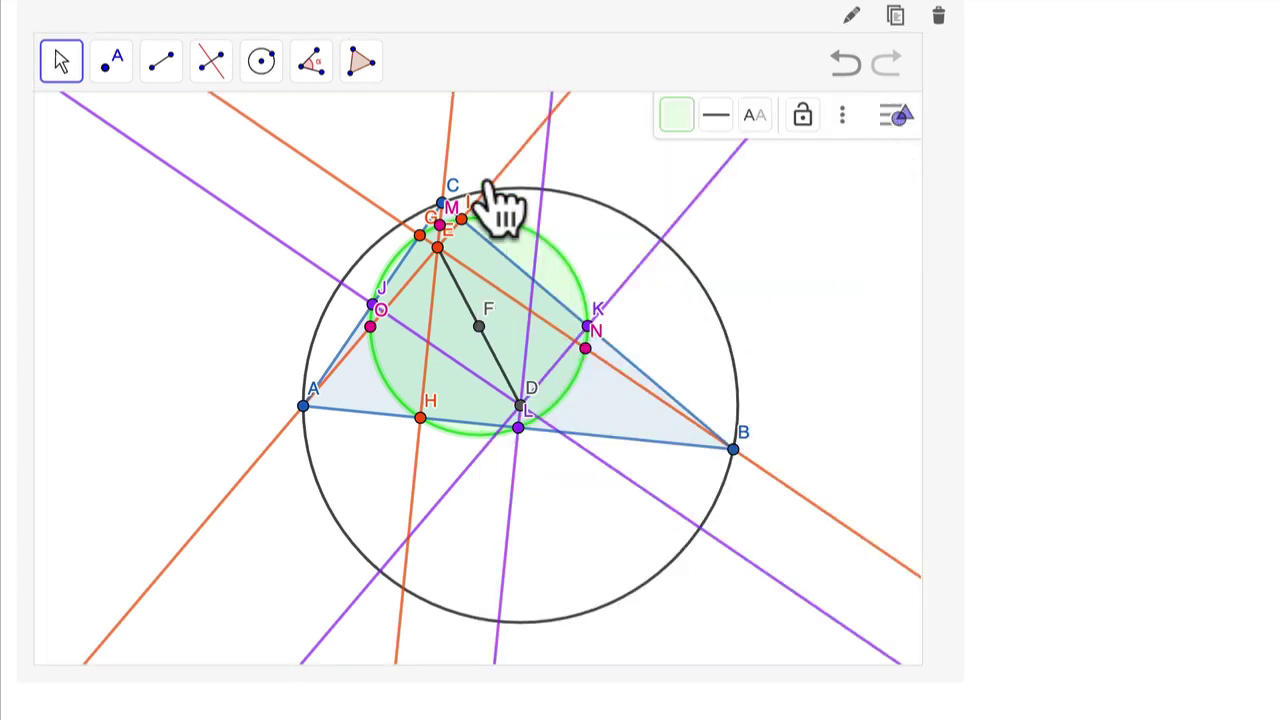
left_click(152, 268)
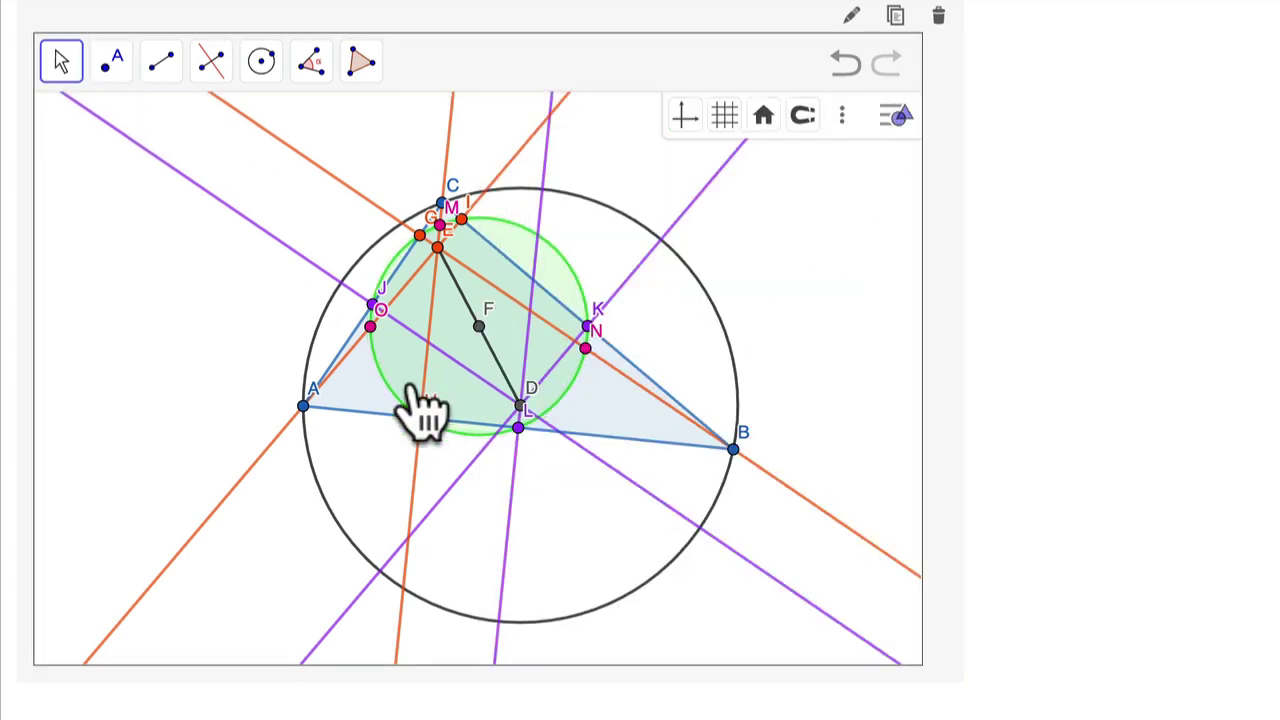
Set the nine-point circle's line thickness to 13.
left_click(495, 225)
left_click(718, 115)
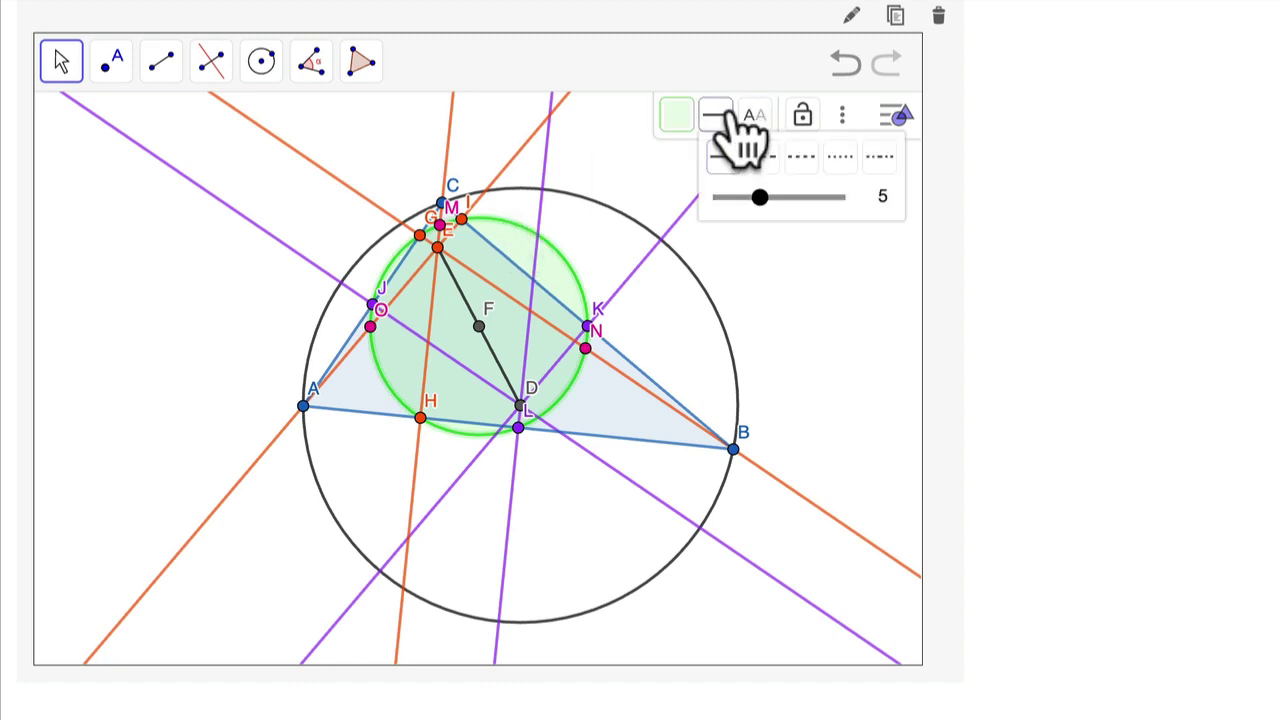
left_click_drag(758, 196, 894, 199)
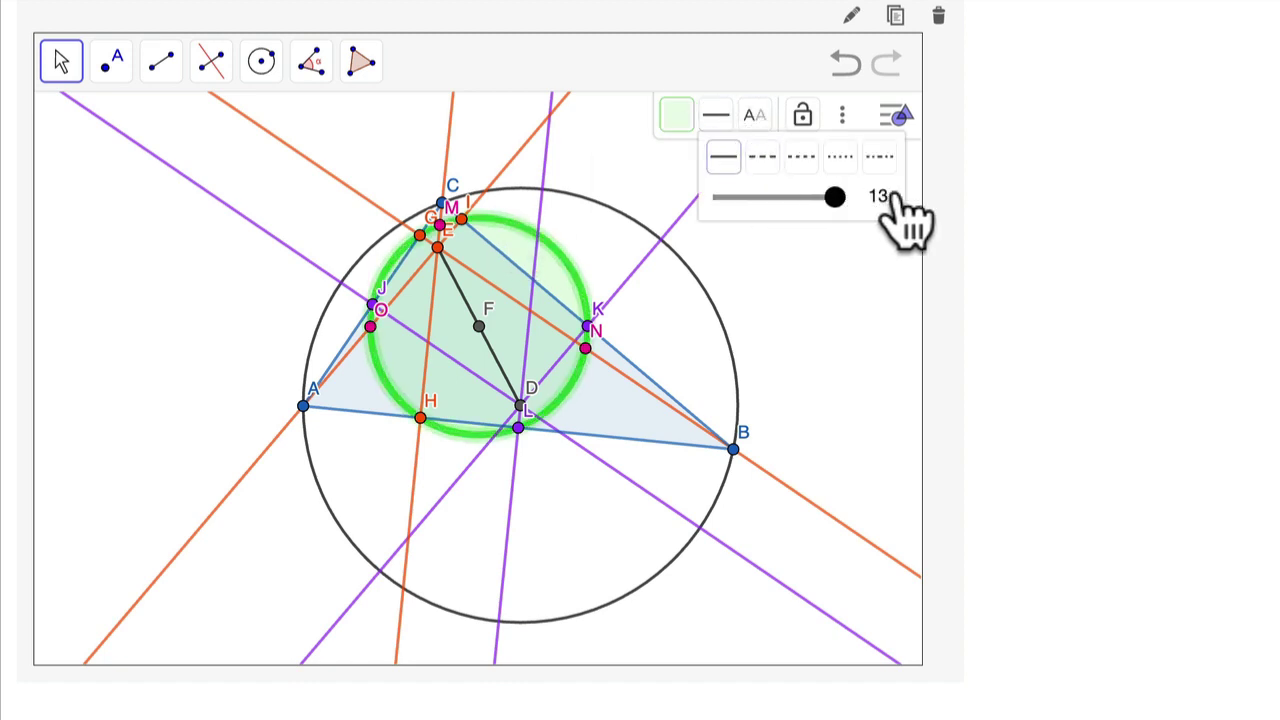
left_click(827, 267)
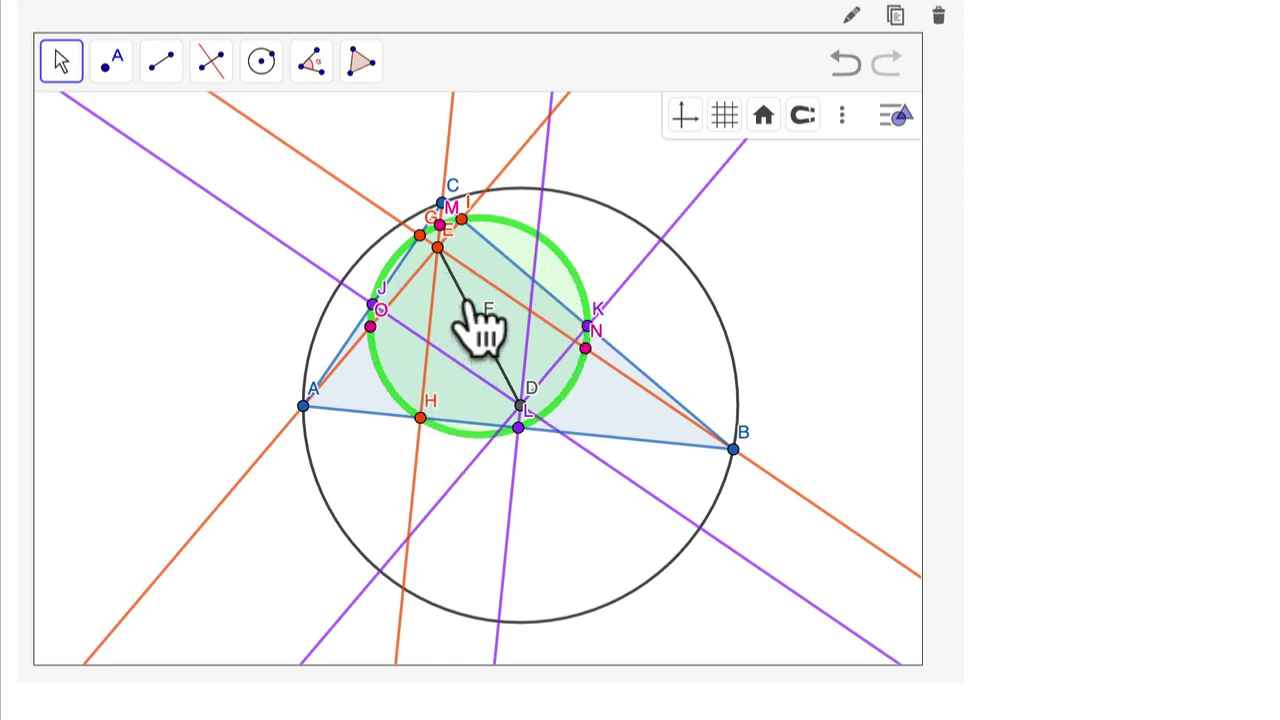
Set the line thickness of segment ED to 1.
left_click(465, 302)
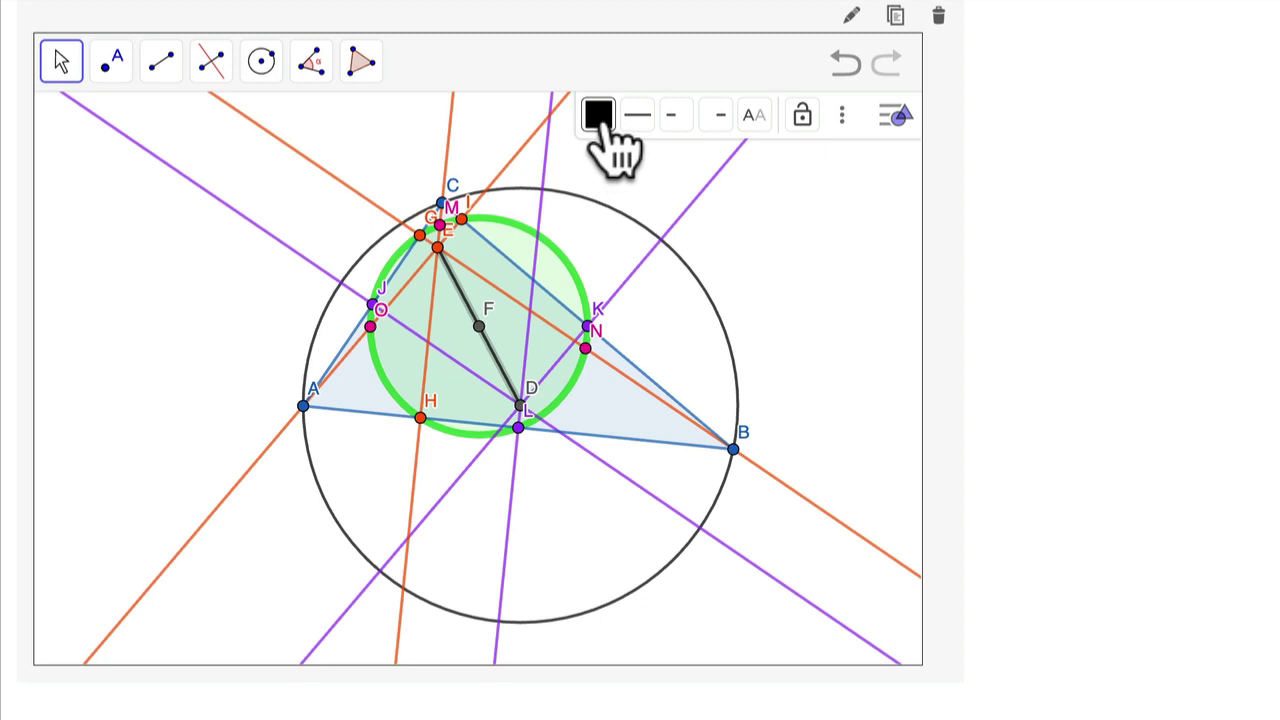
left_click(598, 116)
left_click(637, 115)
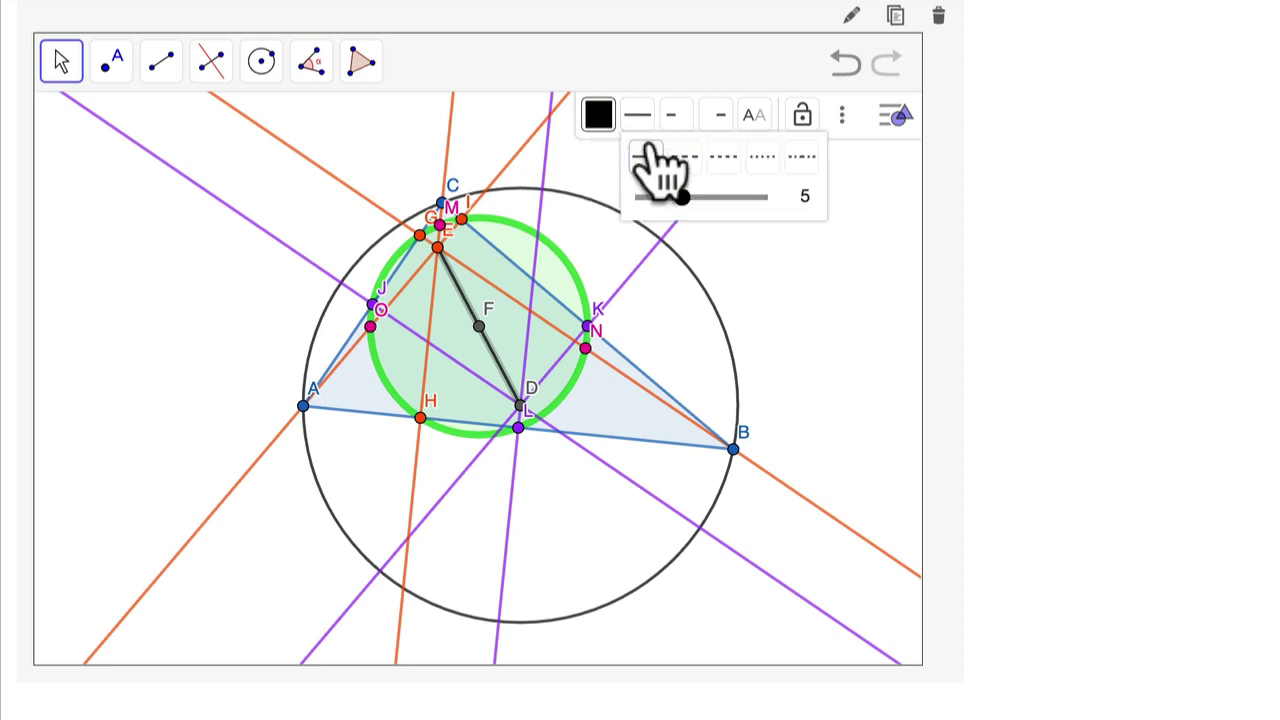
left_click_drag(681, 197, 624, 200)
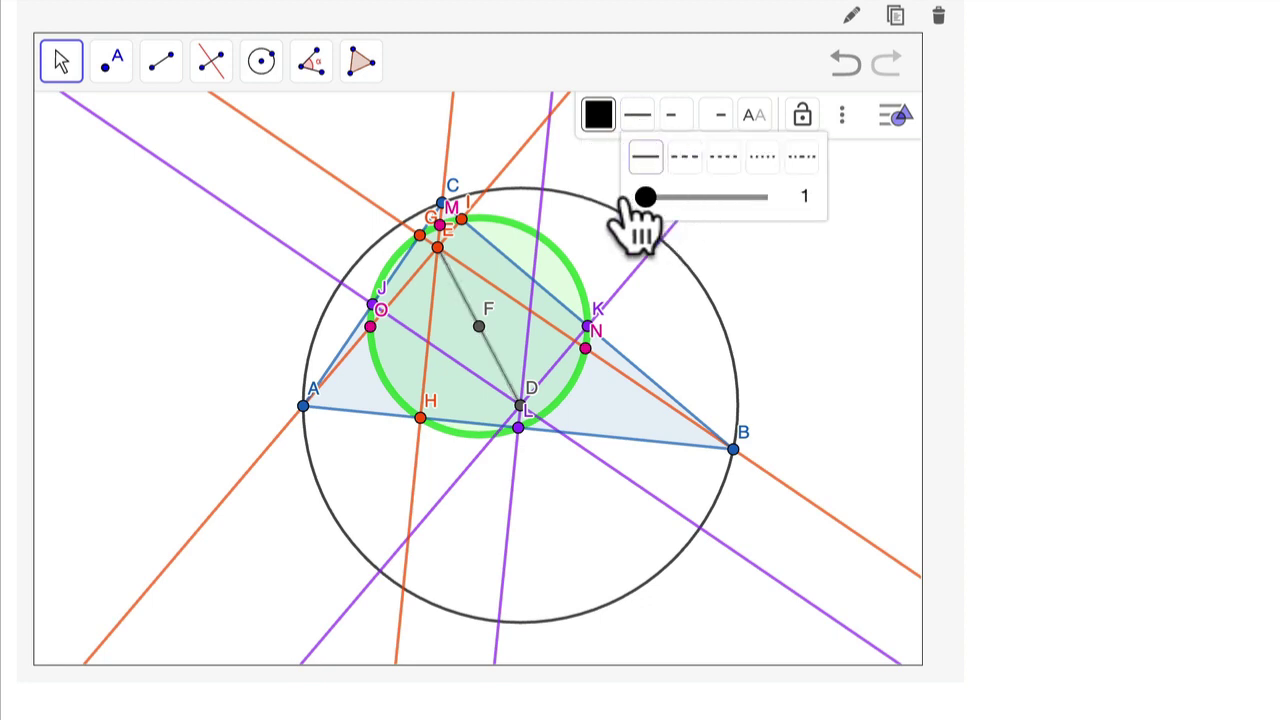
Set the line thickness of the three purple perpendicular bisectors through D to 1.
left_click(588, 450)
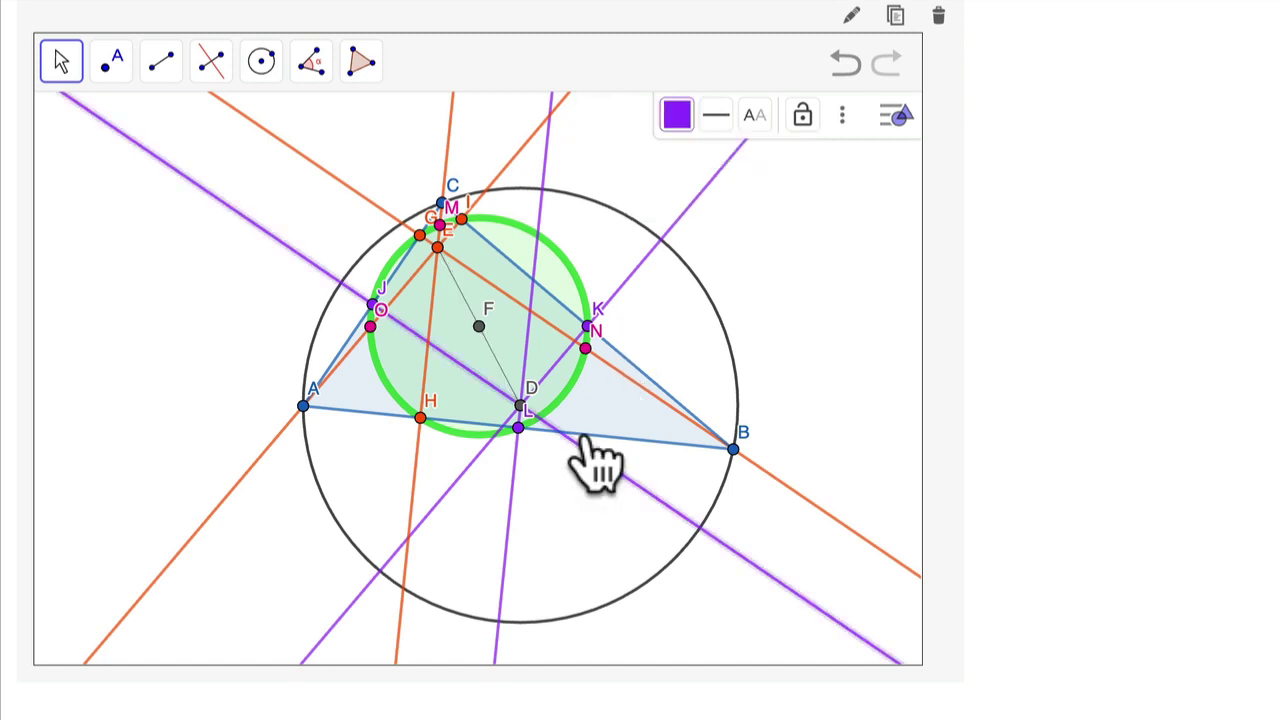
left_click(716, 118)
left_click_drag(760, 197, 666, 197)
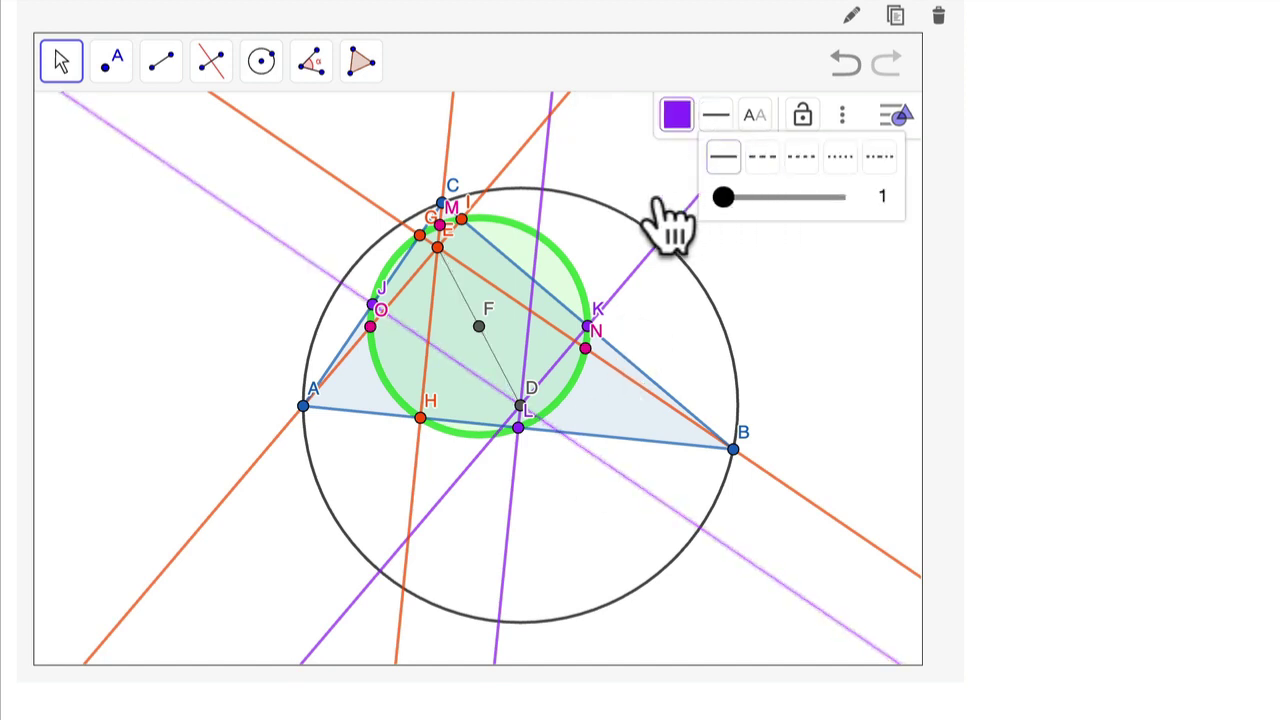
left_click(625, 295)
left_click(716, 118)
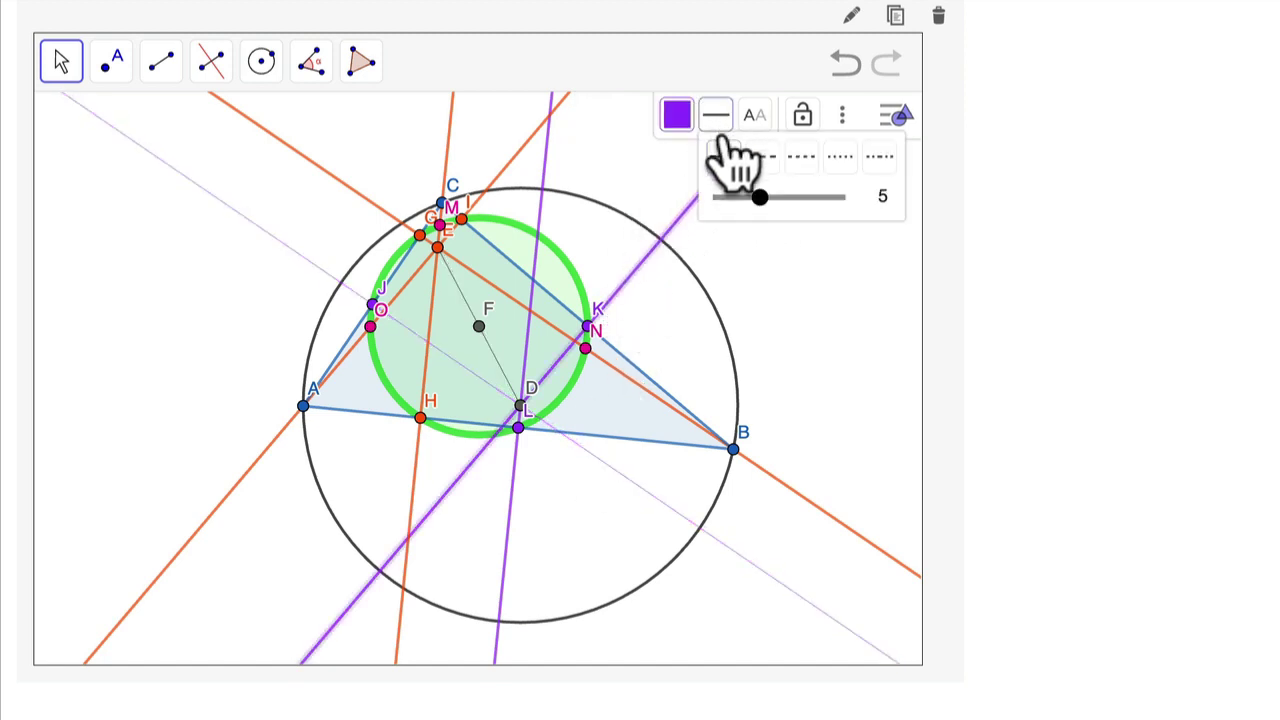
left_click_drag(760, 197, 676, 198)
left_click(546, 178)
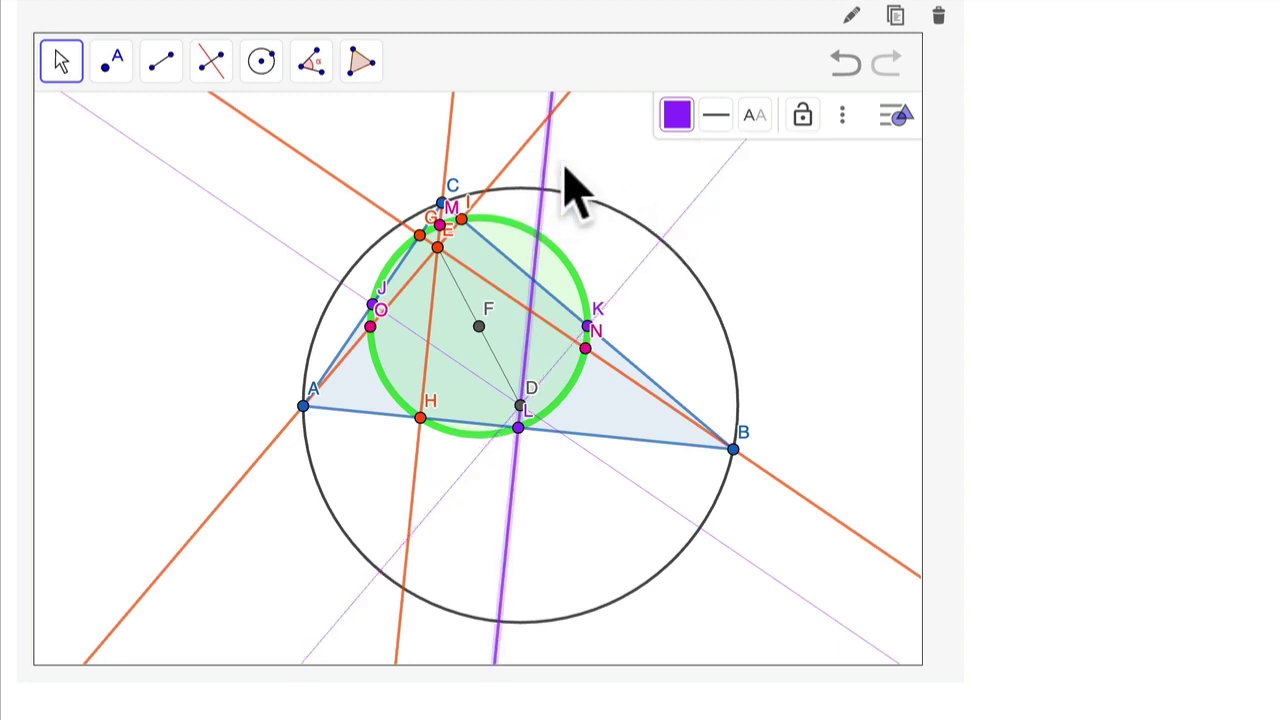
left_click(716, 118)
left_click_drag(760, 197, 700, 210)
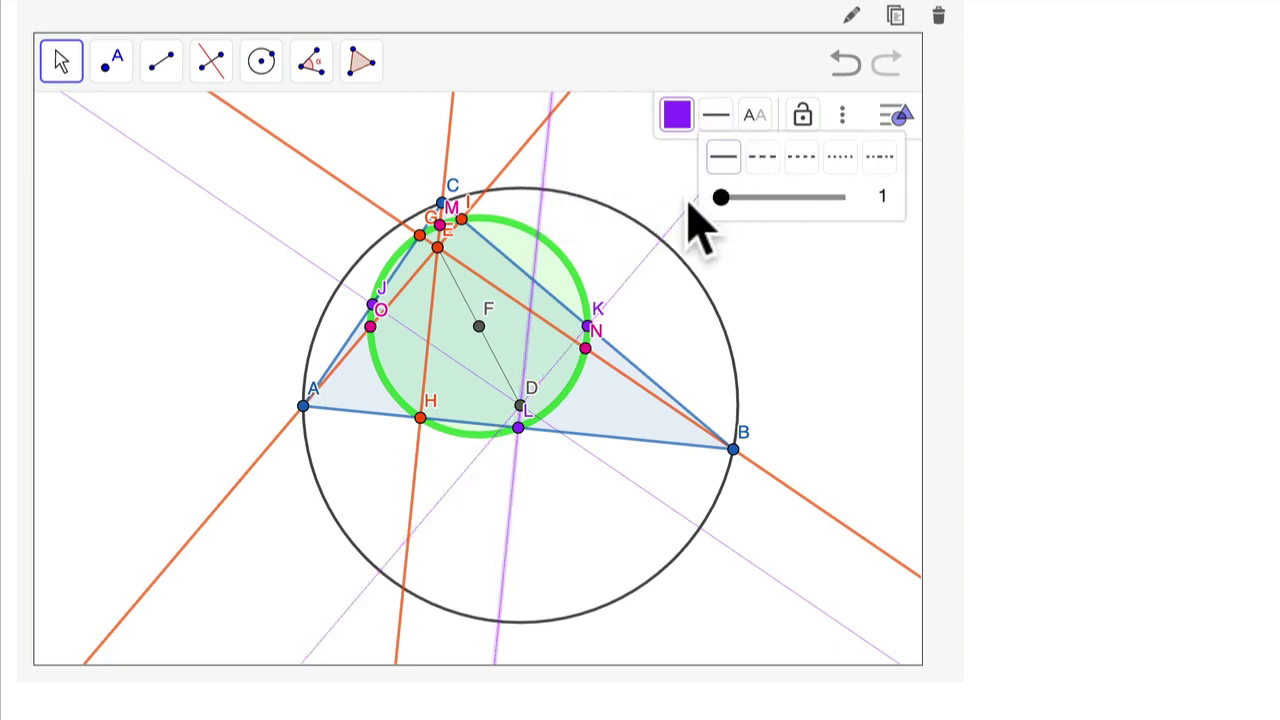
Set the line thickness of the orange altitudes through vertices C and B to 1.
left_click(444, 162)
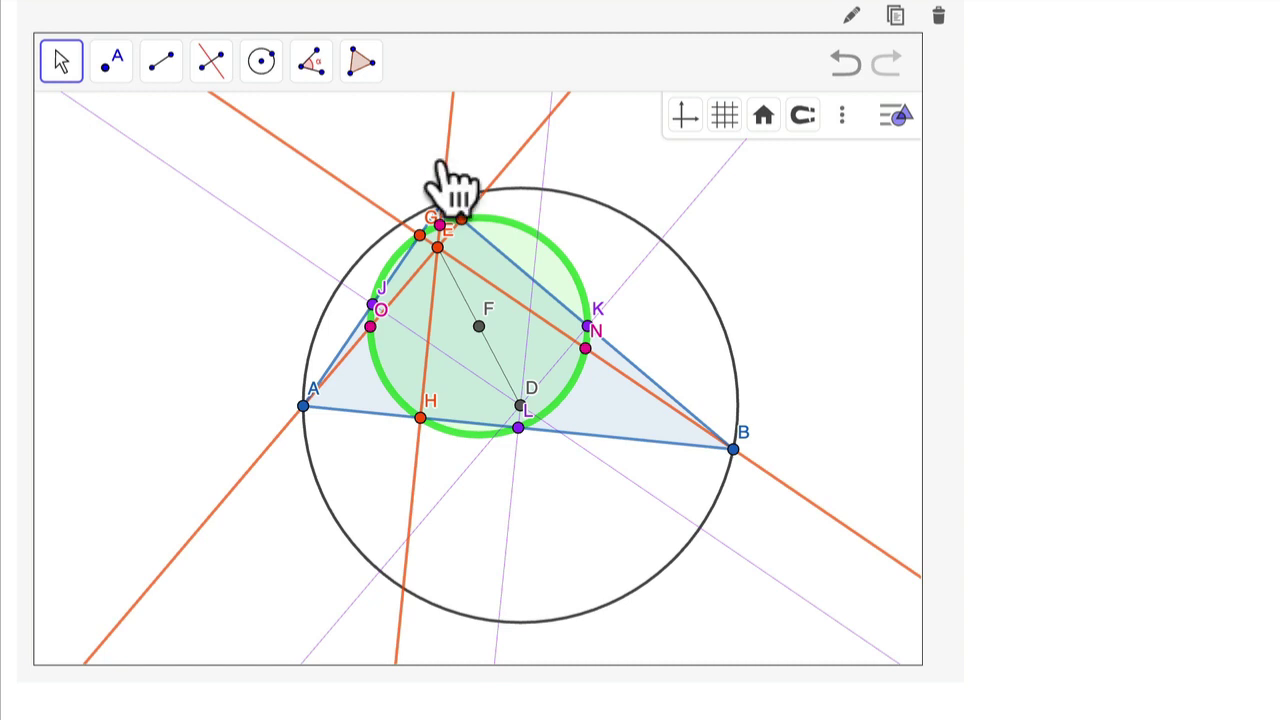
left_click(448, 165)
left_click(716, 116)
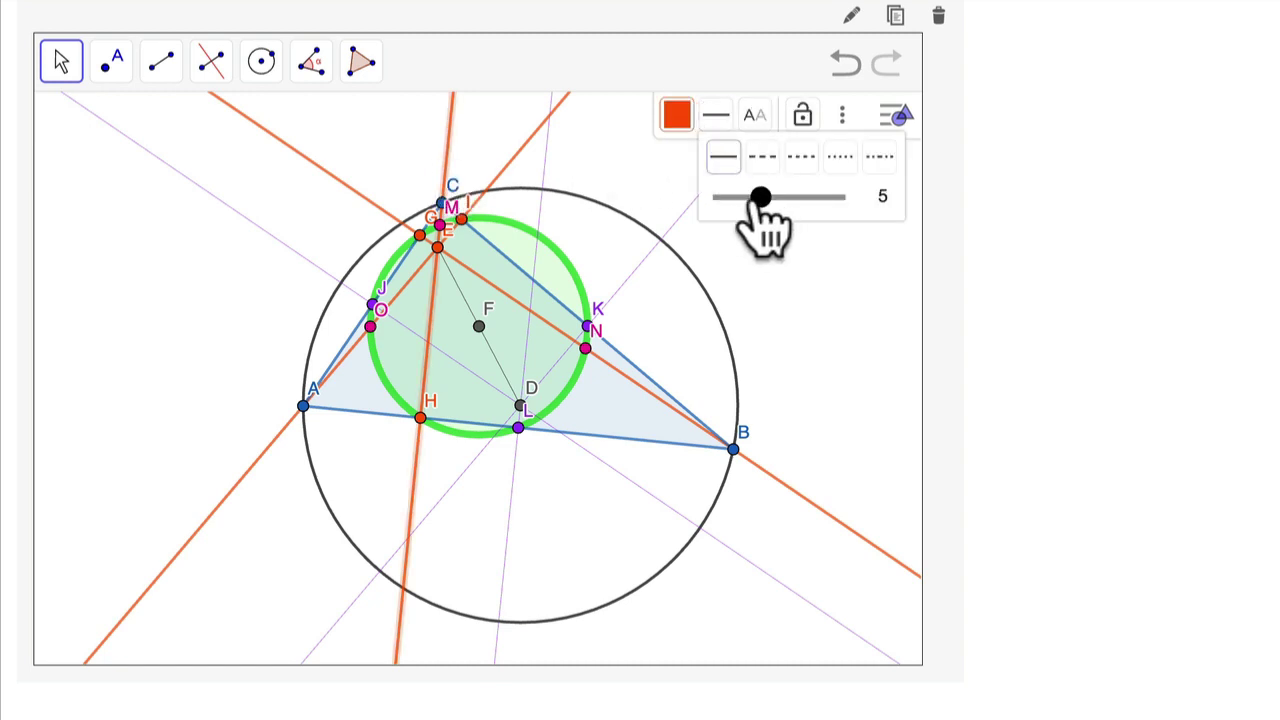
left_click_drag(760, 197, 714, 200)
left_click(753, 458)
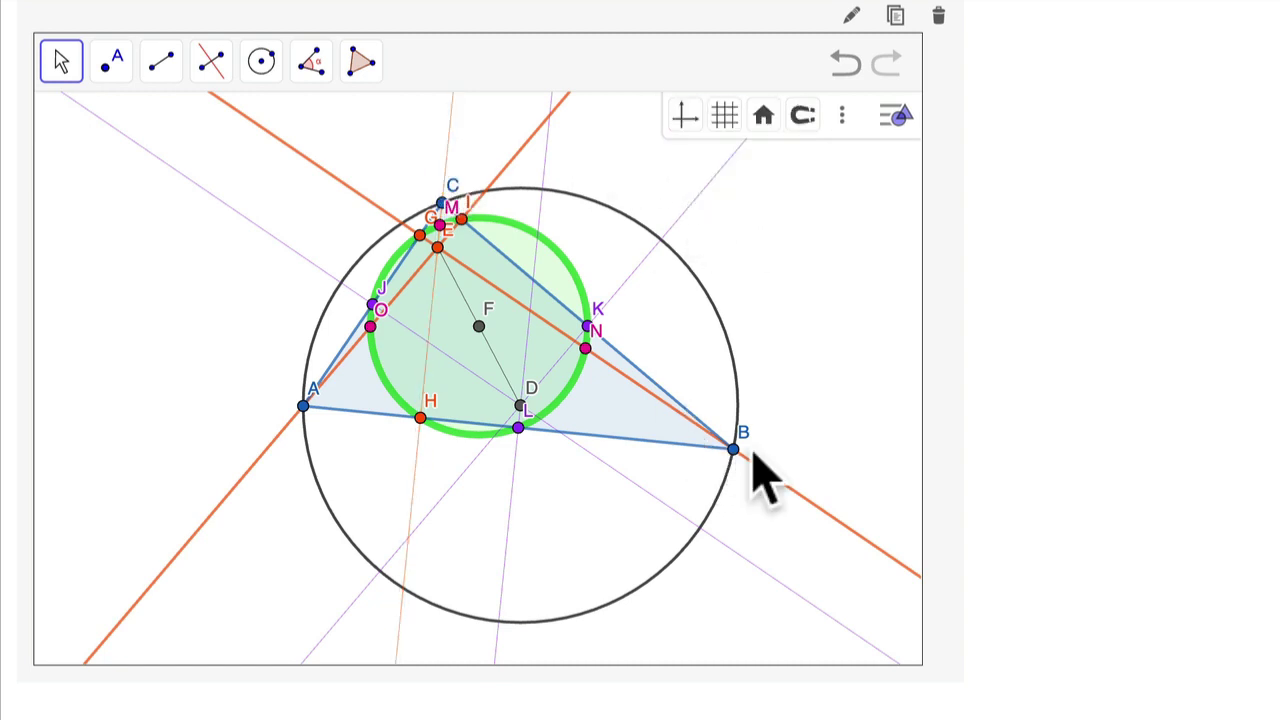
left_click(752, 470)
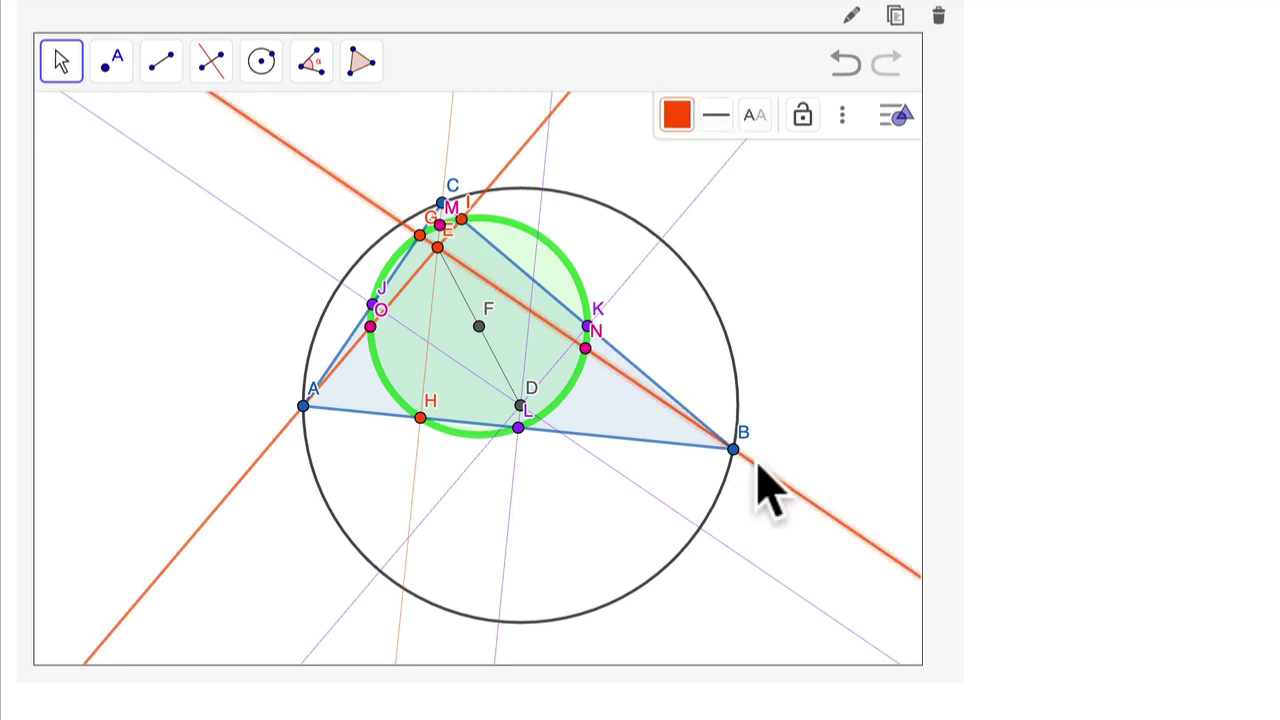
left_click(716, 116)
left_click_drag(760, 197, 714, 200)
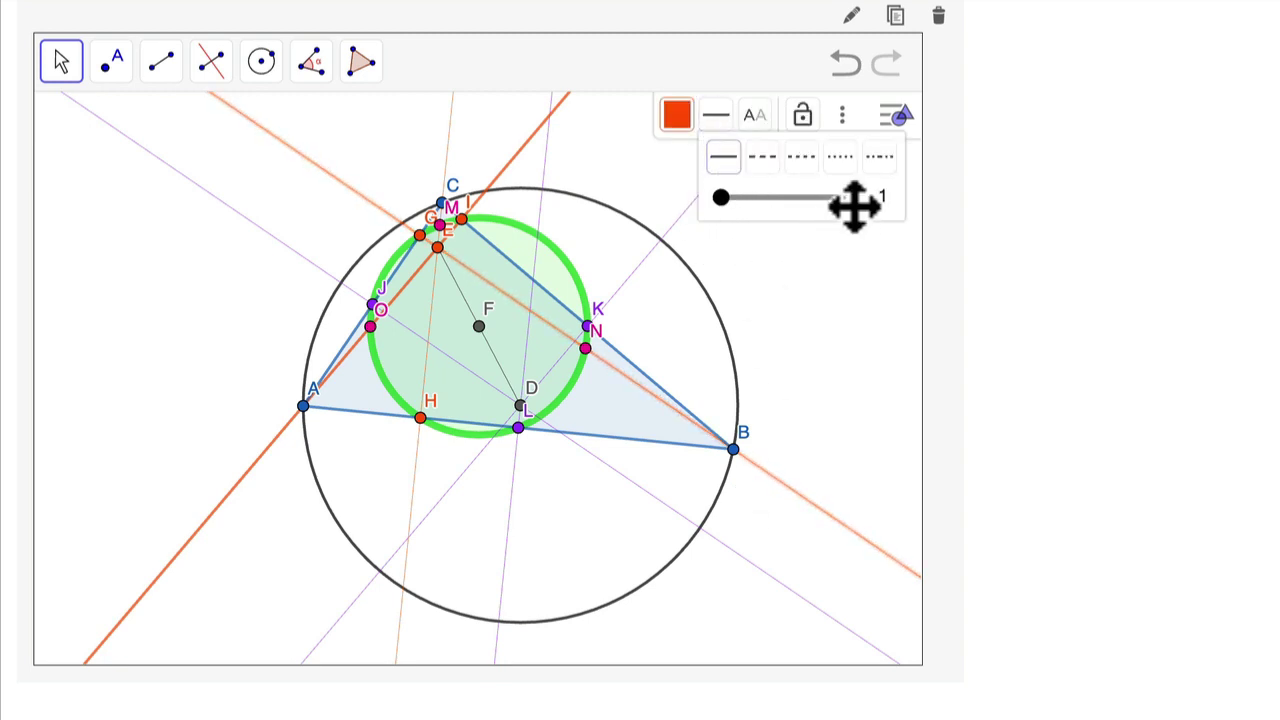
Set the line thickness of the orange altitude through vertex A to 1.
left_click(260, 456)
left_click(718, 116)
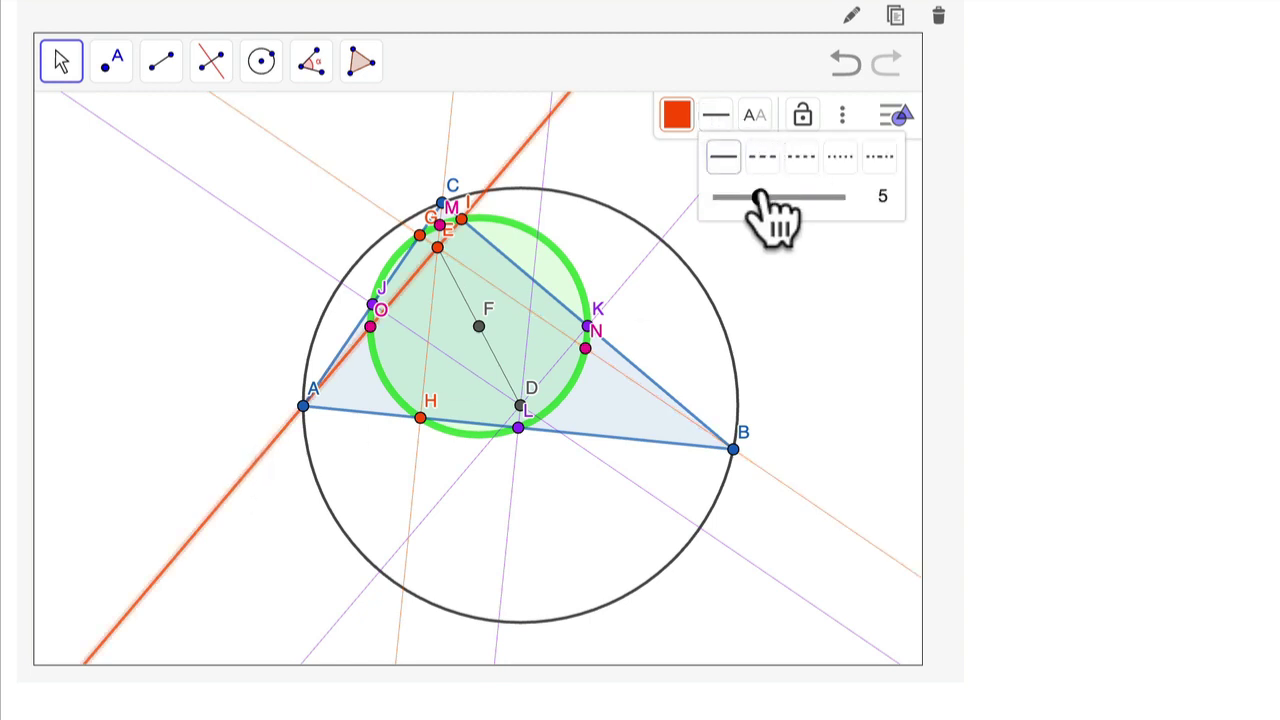
left_click_drag(764, 197, 688, 205)
left_click(638, 192)
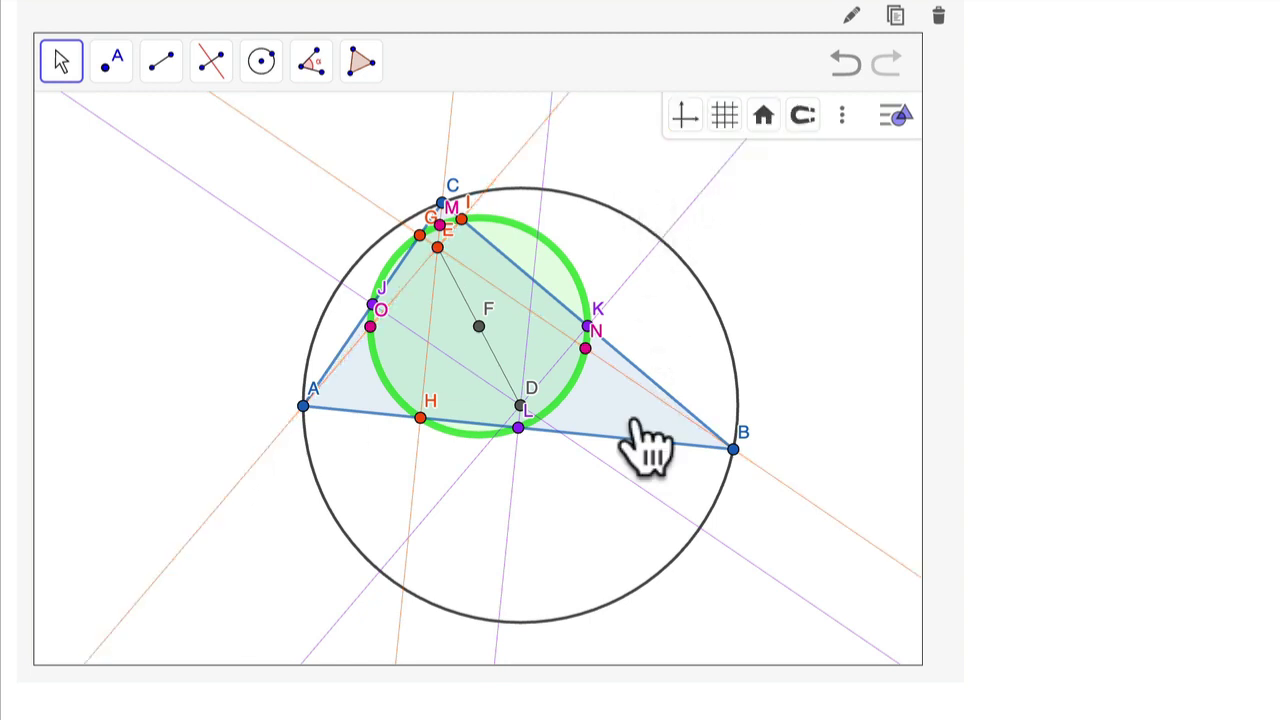
Color point F, the center of the nine-point circle, bright green using the extended color palette.
left_click_drag(563, 505, 570, 535)
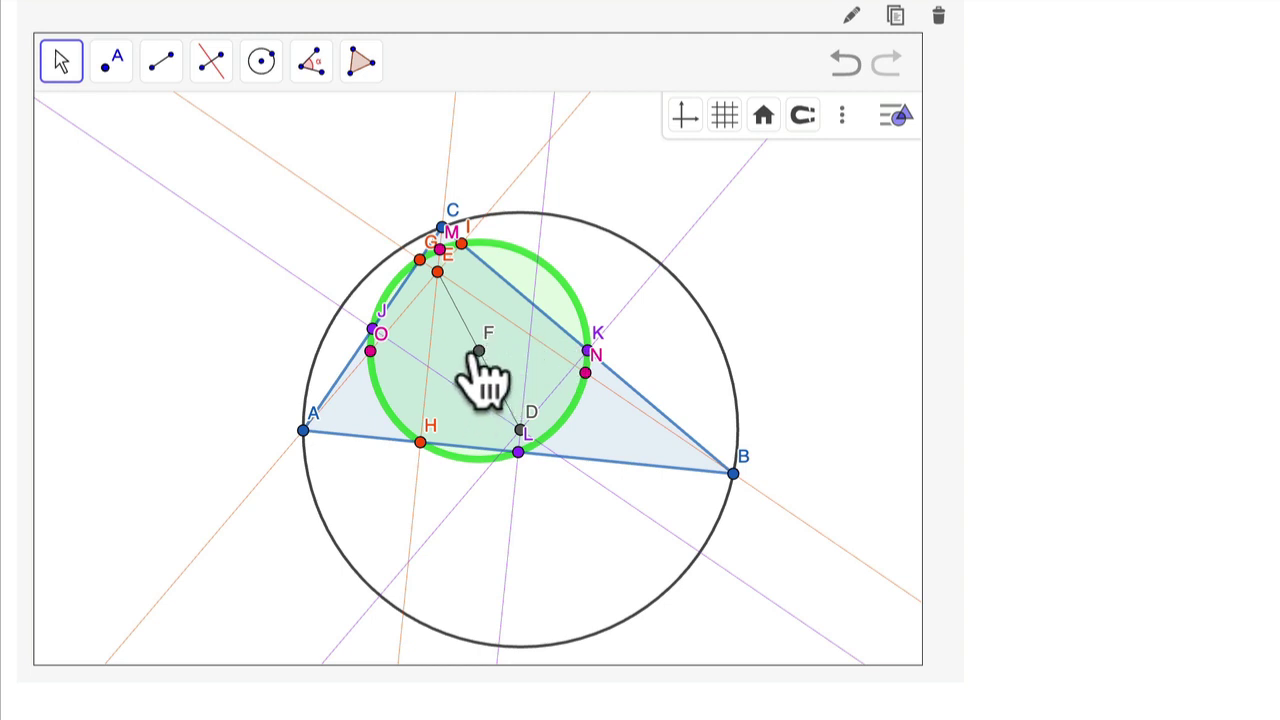
left_click(479, 352)
left_click(677, 115)
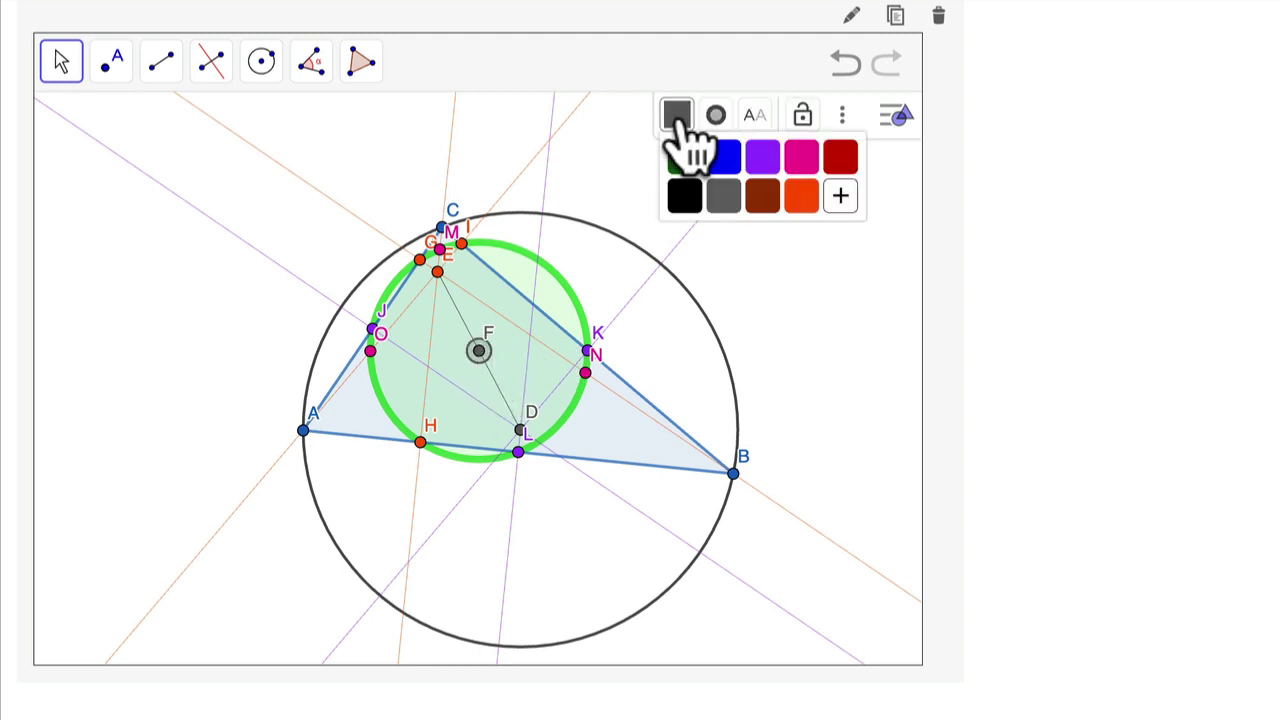
left_click(840, 196)
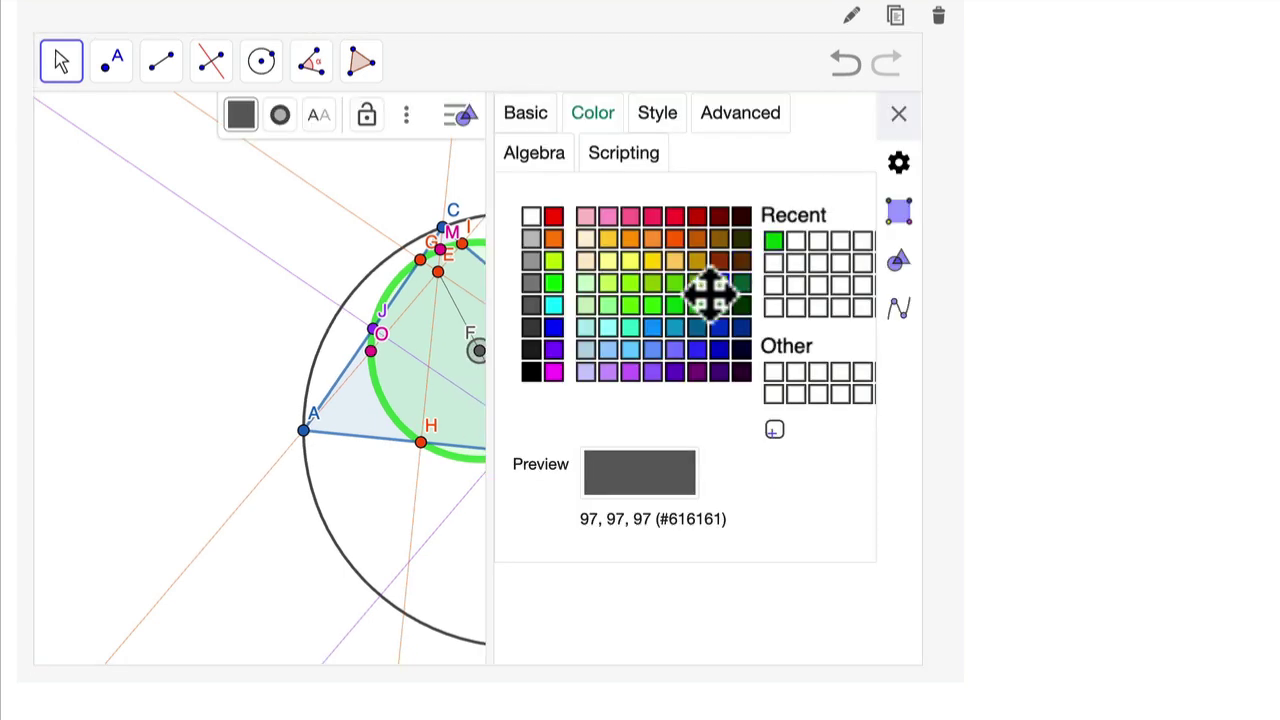
left_click(655, 310)
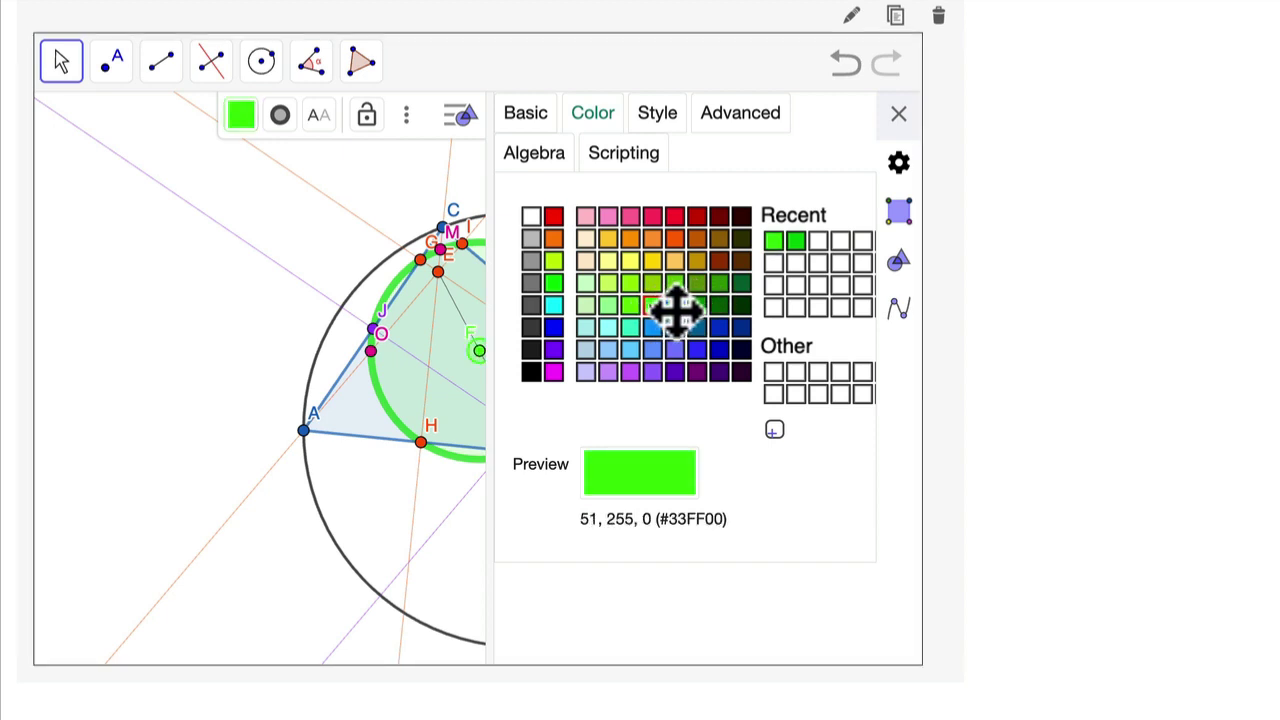
left_click(676, 313)
left_click(898, 115)
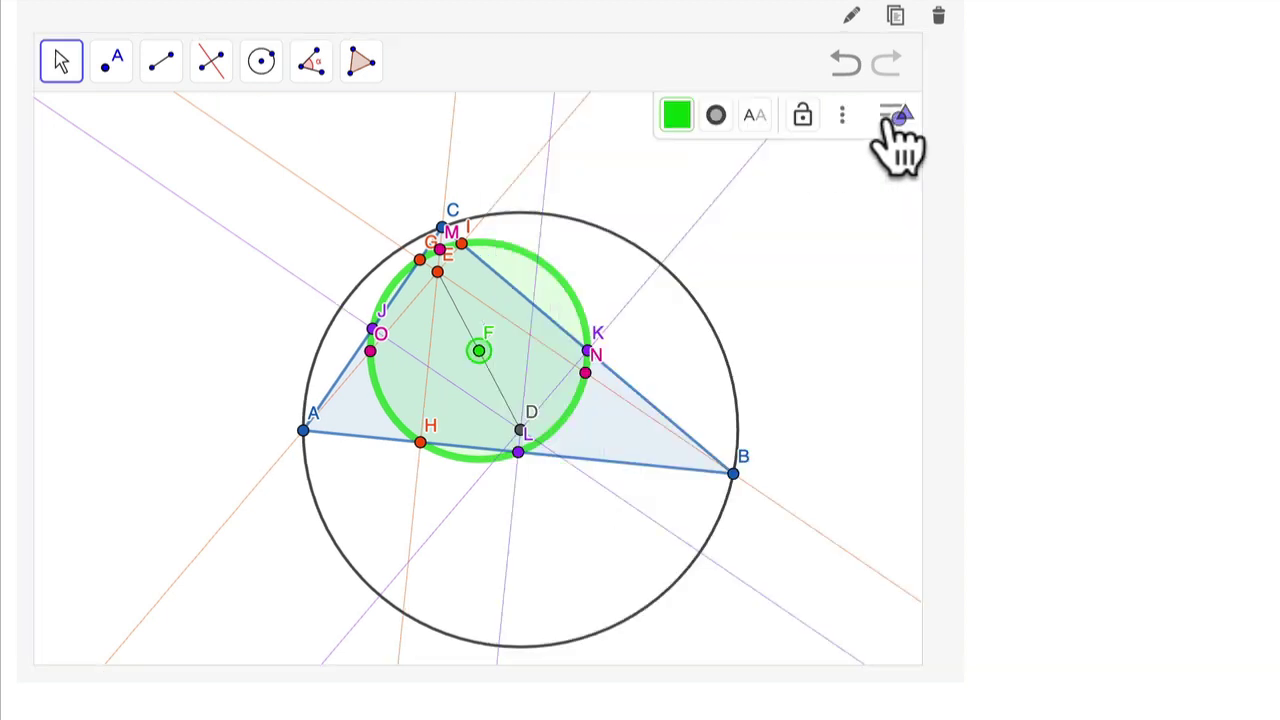
Set the label of the green center point F to show its caption.
left_click(755, 115)
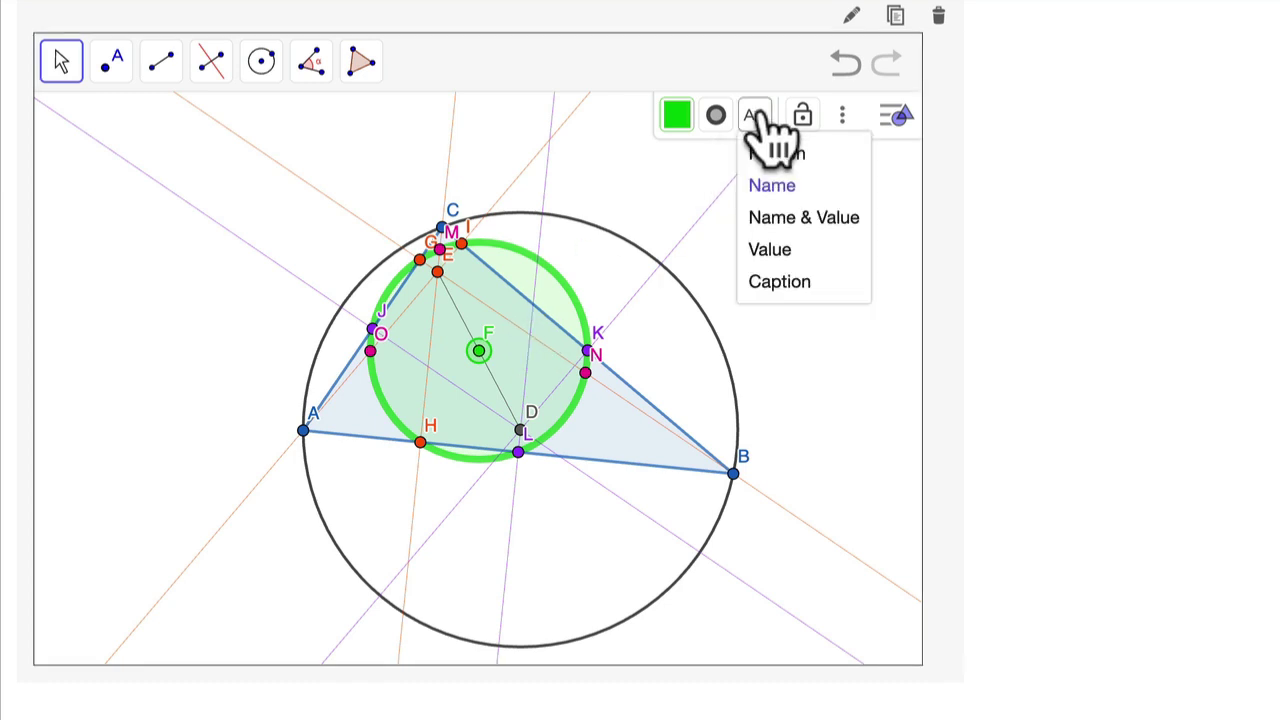
left_click(764, 284)
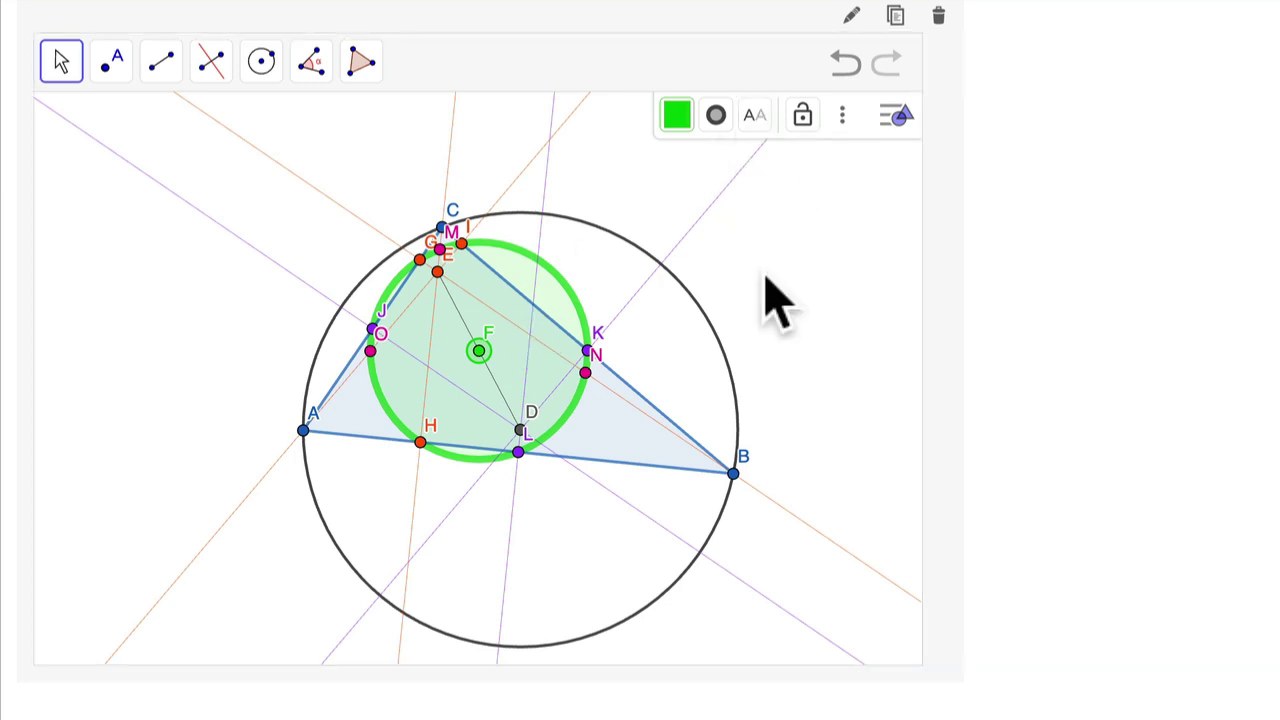
left_click(485, 345)
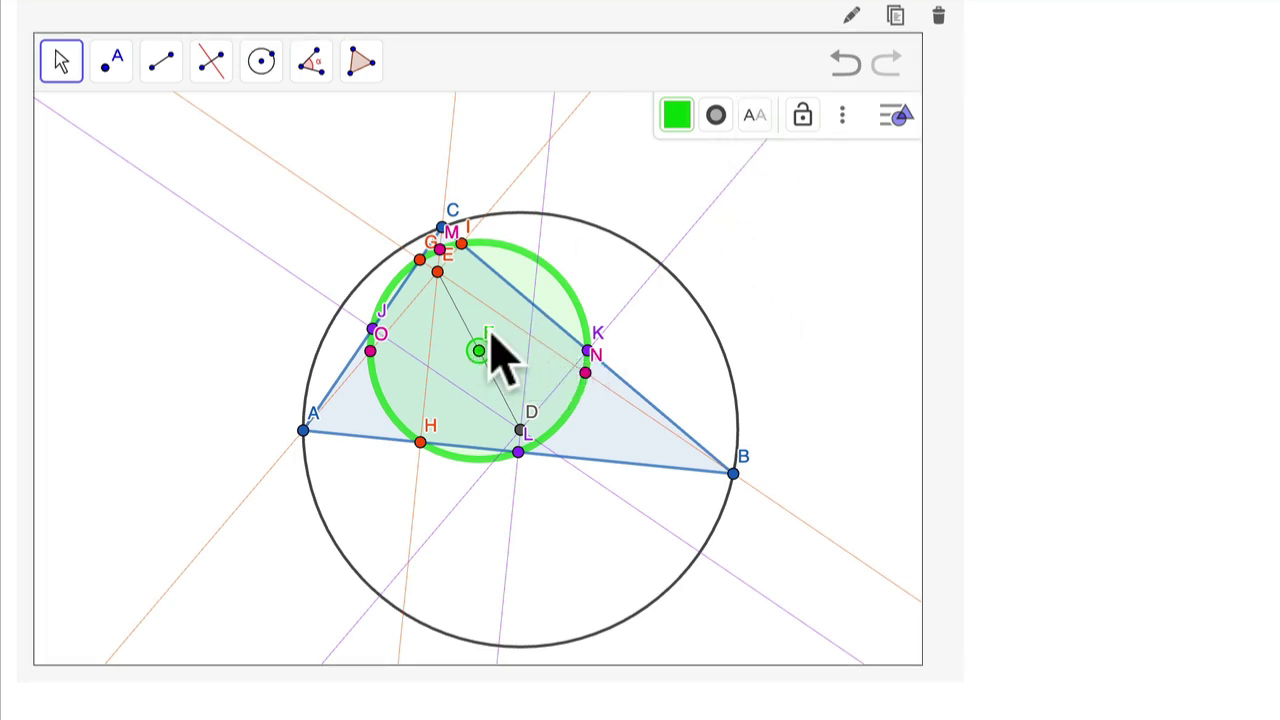
left_click(753, 116)
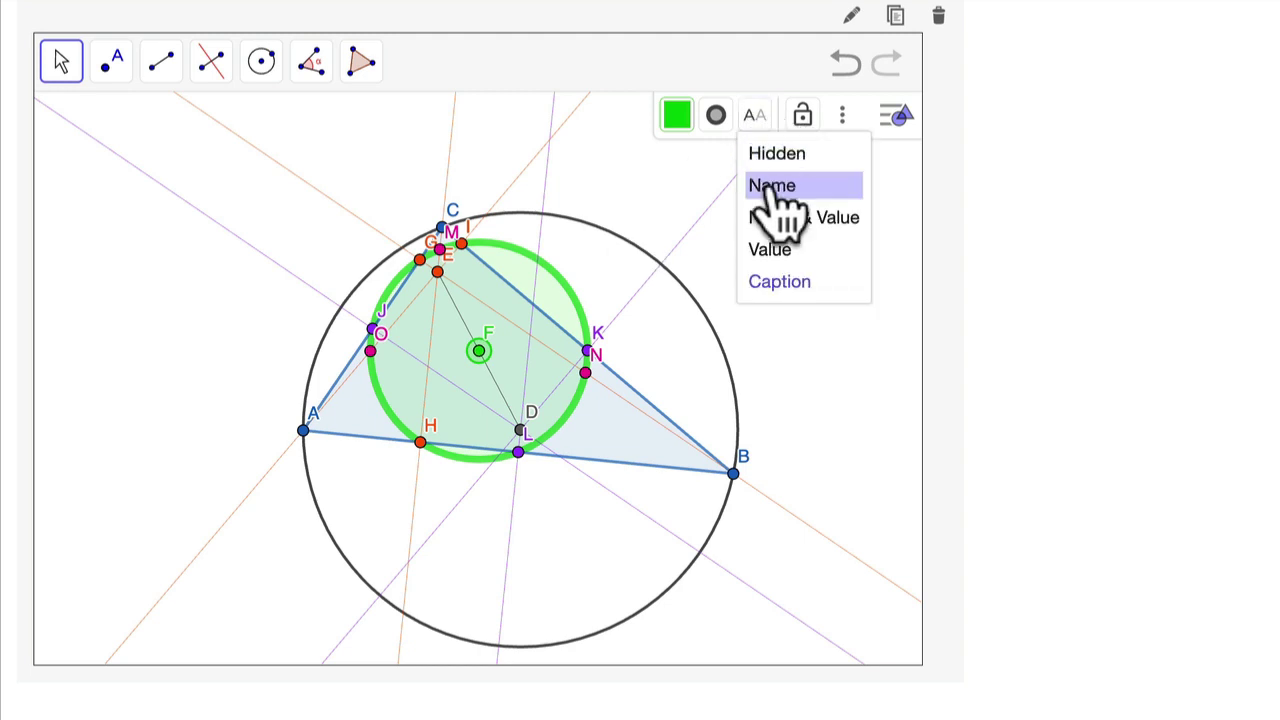
left_click(765, 283)
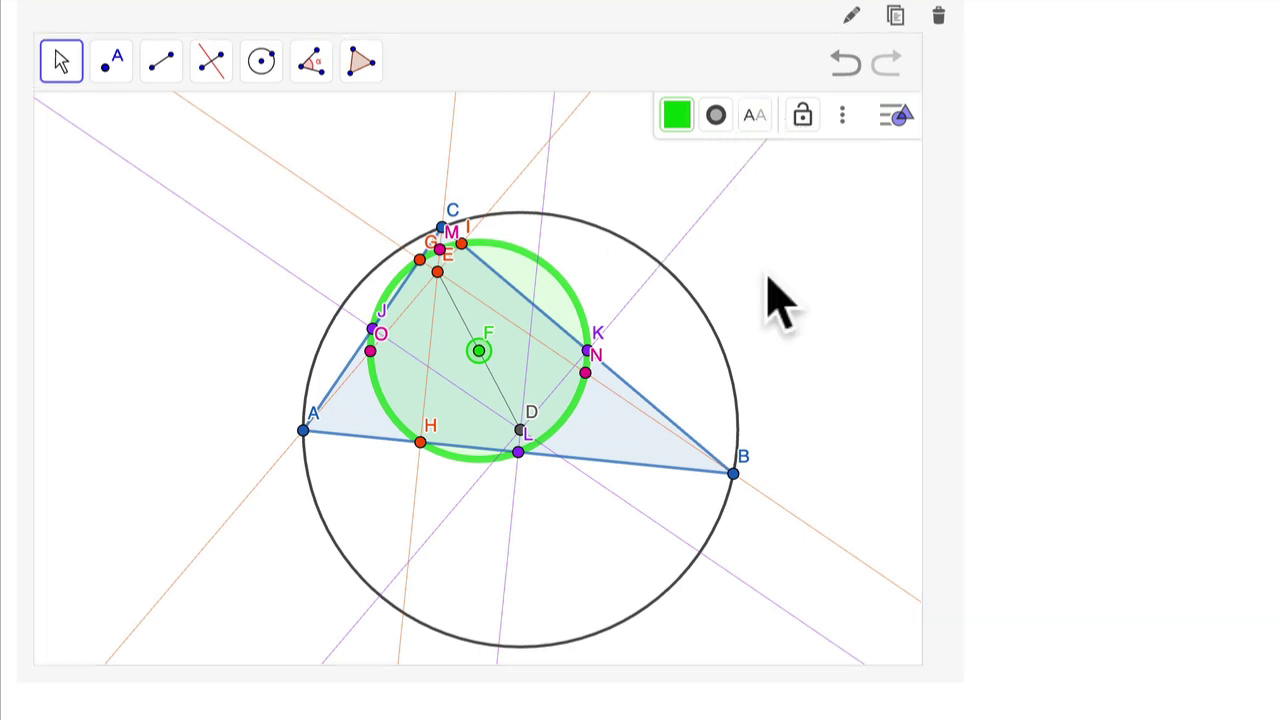
left_click(890, 117)
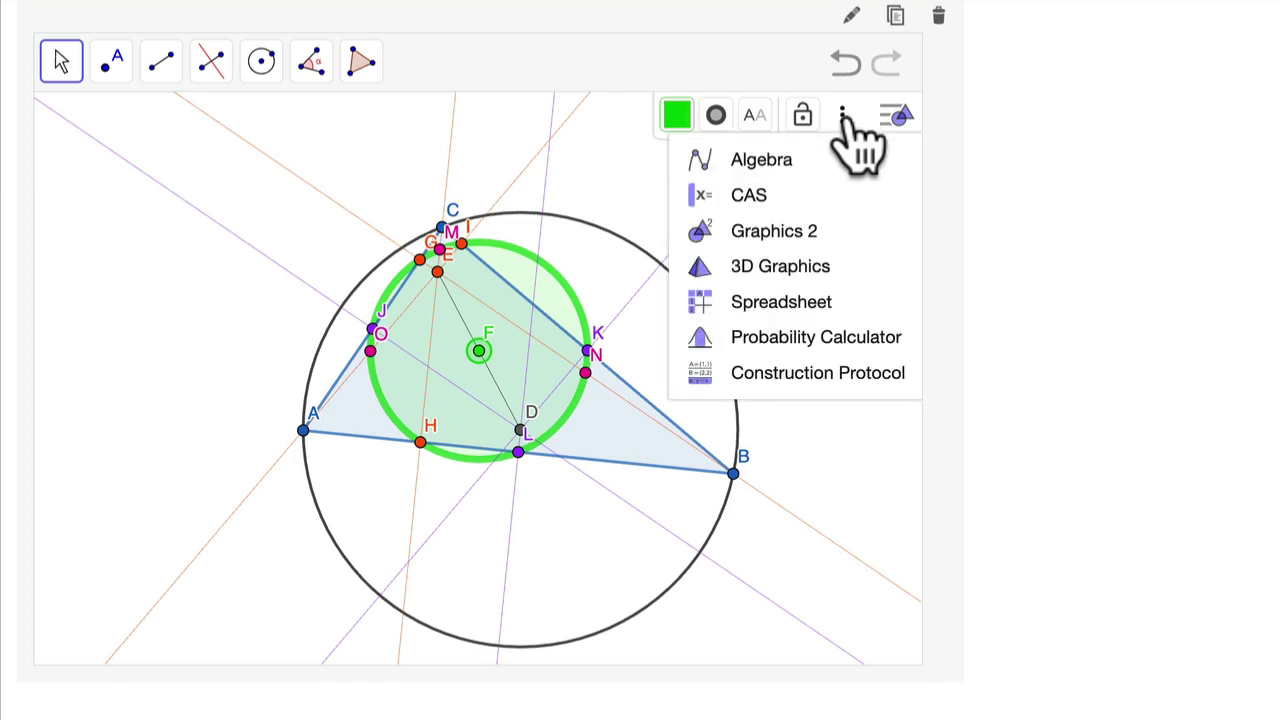
left_click(895, 115)
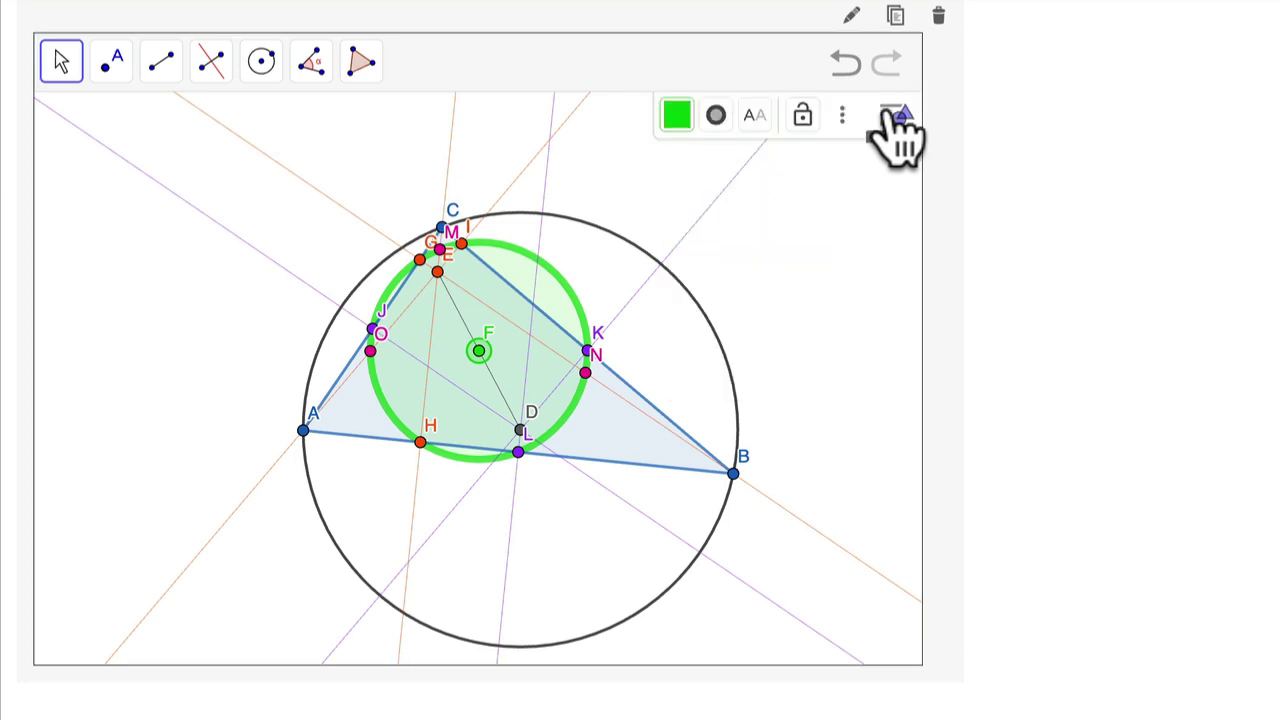
left_click(843, 112)
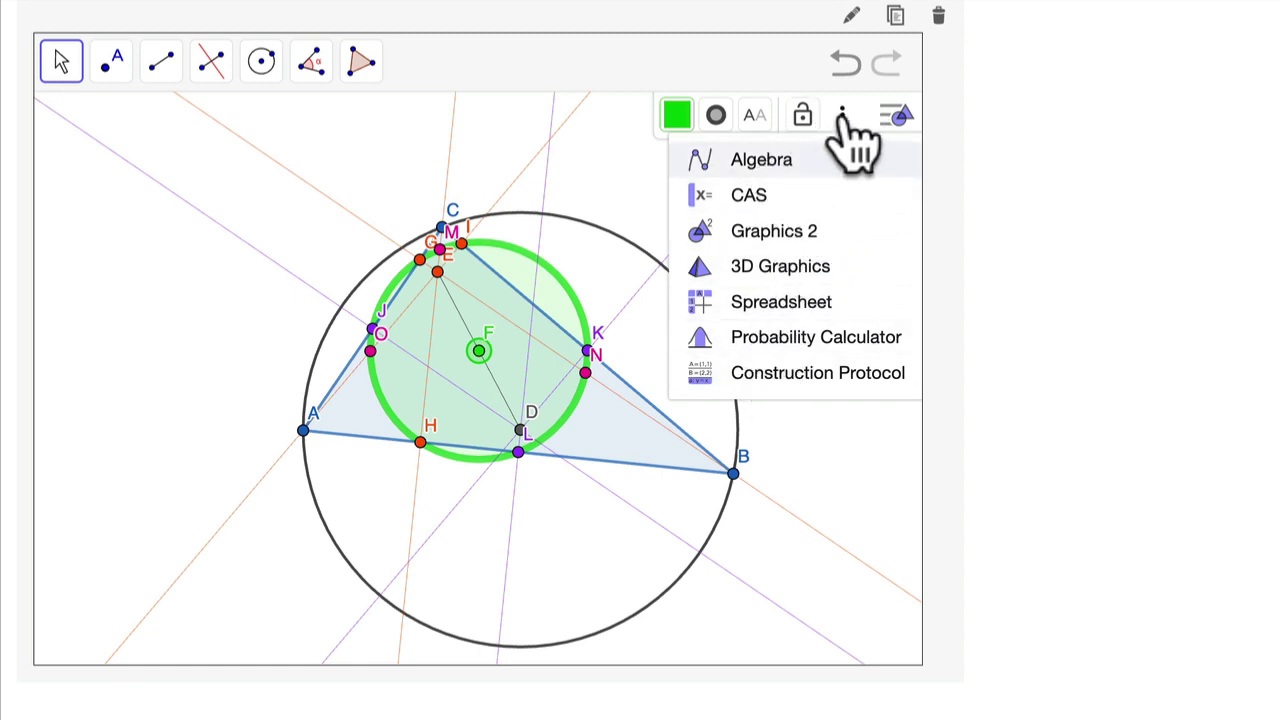
left_click(755, 115)
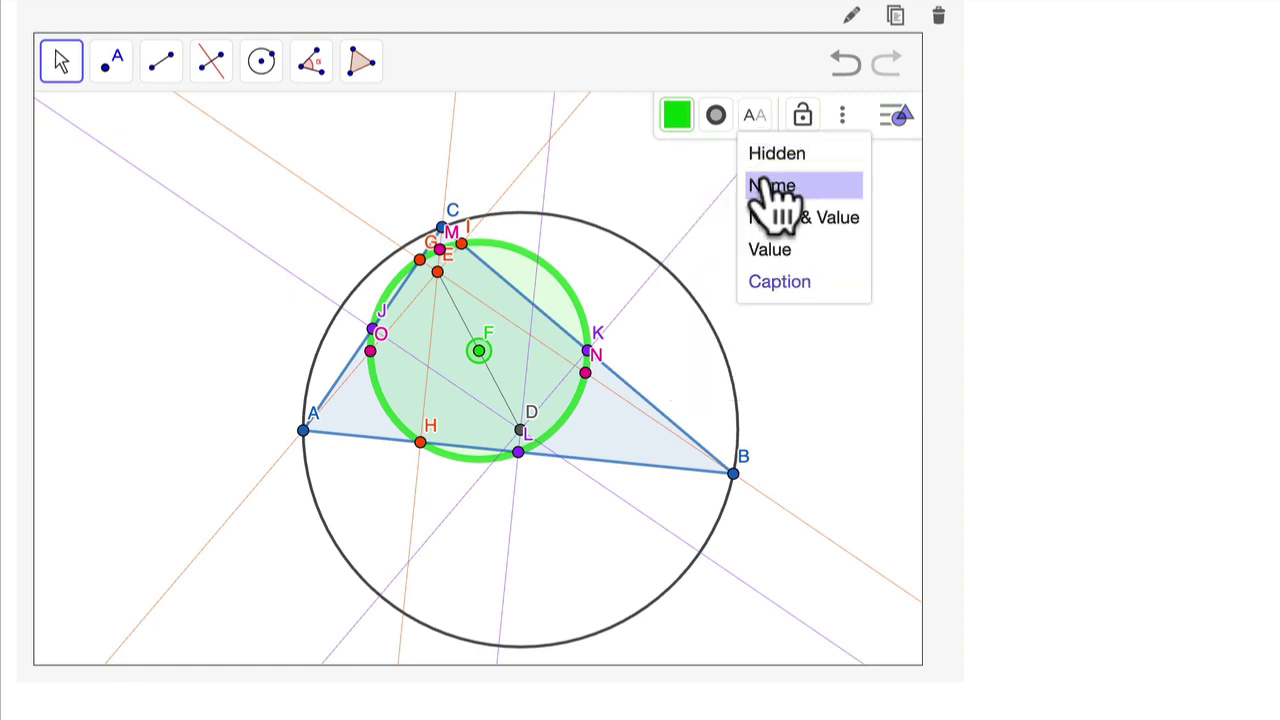
left_click(766, 185)
left_click(775, 295)
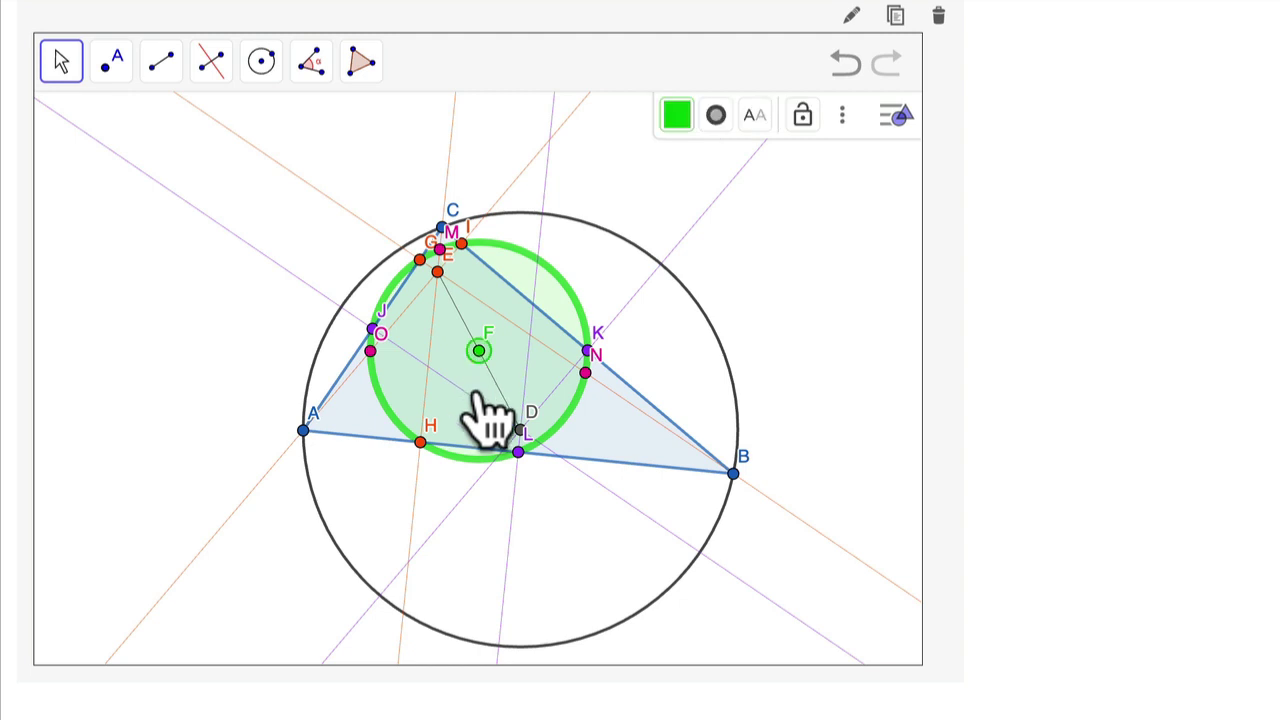
Move triangle vertex B upward, slightly above the level of vertex A, to test the dynamic construction.
left_click_drag(735, 473, 746, 399)
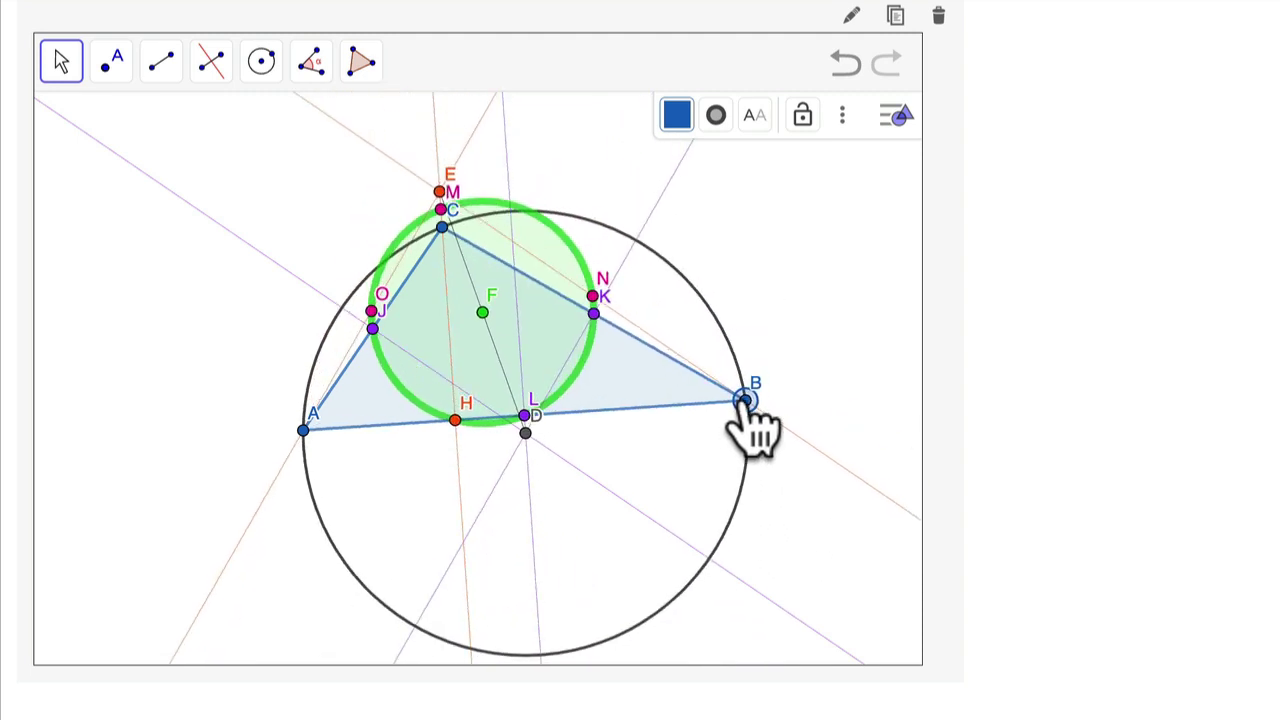